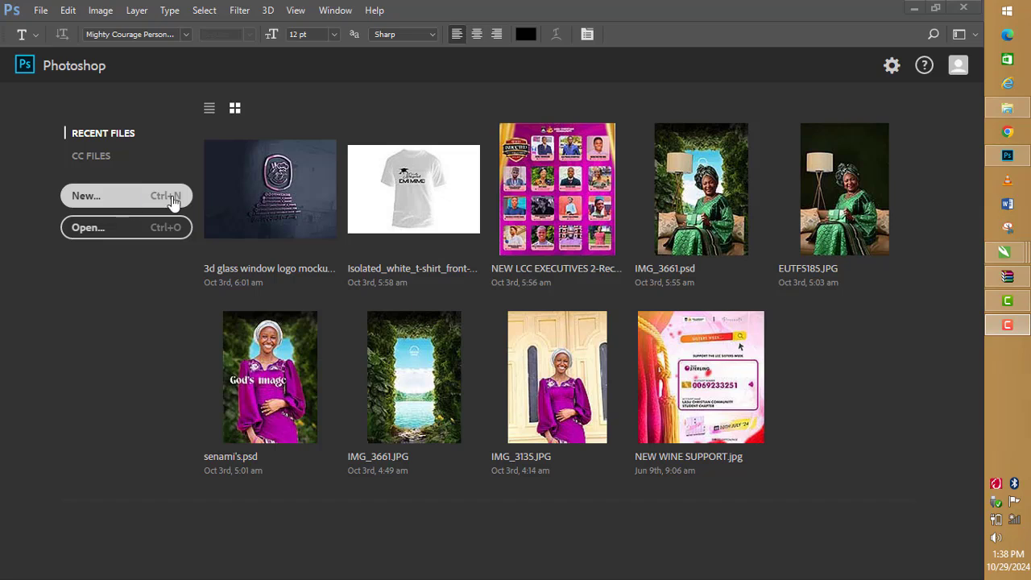
Start a new document setup with Pixels/Inch as the resolution unit.
click(40, 10)
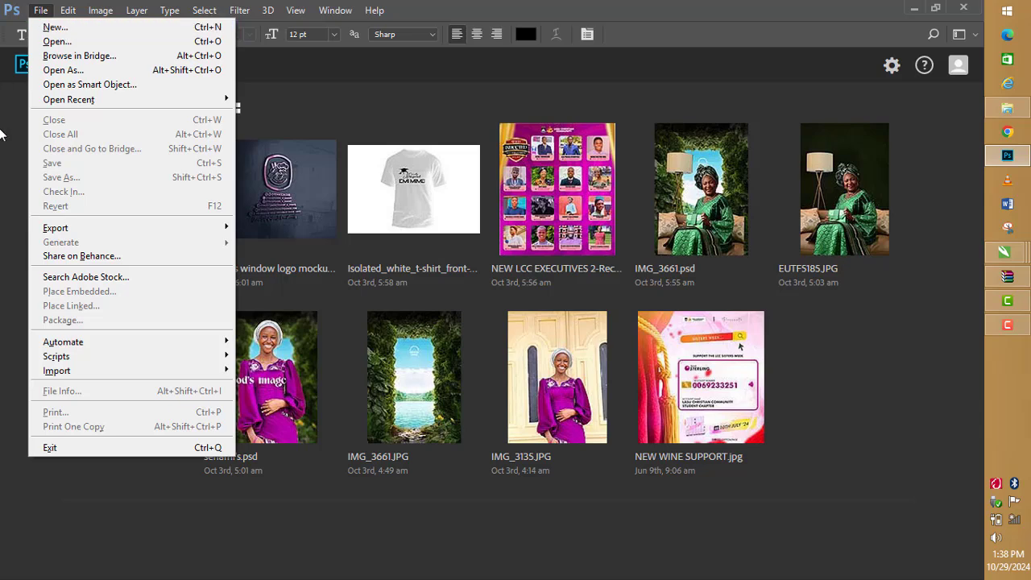
click(2, 164)
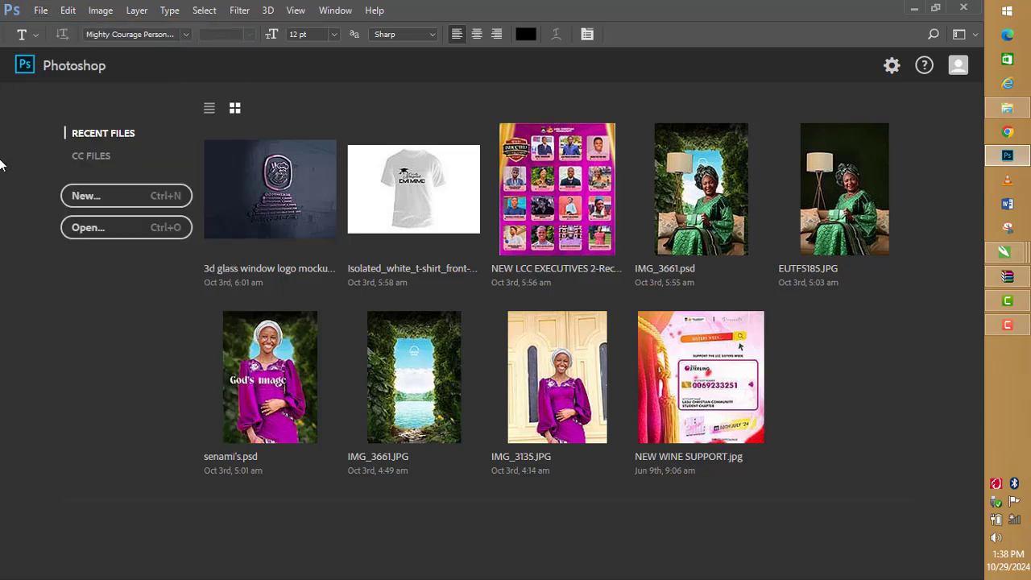
click(157, 203)
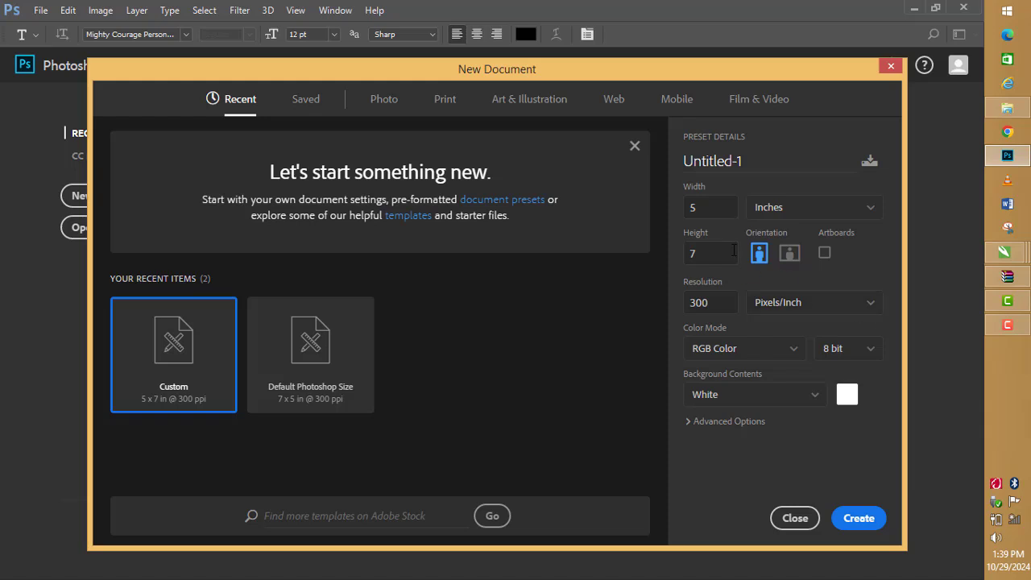
click(871, 312)
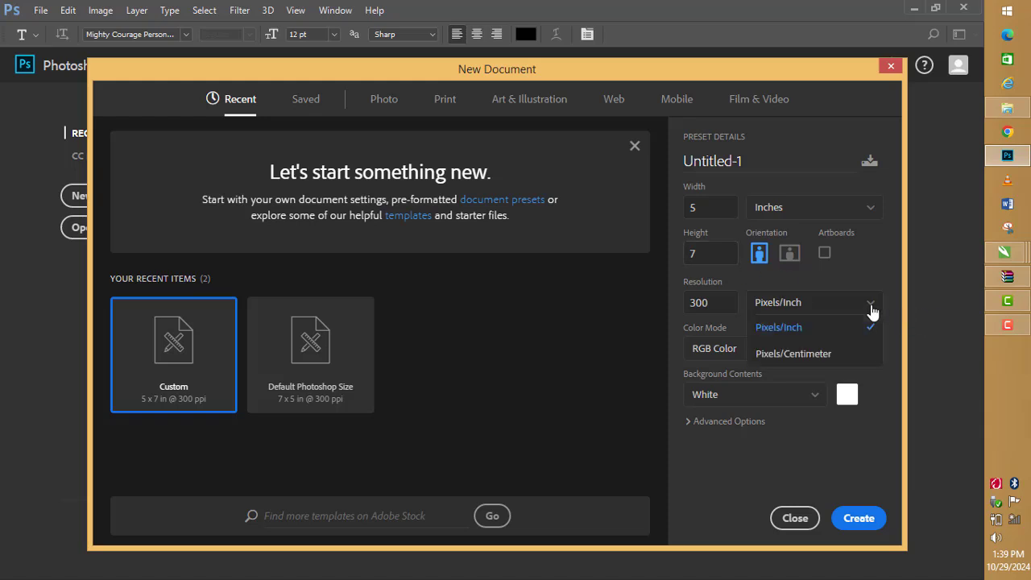
click(801, 329)
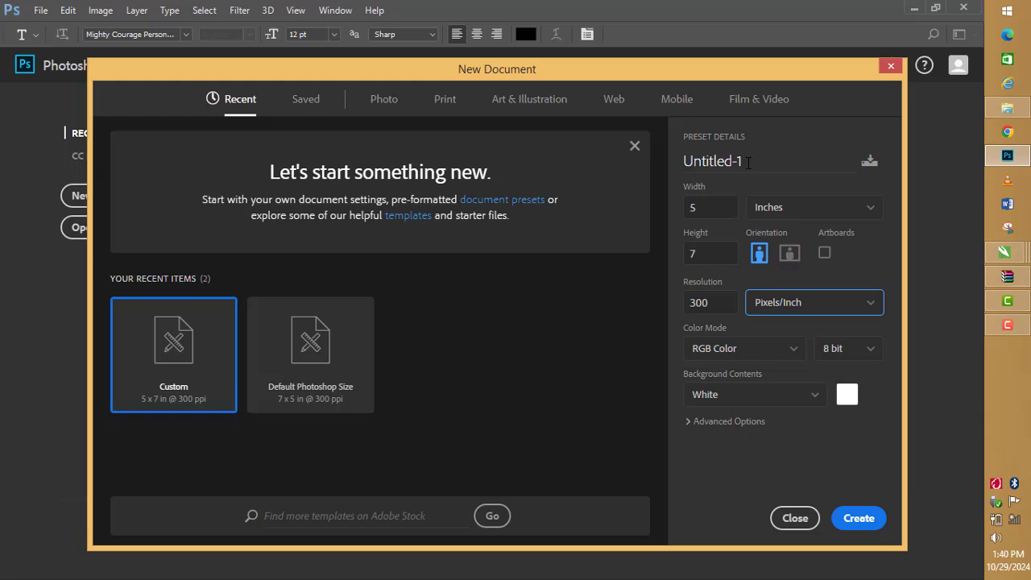
Name the new document "Replace Bg".
click(748, 160)
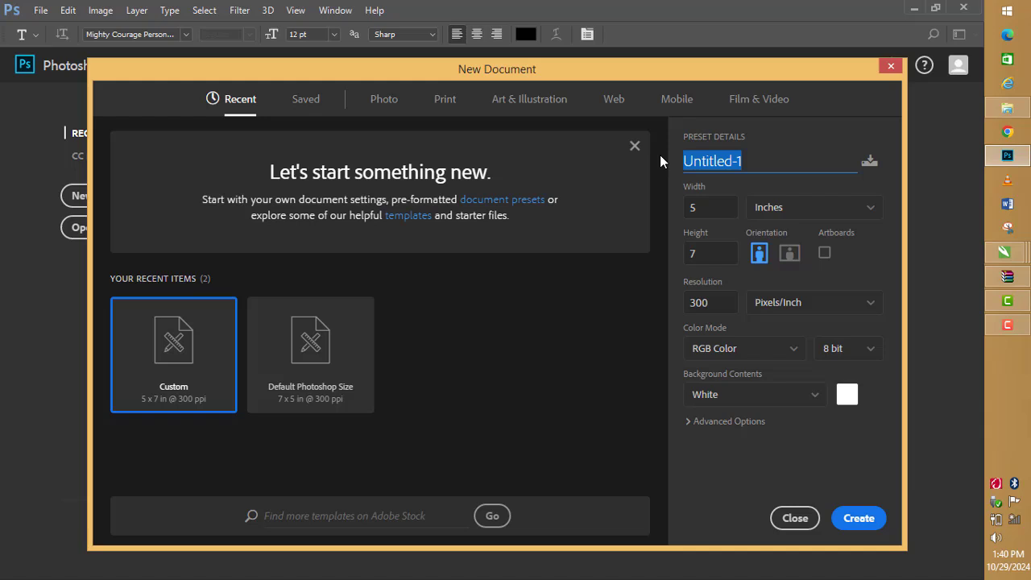
text(re)
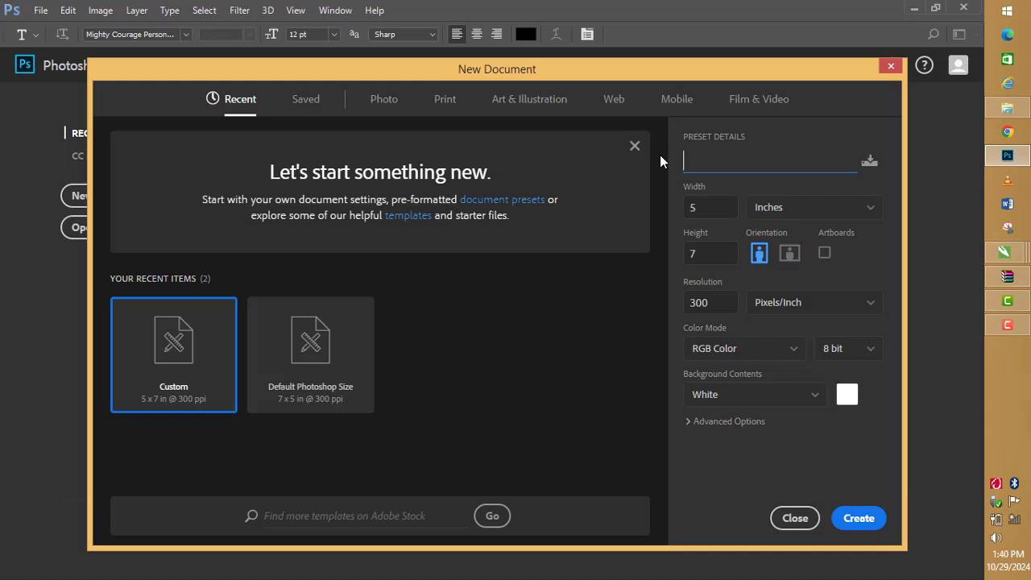
text(Replace)
key(BackSpace)
key(BackSpace)
text(ce)
key(BackSpace)
text(e  bg)
key(BackSpace)
key(BackSpace)
text(Bg)
Set the new document's width to 5 and height to 7 in inches, keeping the white background contents.
click(704, 206)
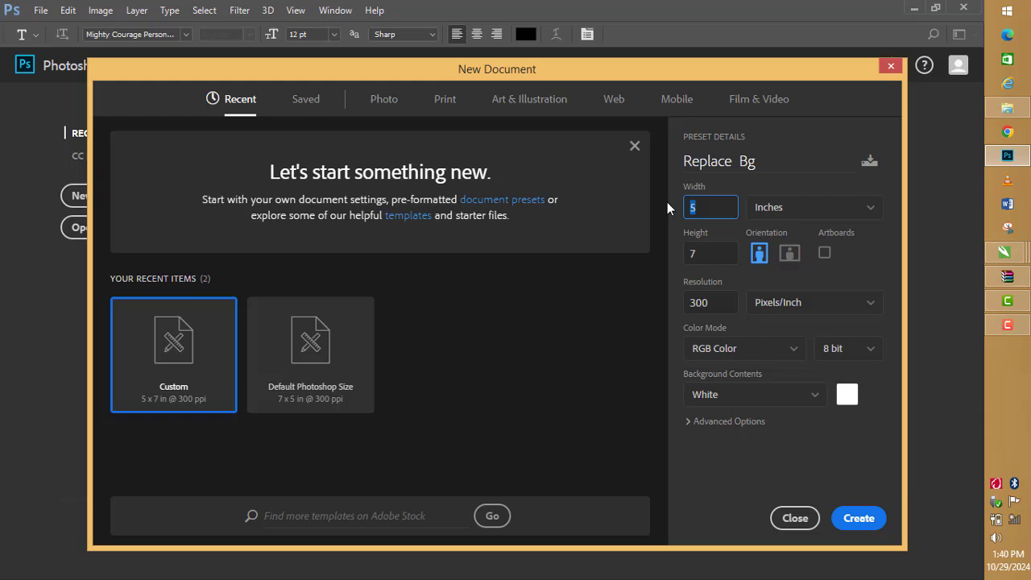
text(5)
click(685, 255)
text(7)
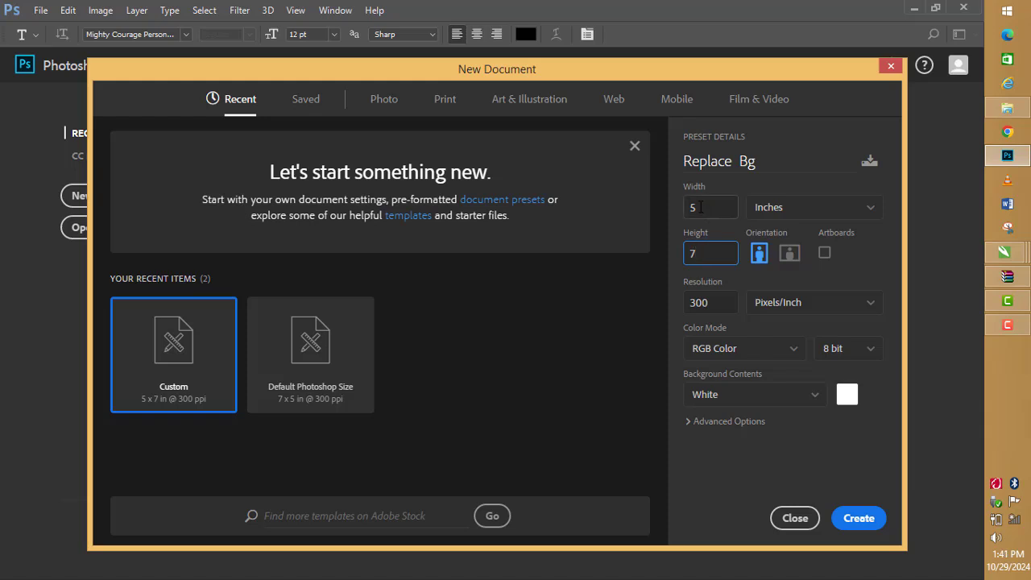
click(816, 401)
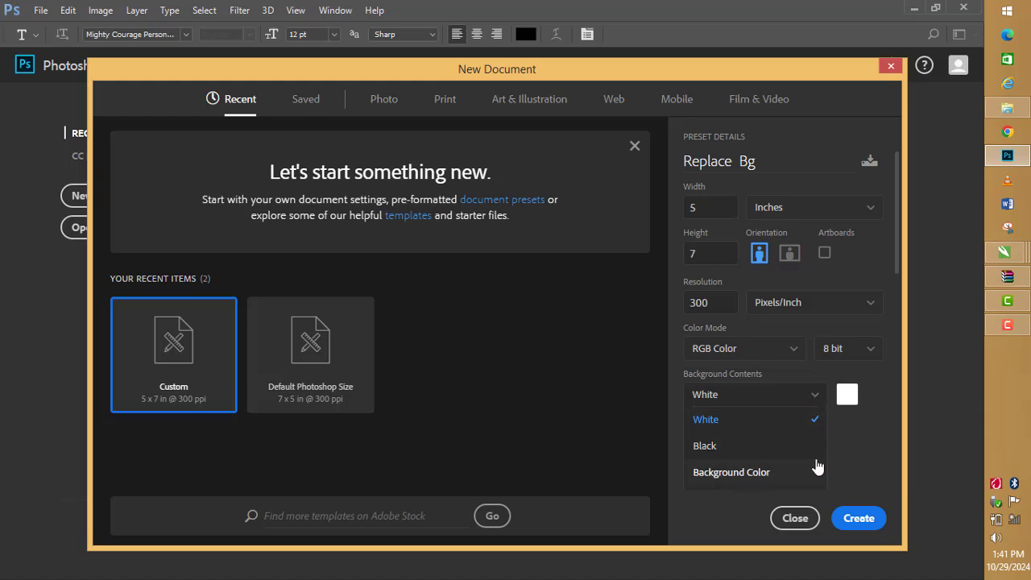
click(869, 455)
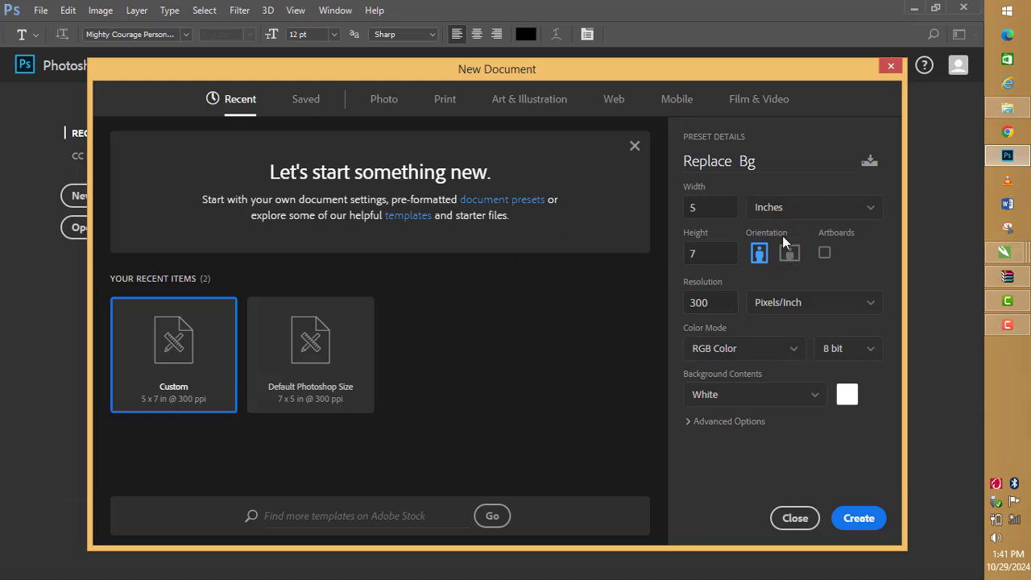
click(869, 213)
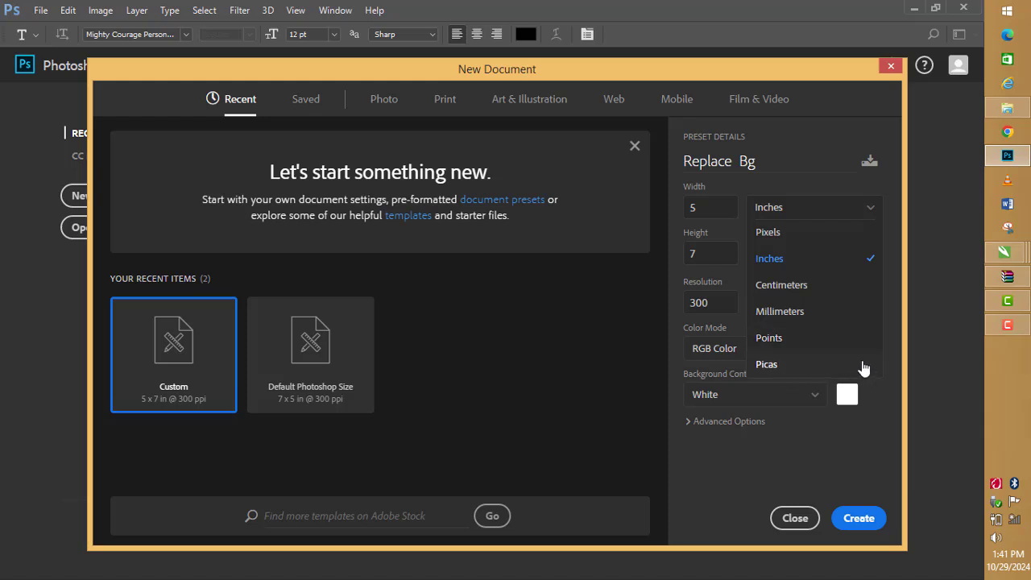
click(793, 261)
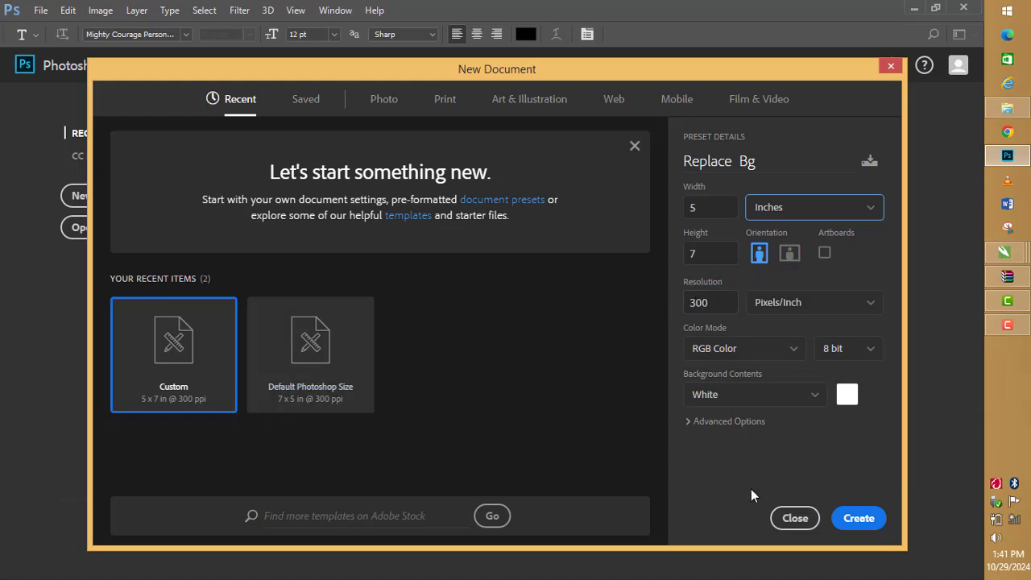
Create the configured document, dismiss the graphics notice and activate the Move tool.
click(846, 521)
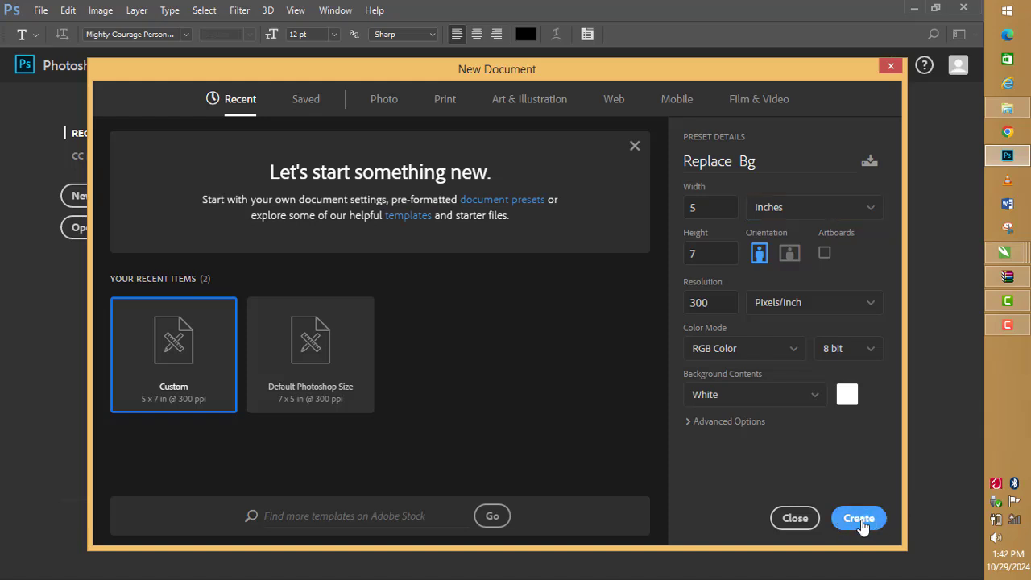
click(834, 522)
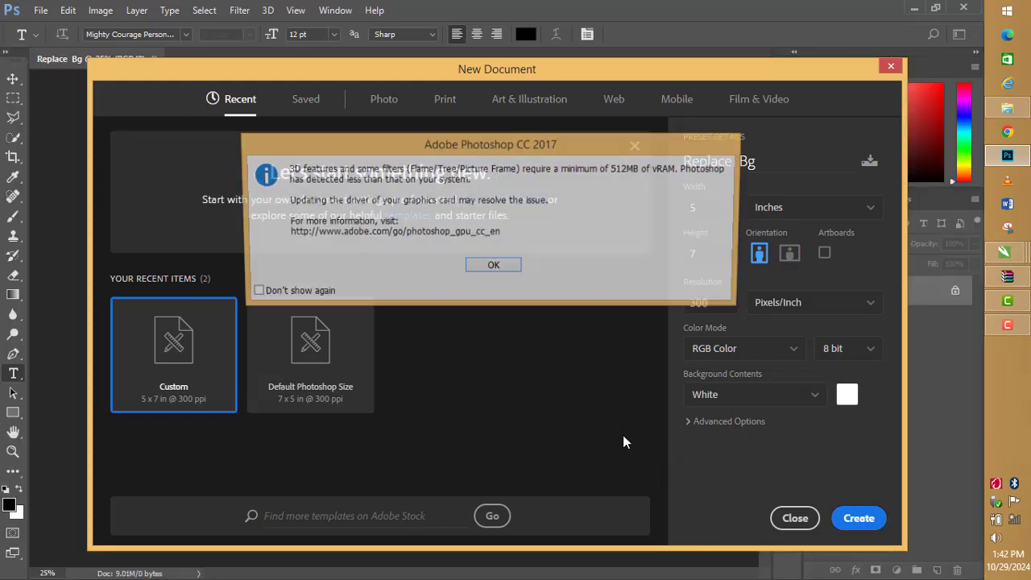
click(495, 268)
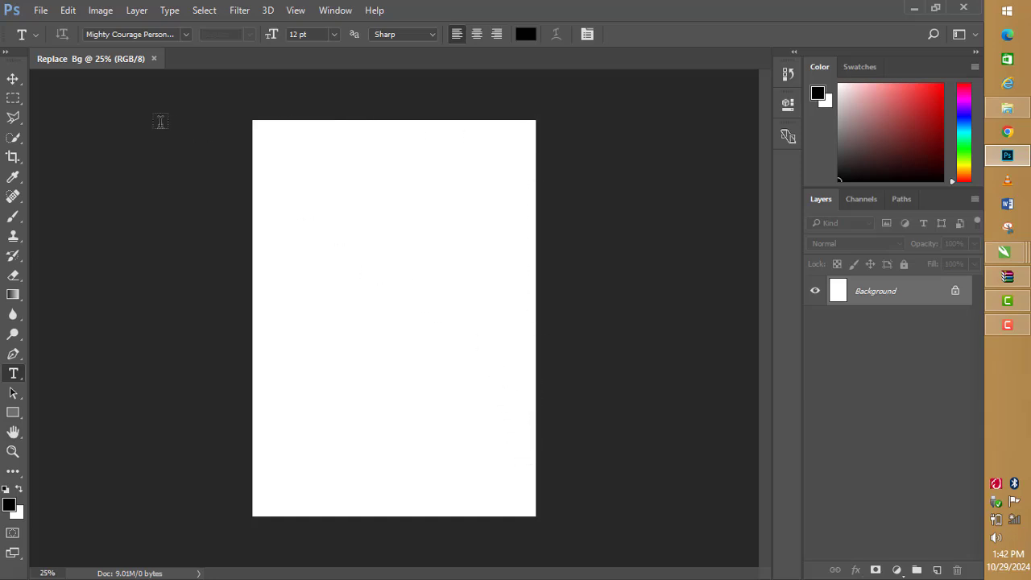
click(13, 80)
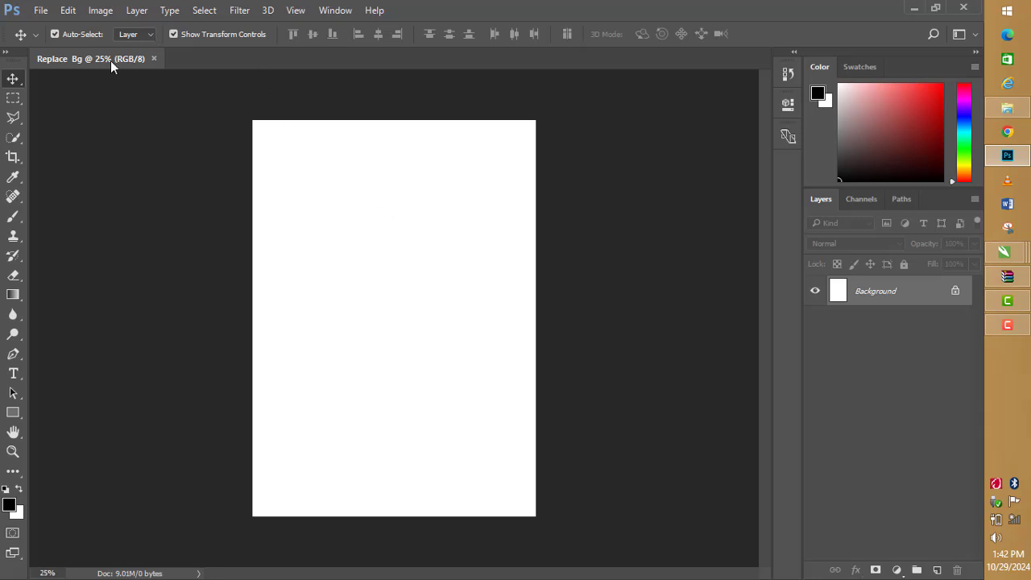
Open the kenny PSD file from the PHOTOSHOP folder inside the macky folder on the Desktop.
click(40, 11)
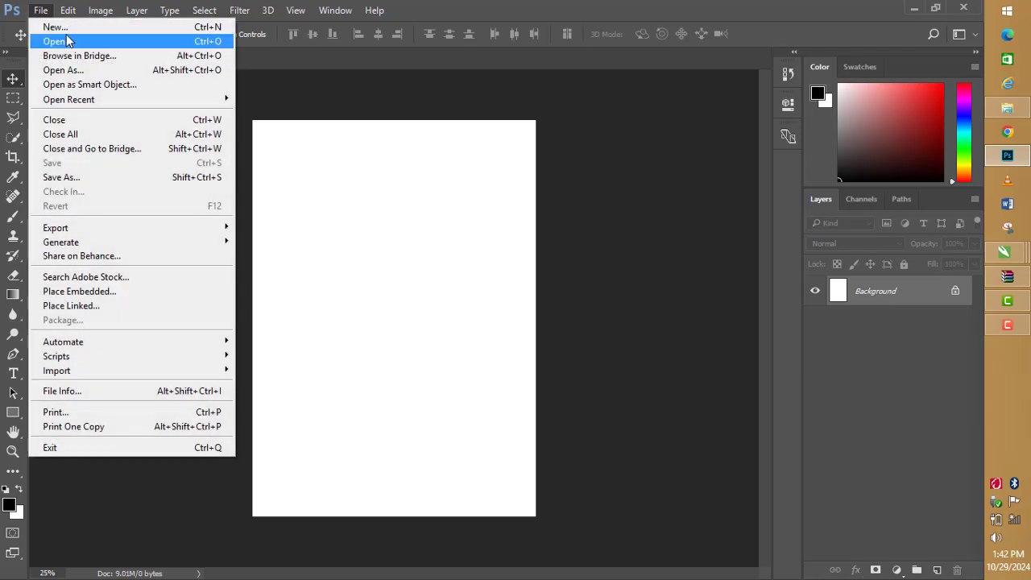
click(68, 42)
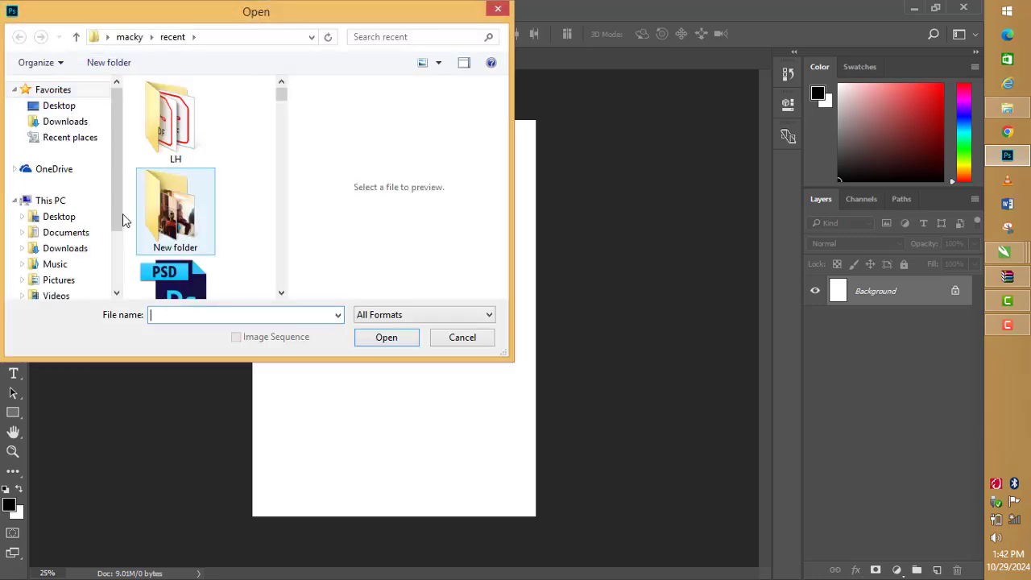
click(88, 220)
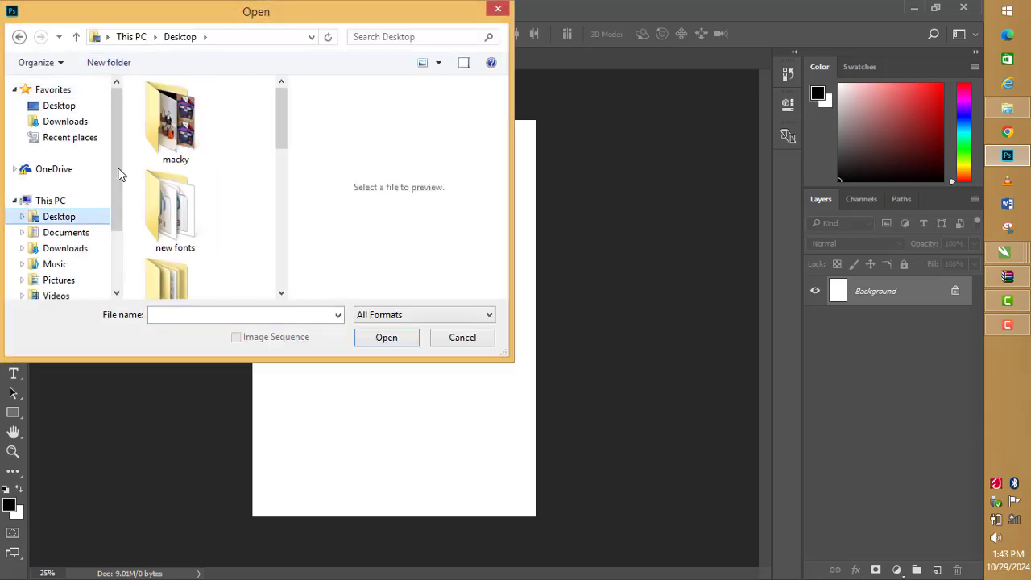
double_click(171, 121)
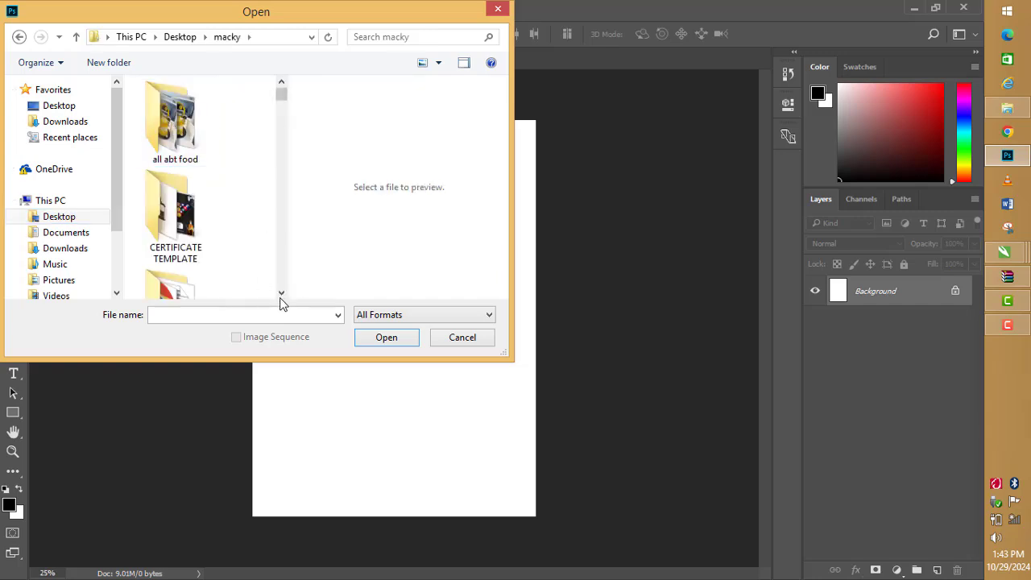
scroll(282, 295, down, 5)
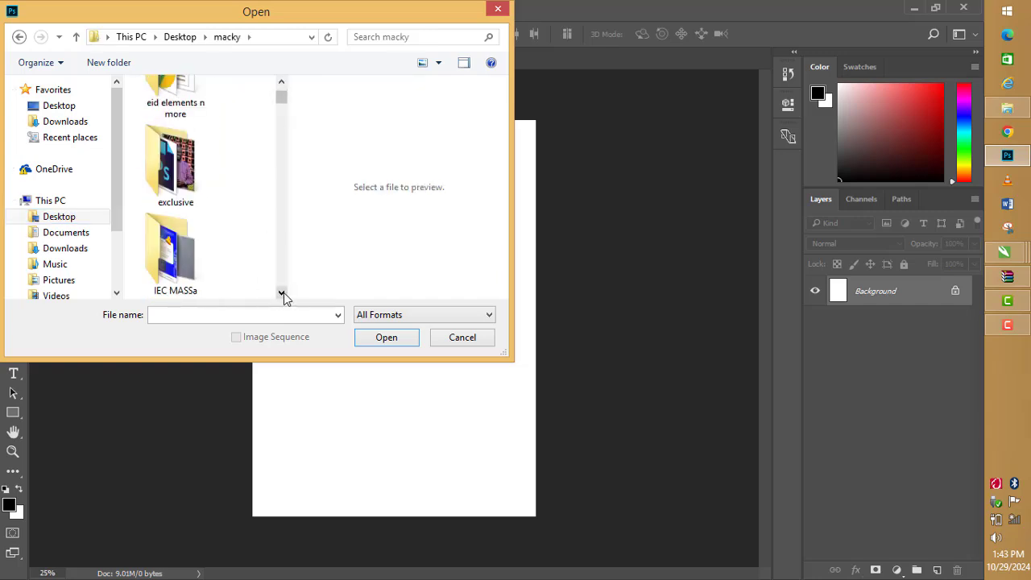
scroll(284, 292, down, 2)
click(165, 177)
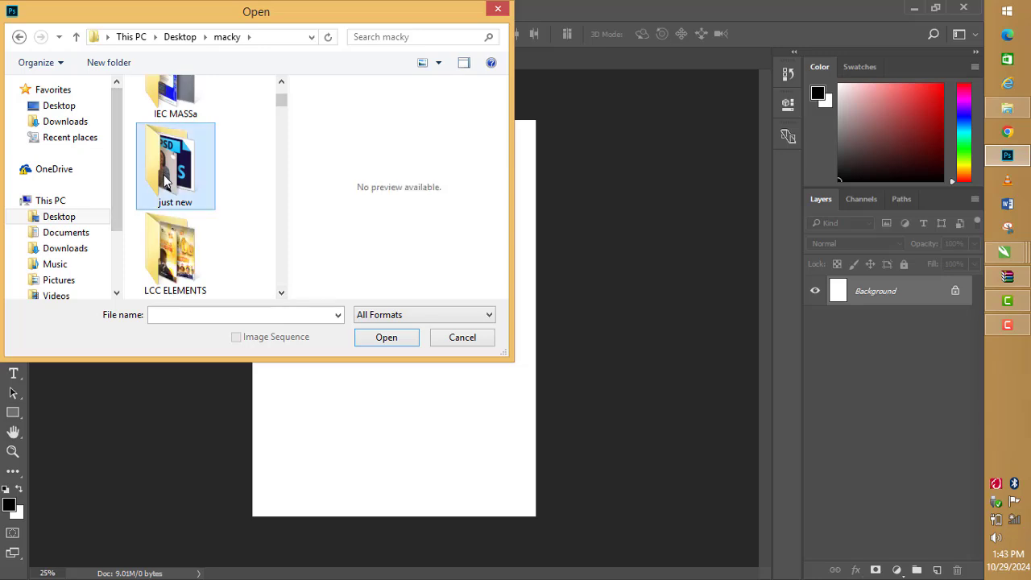
key(p)
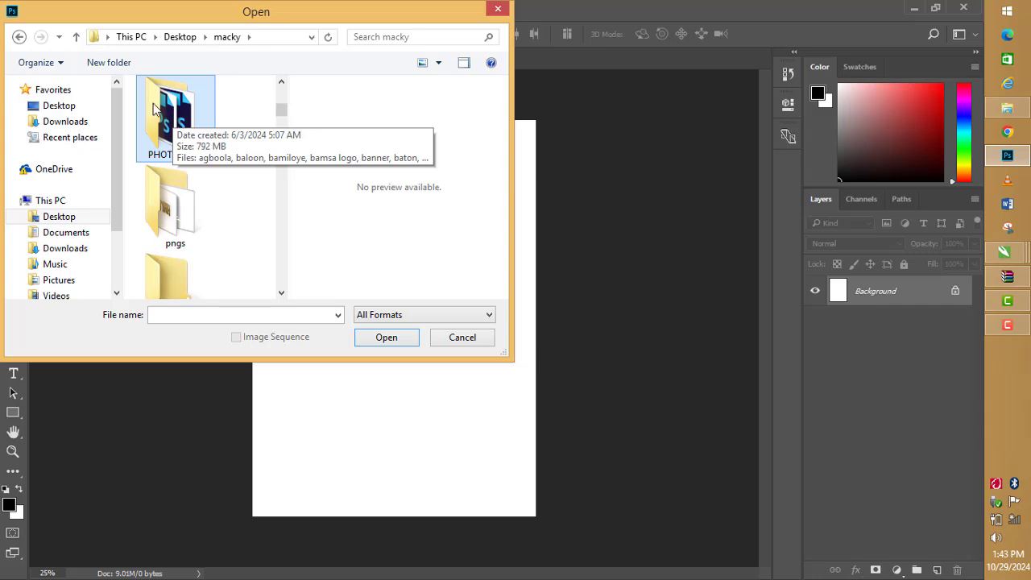
double_click(178, 119)
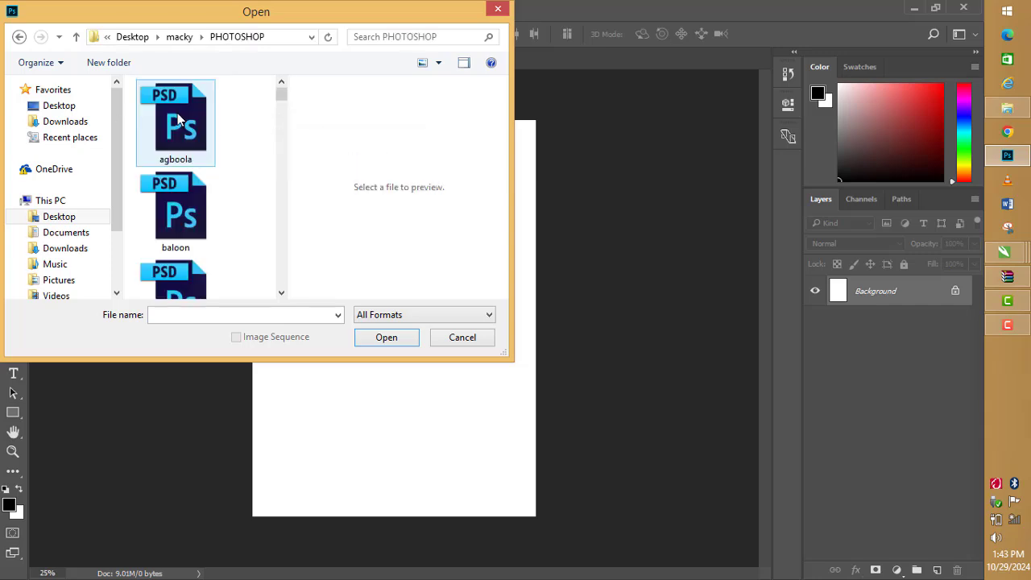
click(181, 219)
key(k)
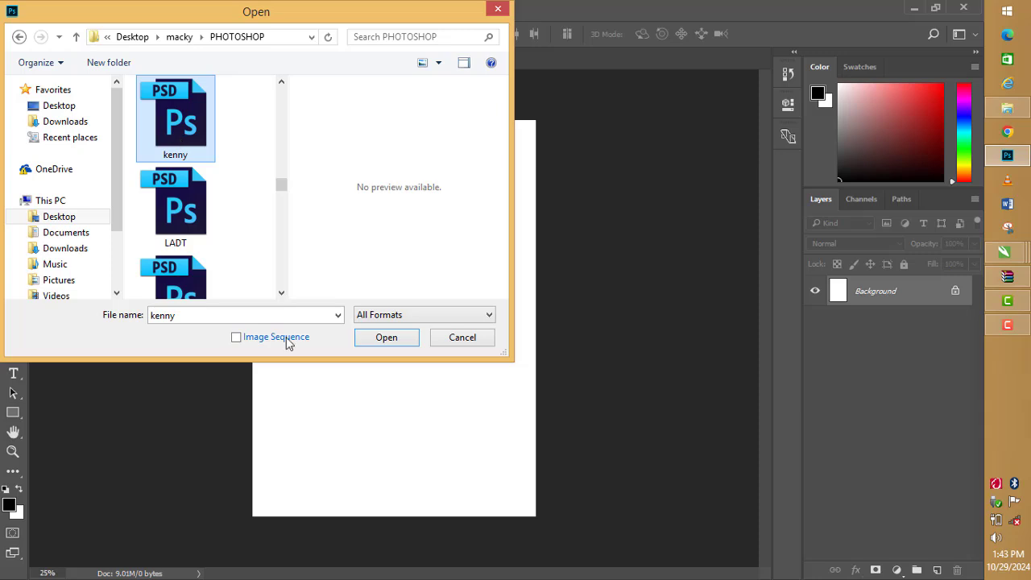
click(390, 339)
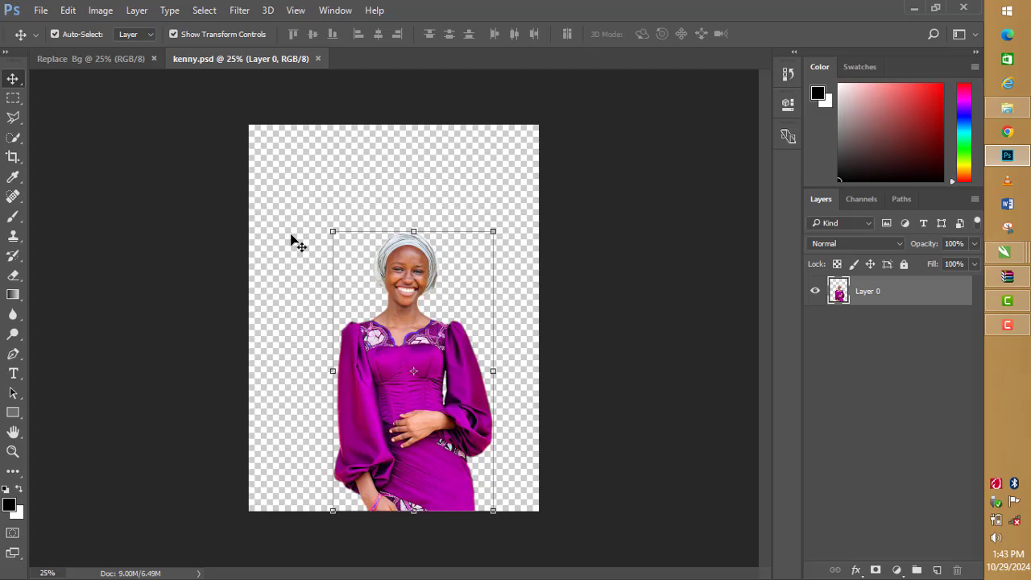
Deselect the cut-out woman's layer, look at the blank Replace Bg document and return to kenny.psd.
click(293, 241)
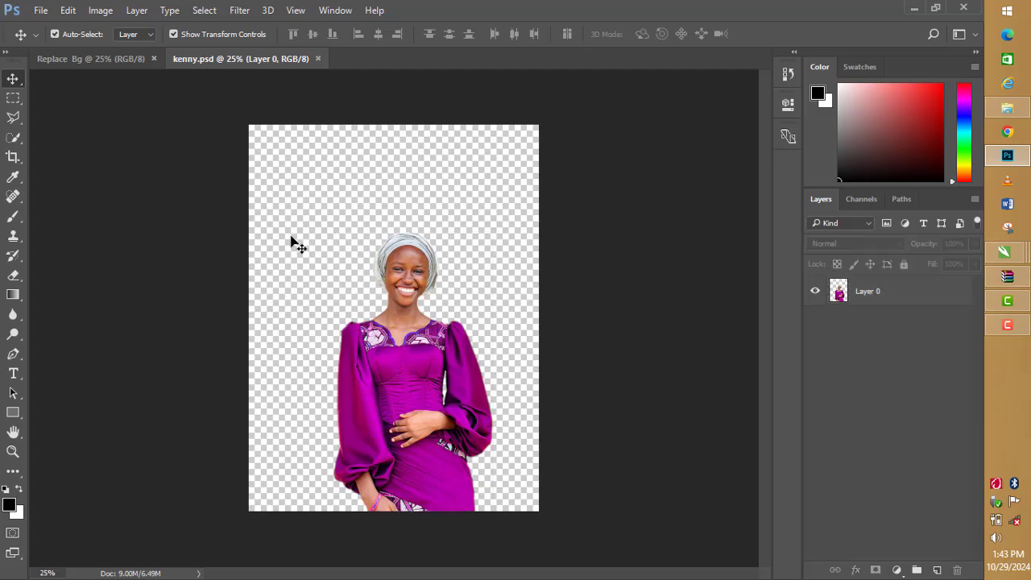
click(90, 57)
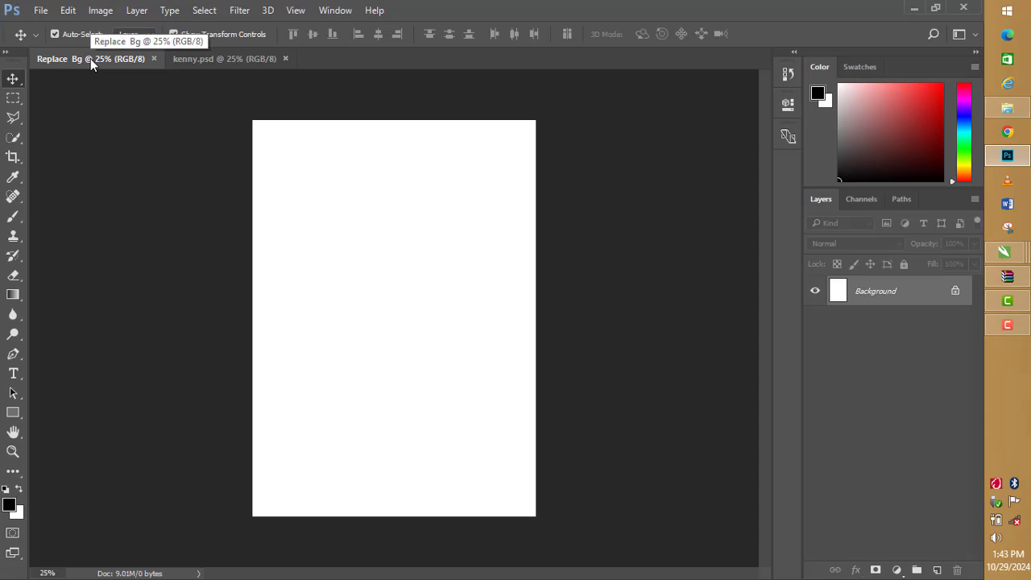
click(209, 61)
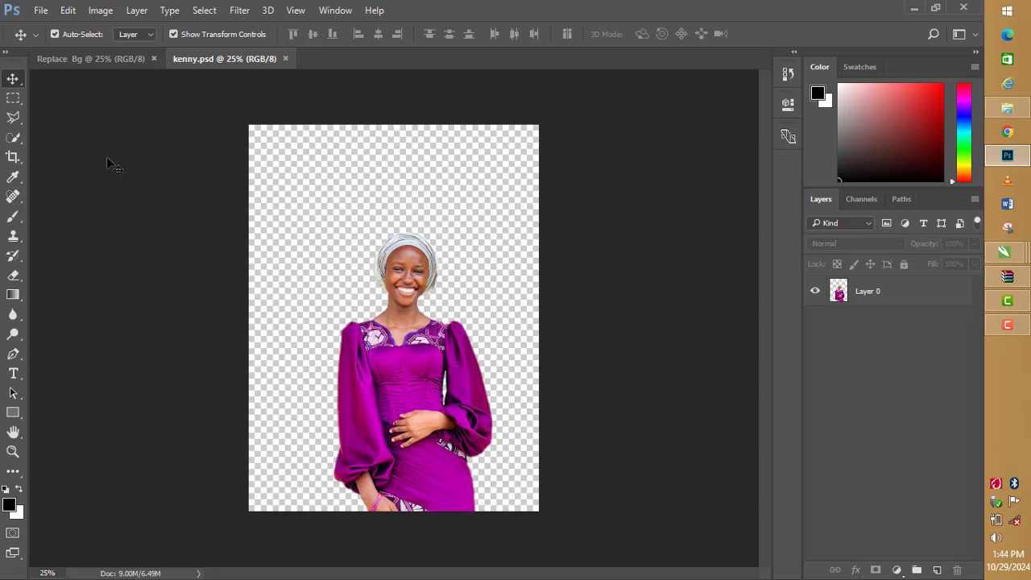
Start opening another file and go to the universe folder inside the macky folder.
click(39, 9)
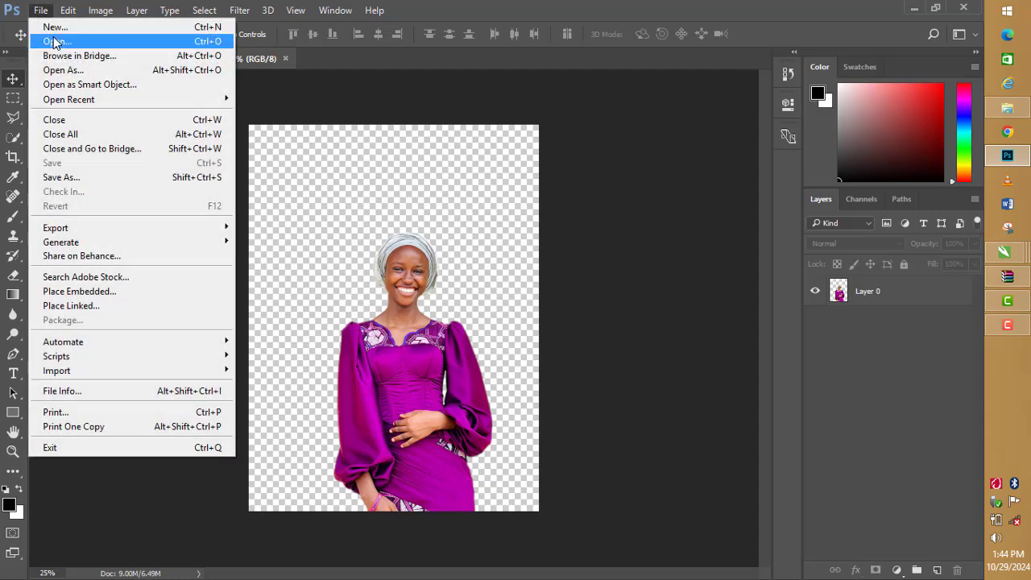
click(55, 41)
click(129, 37)
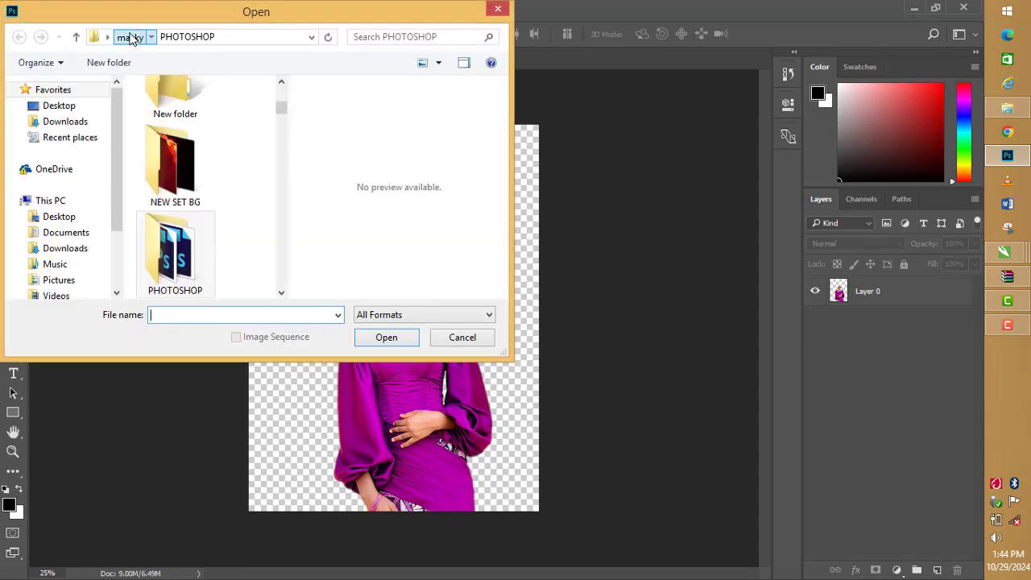
click(282, 293)
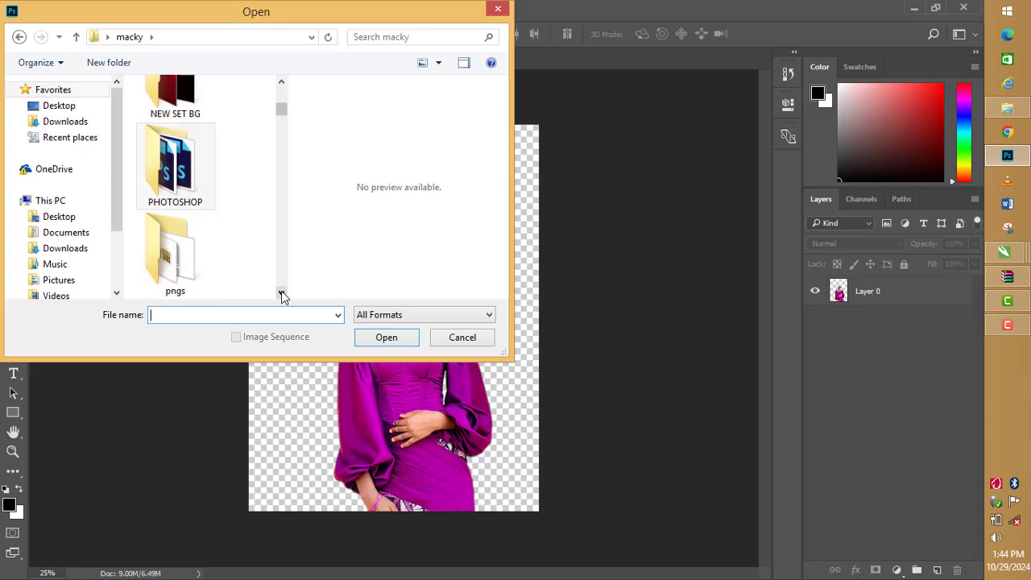
click(282, 294)
click(282, 294)
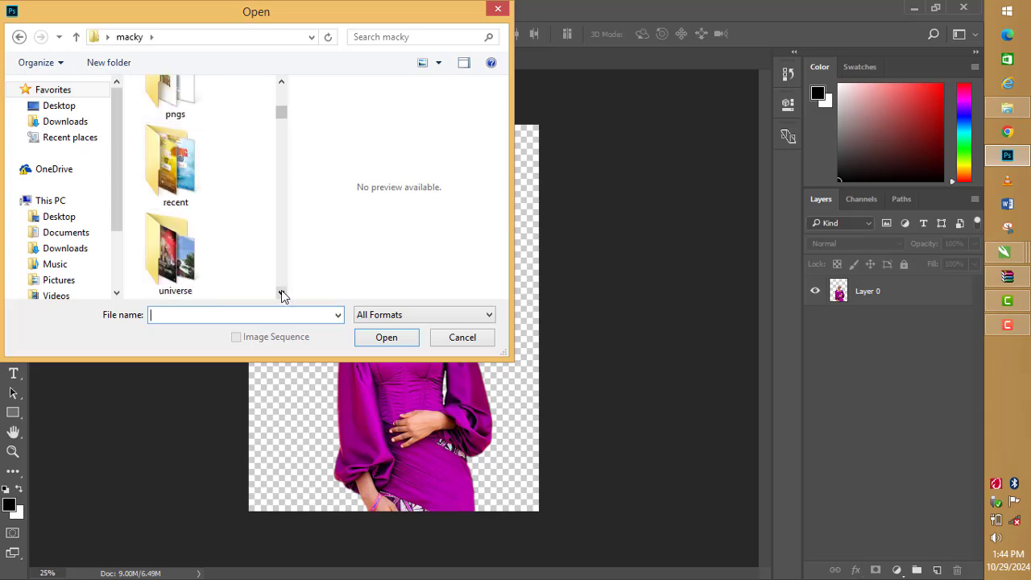
double_click(173, 254)
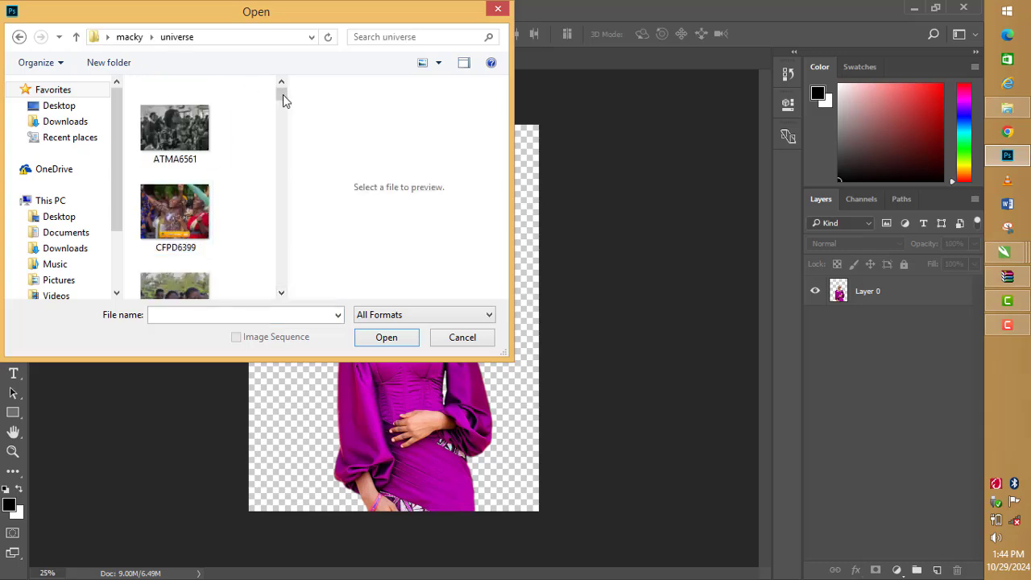
Browse the image thumbnails in the universe folder for a suitable background picture.
drag(282, 95, 281, 158)
scroll(280, 157, up, 5)
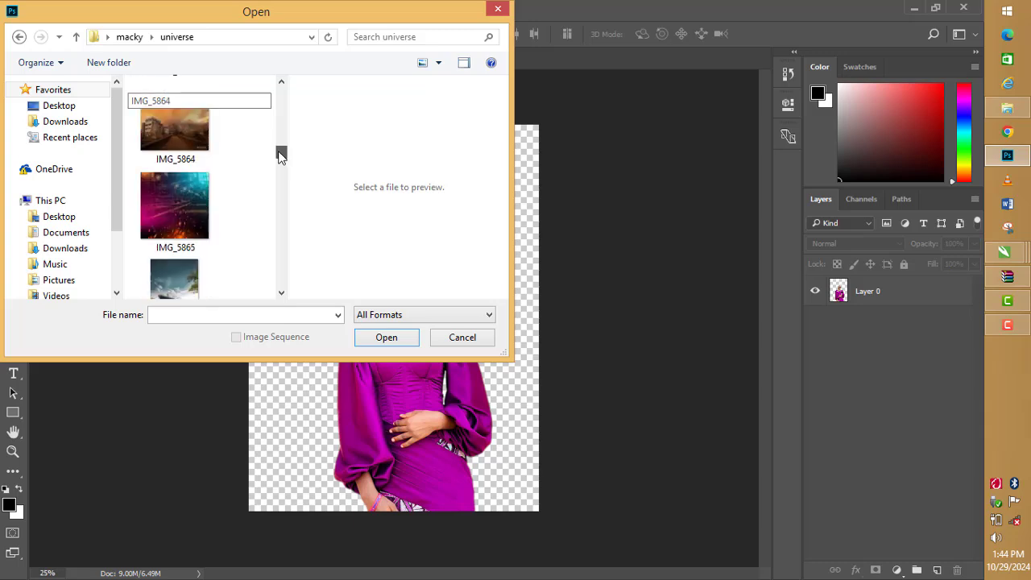
scroll(281, 87, up, 2)
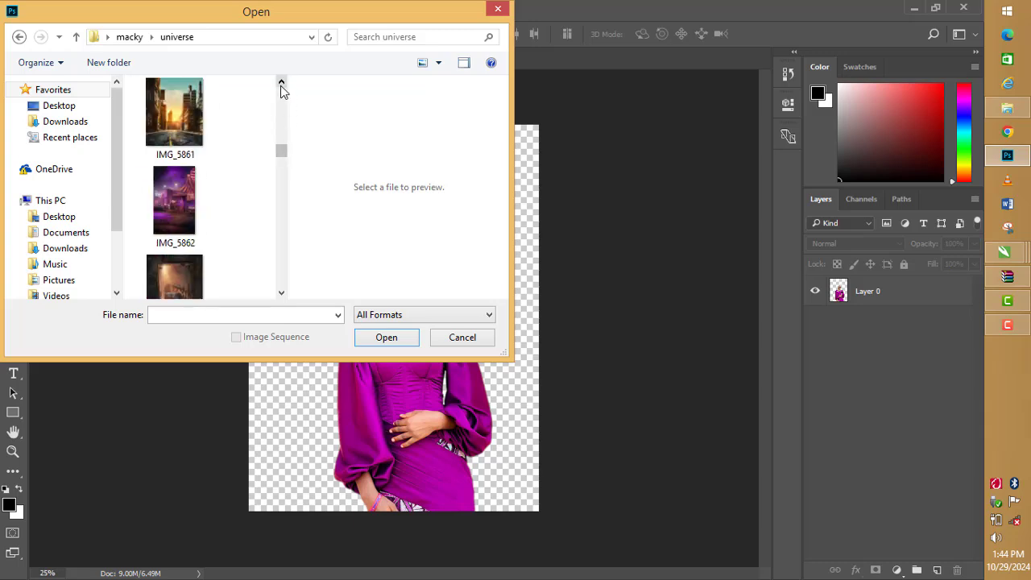
click(281, 294)
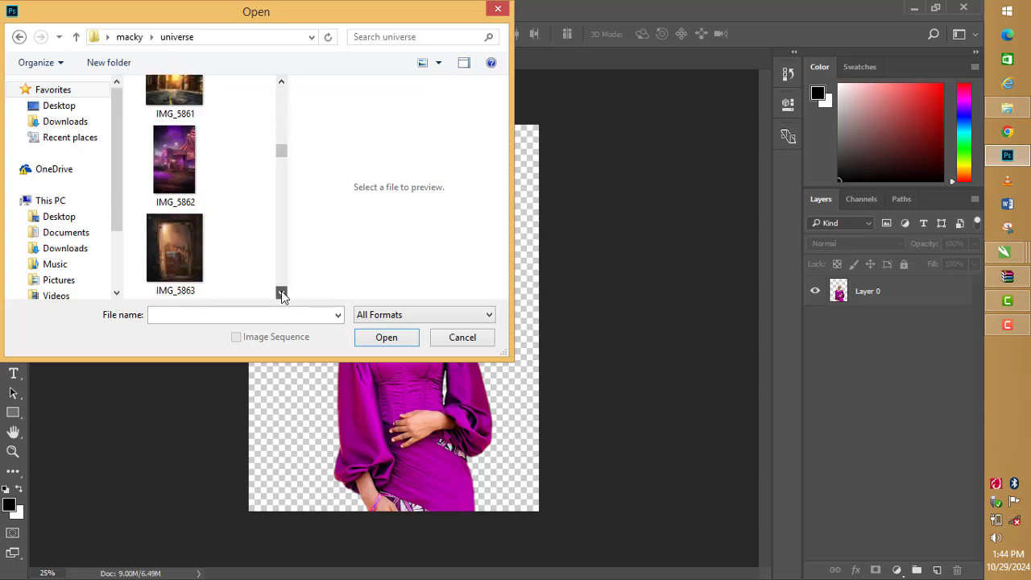
click(281, 294)
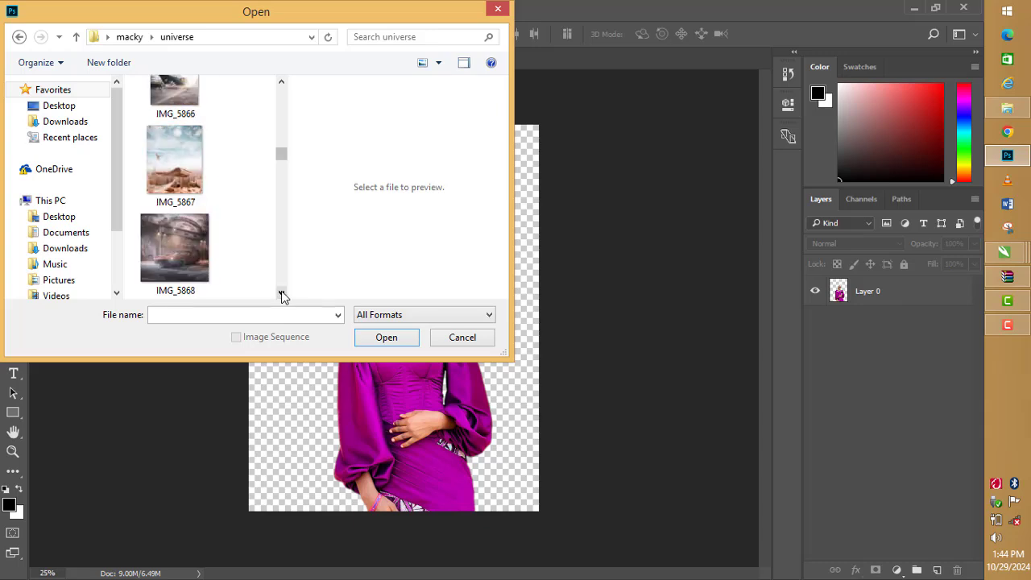
click(281, 294)
click(281, 294)
click(281, 294)
click(281, 294)
click(281, 294)
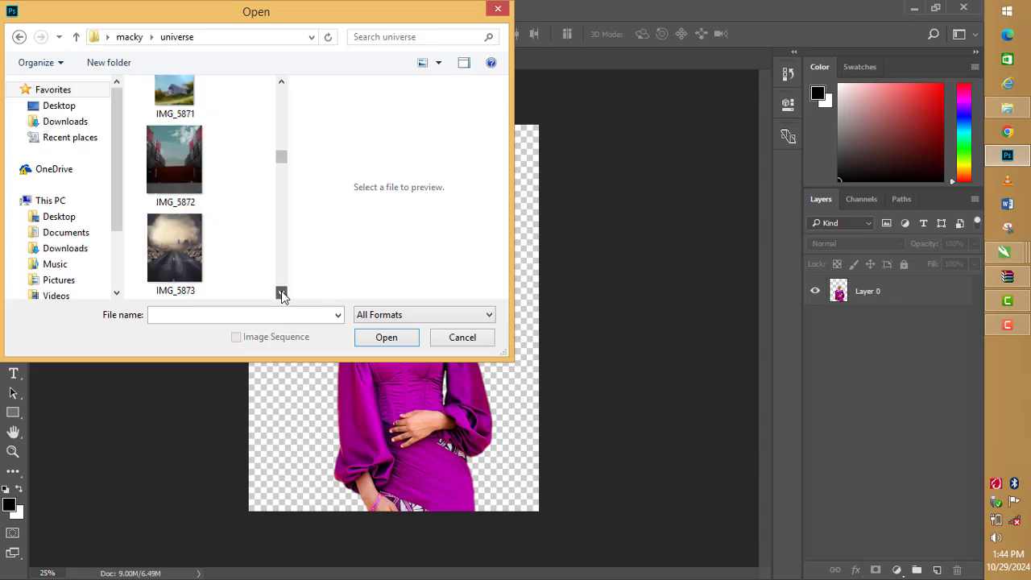
click(281, 294)
click(282, 294)
click(281, 294)
click(281, 294)
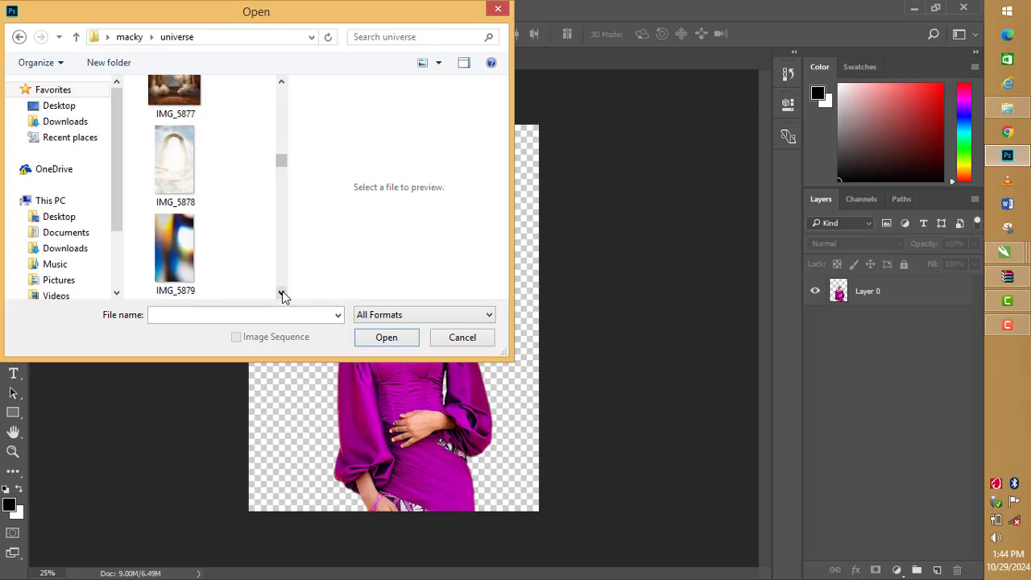
click(281, 294)
click(282, 294)
click(281, 294)
click(281, 294)
click(281, 294)
click(281, 294)
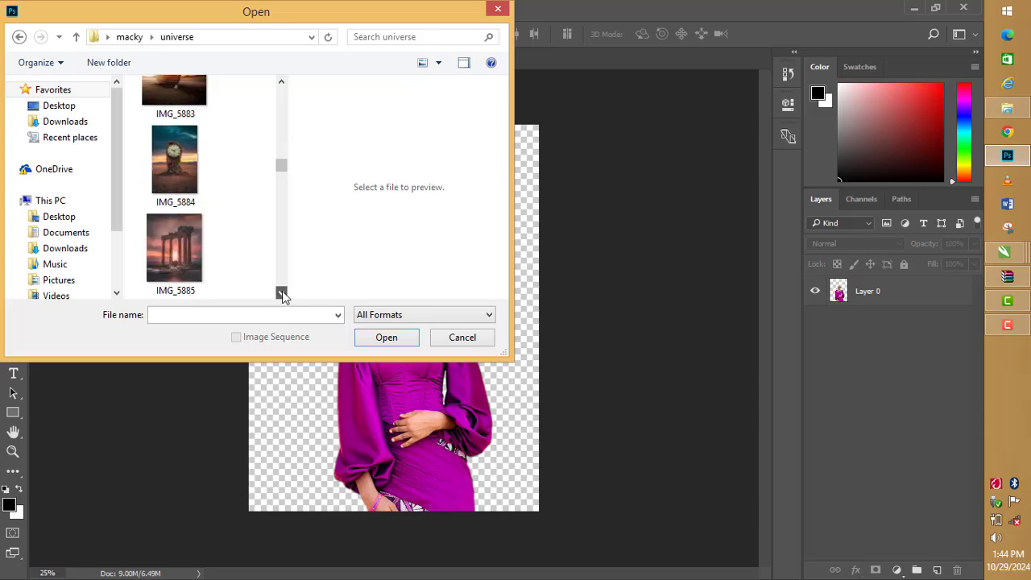
click(281, 294)
click(281, 294)
click(282, 294)
click(281, 294)
click(281, 294)
click(281, 294)
click(281, 294)
click(281, 294)
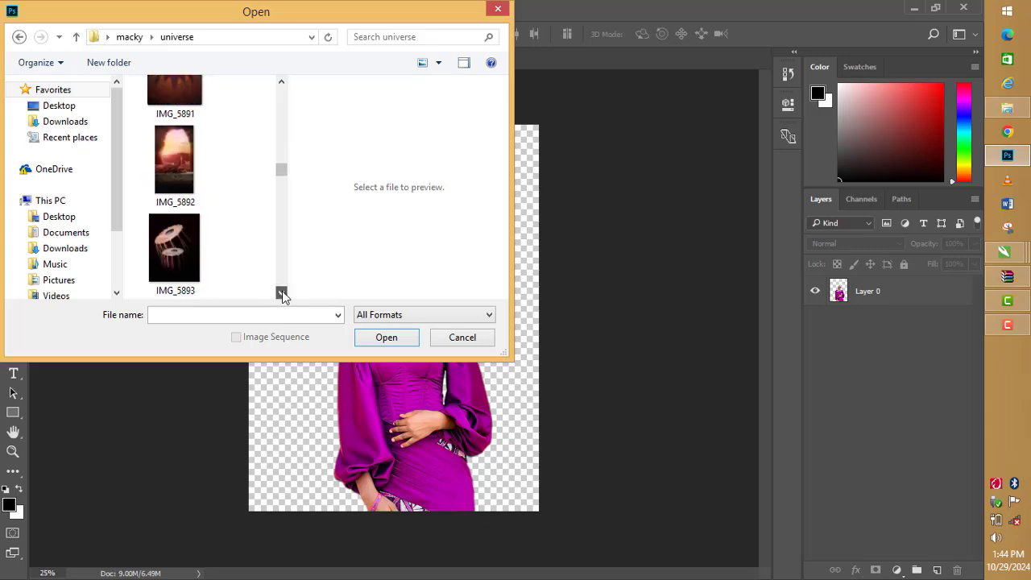
click(281, 294)
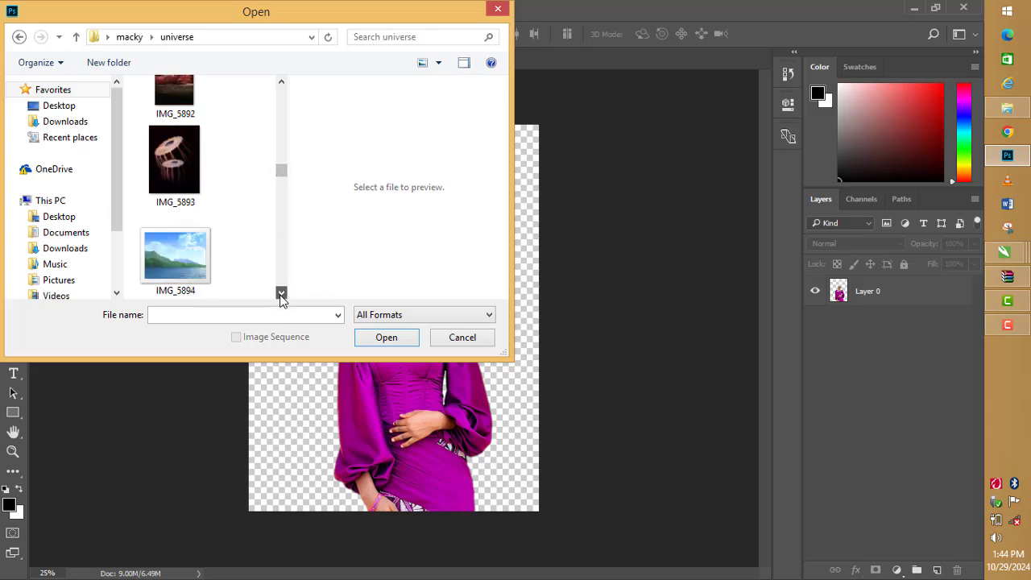
click(281, 294)
click(281, 294)
click(282, 294)
click(281, 294)
click(281, 294)
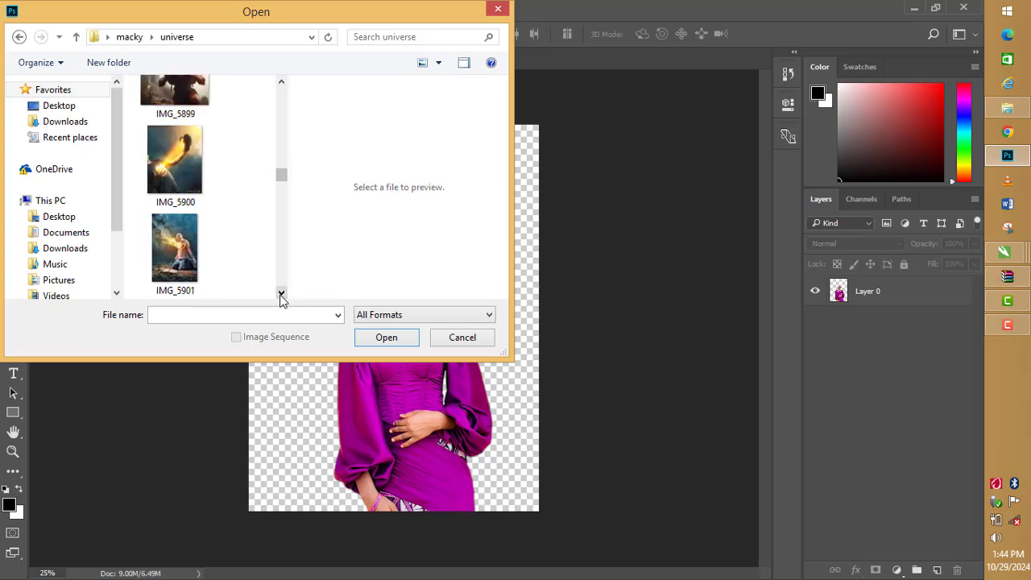
click(281, 294)
click(281, 294)
click(281, 294)
click(281, 294)
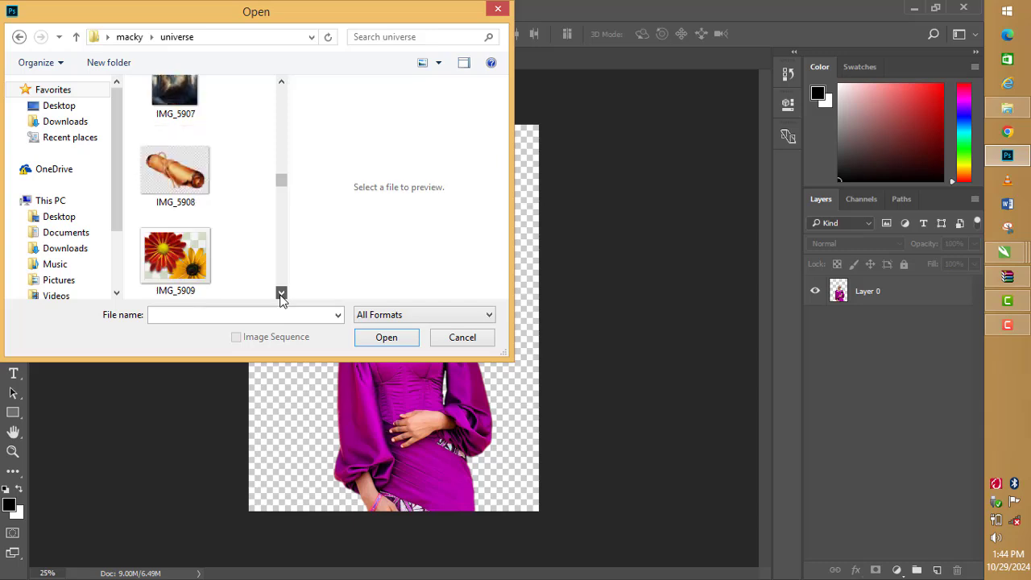
click(281, 294)
click(281, 294)
click(282, 294)
click(281, 294)
drag(281, 294, 281, 294)
click(281, 294)
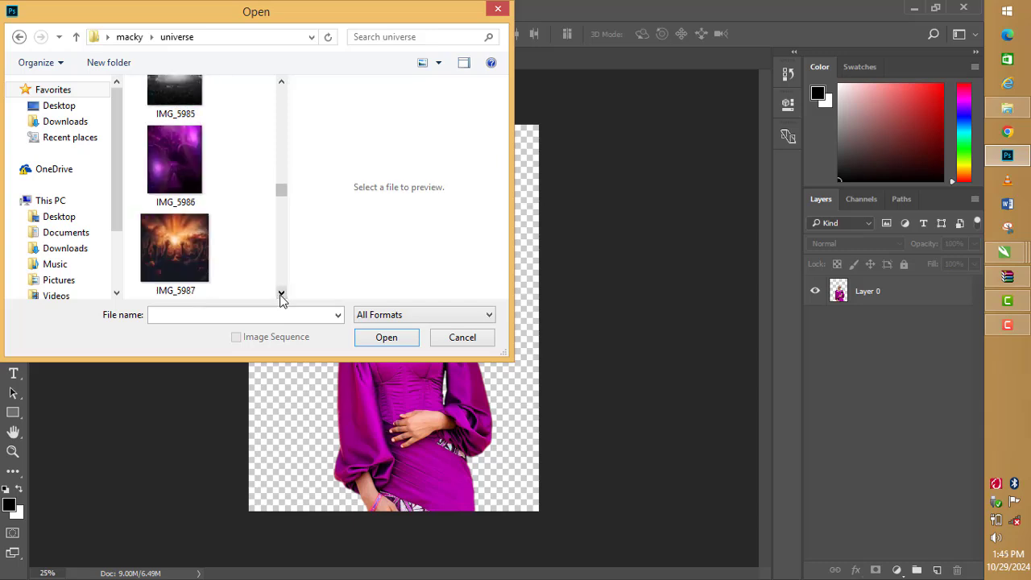
click(281, 294)
click(281, 294)
click(281, 294)
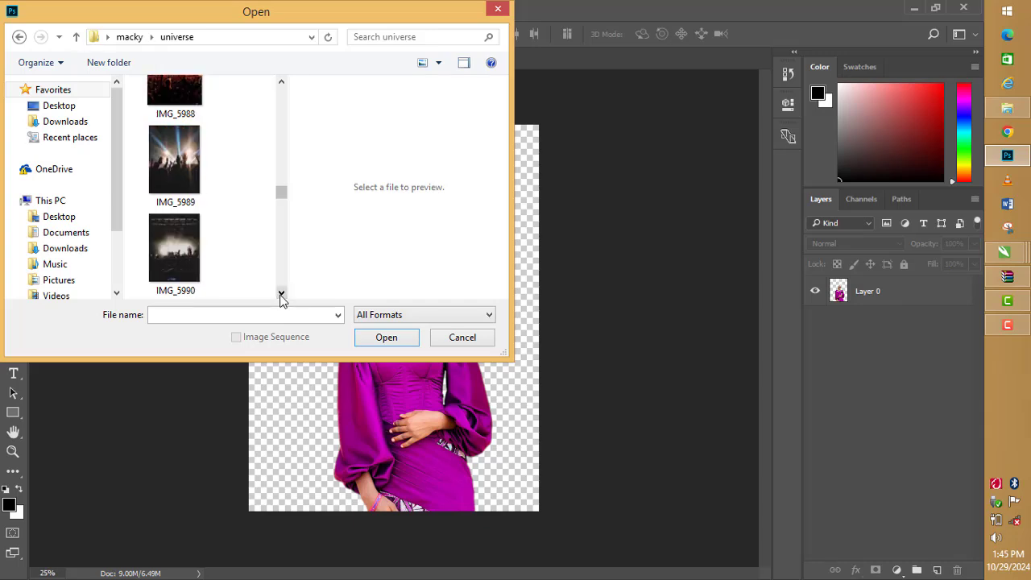
click(281, 294)
click(281, 294)
click(282, 294)
click(281, 294)
click(281, 294)
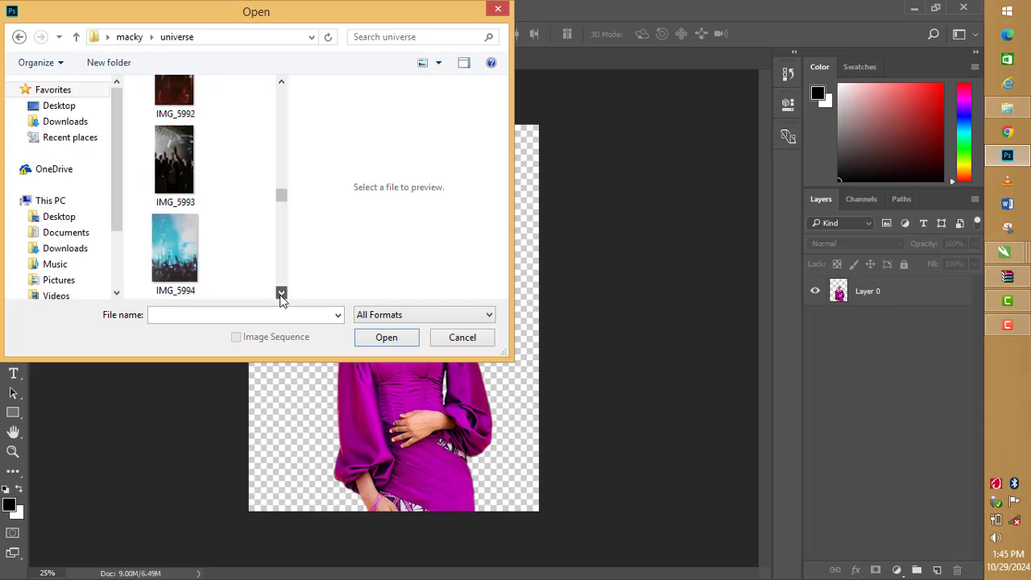
click(281, 294)
click(281, 294)
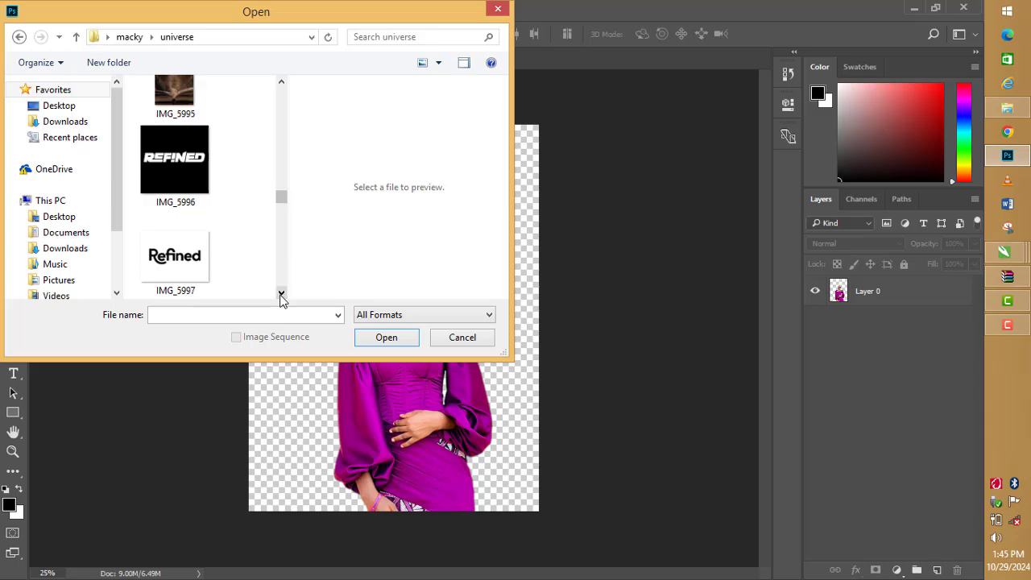
click(281, 294)
click(281, 294)
click(281, 294)
click(281, 294)
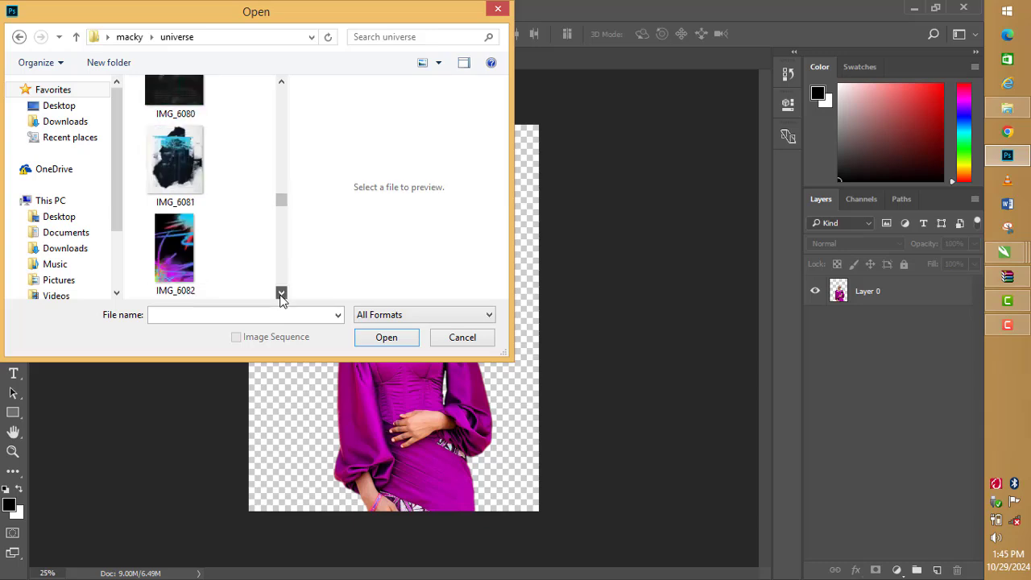
click(281, 294)
click(281, 294)
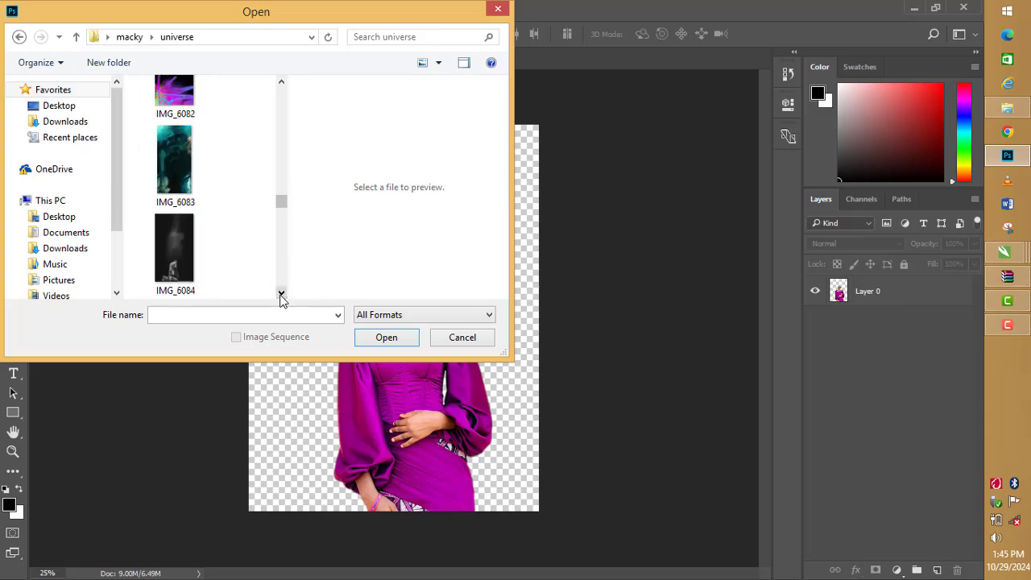
click(281, 294)
click(281, 294)
click(281, 294)
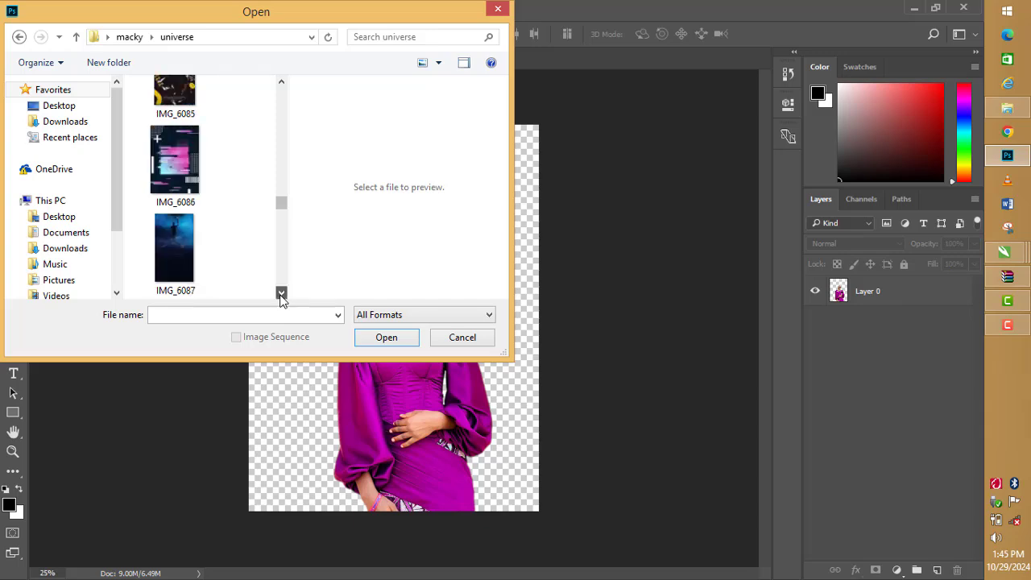
click(281, 294)
click(281, 294)
click(281, 294)
click(281, 294)
click(281, 294)
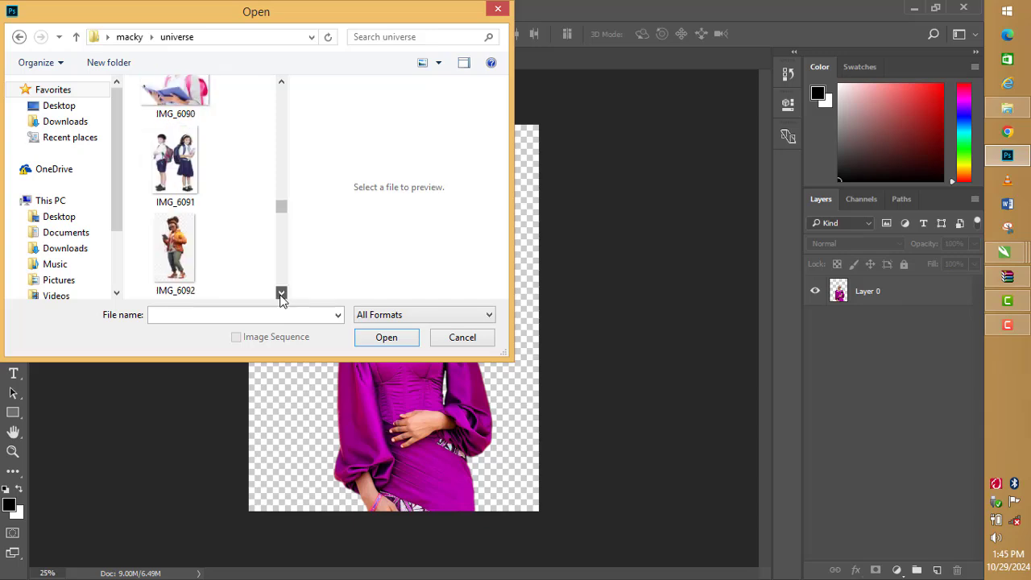
click(281, 294)
click(281, 294)
click(281, 294)
click(281, 294)
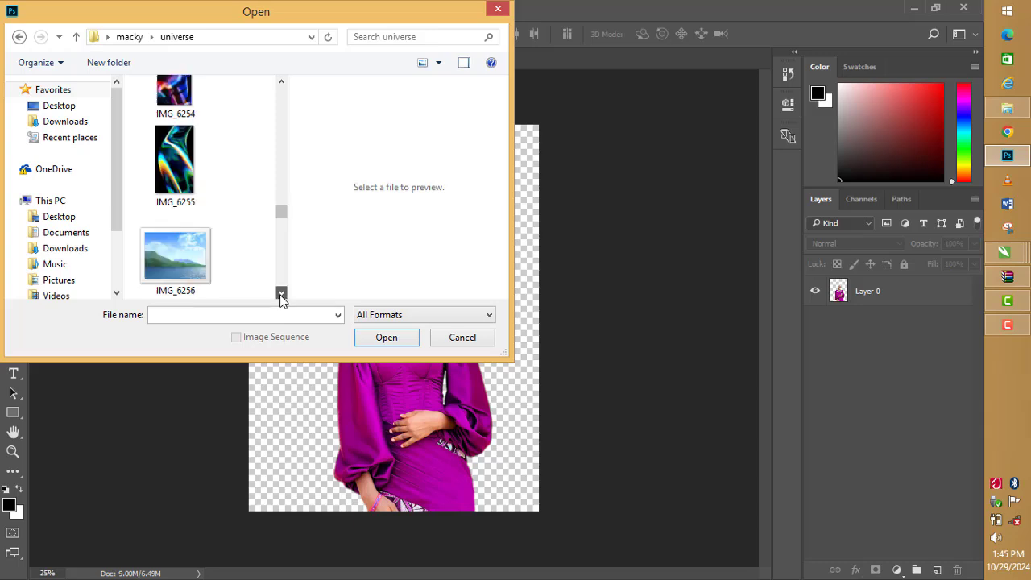
click(281, 294)
click(281, 294)
click(281, 294)
click(281, 294)
click(281, 294)
click(281, 294)
click(281, 295)
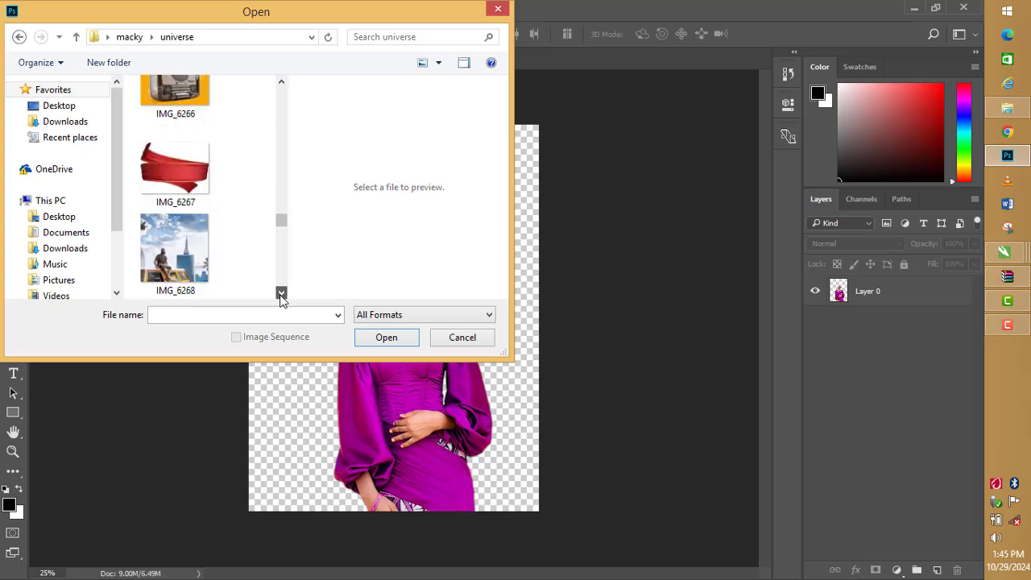
click(281, 294)
click(281, 294)
click(281, 294)
click(281, 294)
click(282, 294)
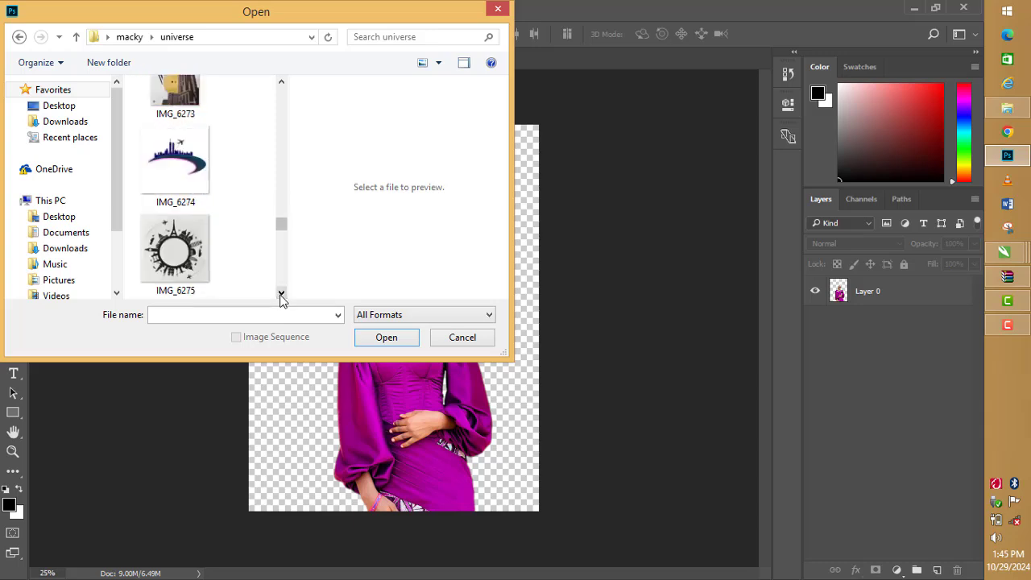
click(281, 294)
click(281, 294)
click(282, 294)
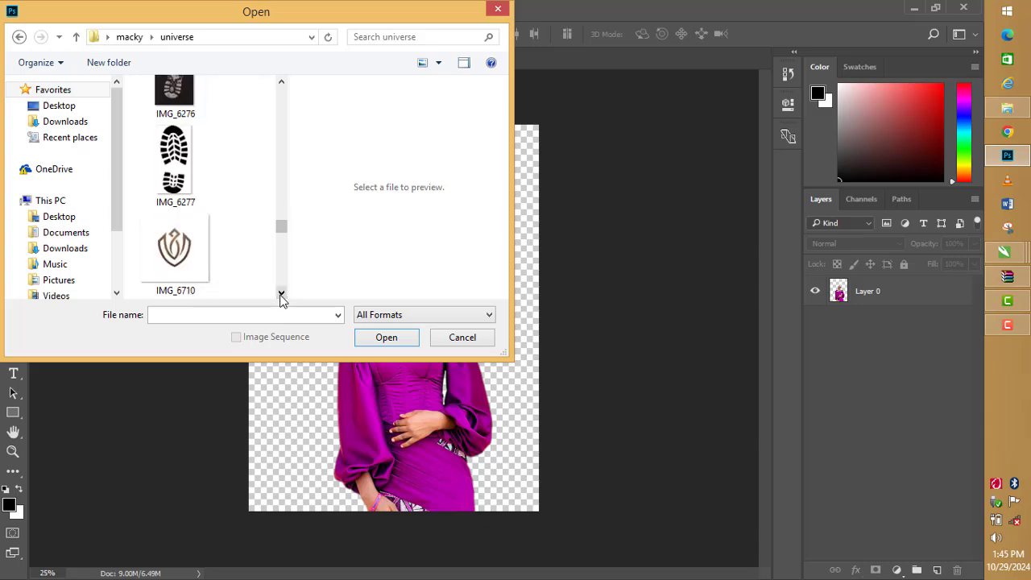
click(281, 294)
click(281, 294)
click(281, 294)
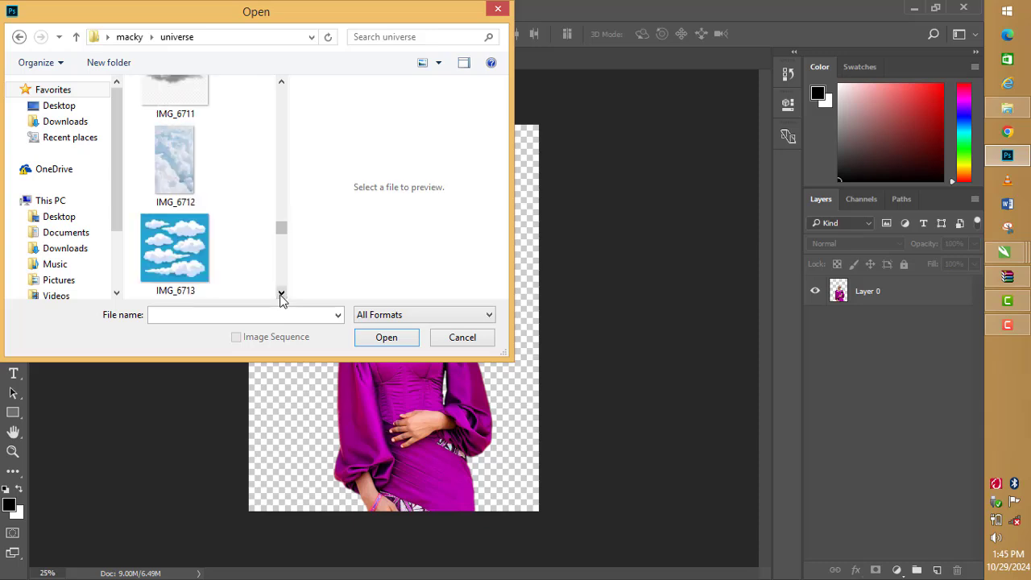
Open the IMG_6714 picture of the moonlit temple and stairs from the universe folder.
click(281, 294)
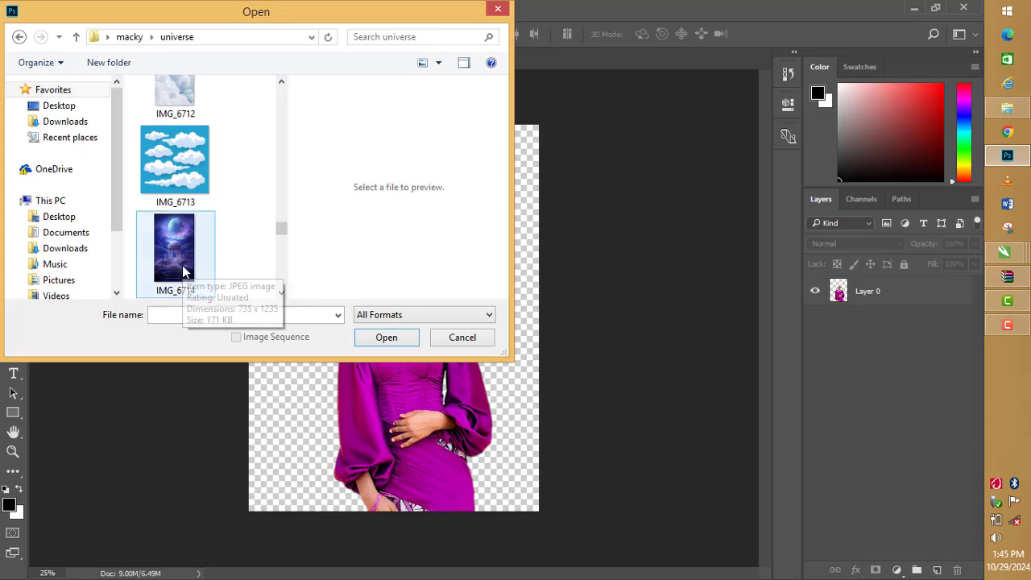
click(184, 272)
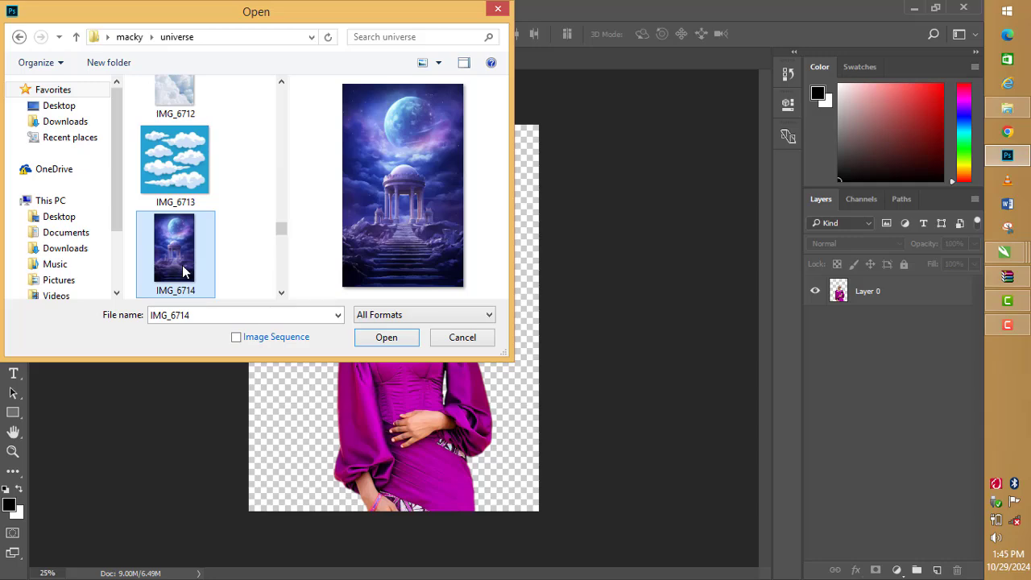
click(391, 339)
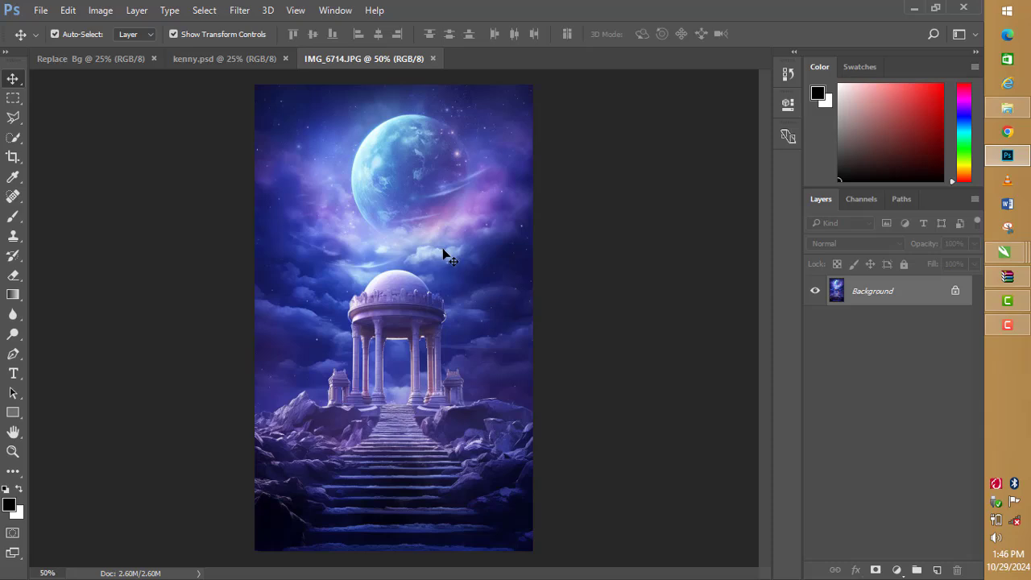
Bring the moonlit temple image from IMG_6714.JPG into the Replace Bg document, placing it near the middle of the white canvas.
drag(444, 255, 83, 66)
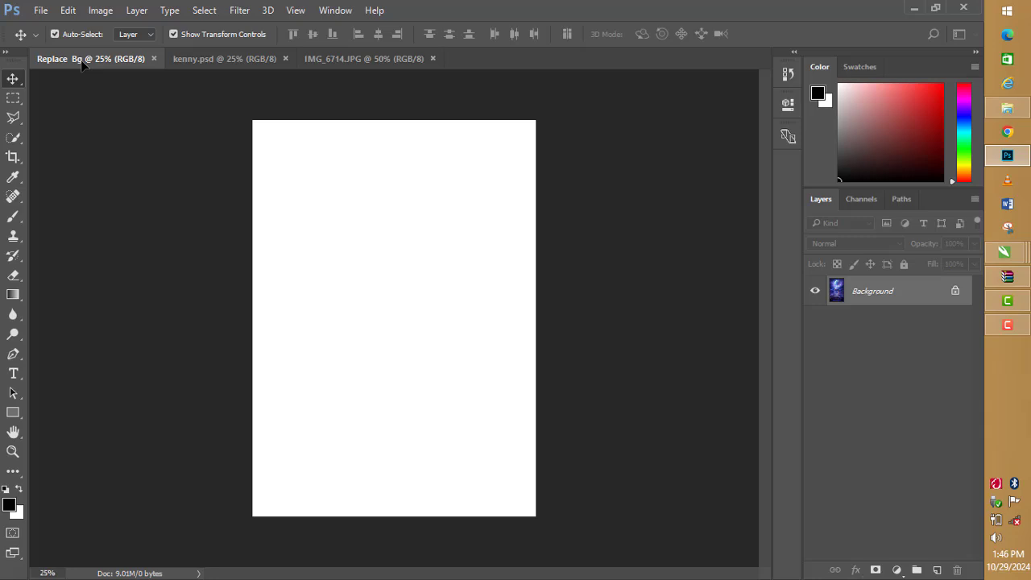
drag(81, 65, 116, 85)
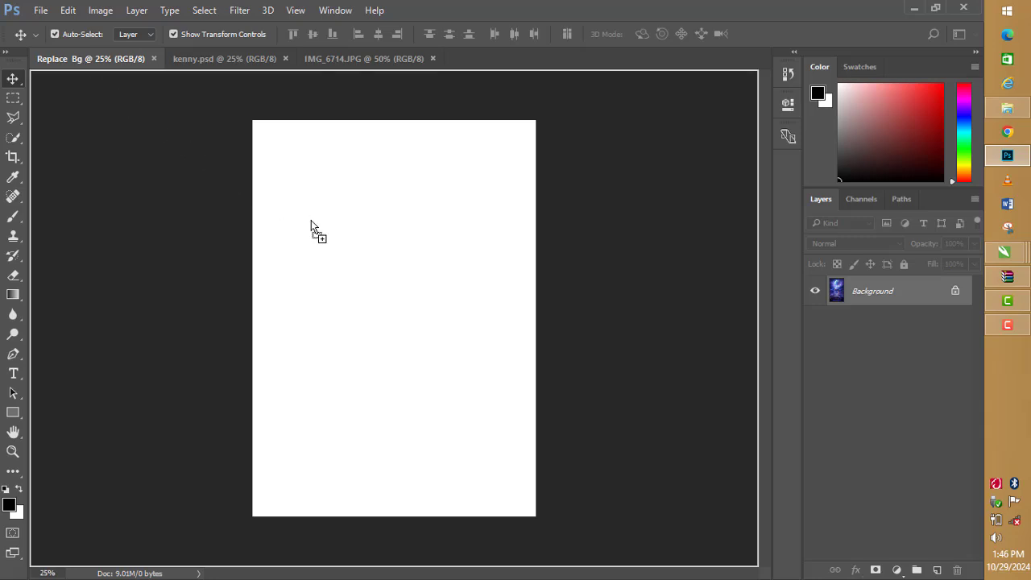
drag(311, 220, 386, 275)
drag(398, 296, 398, 296)
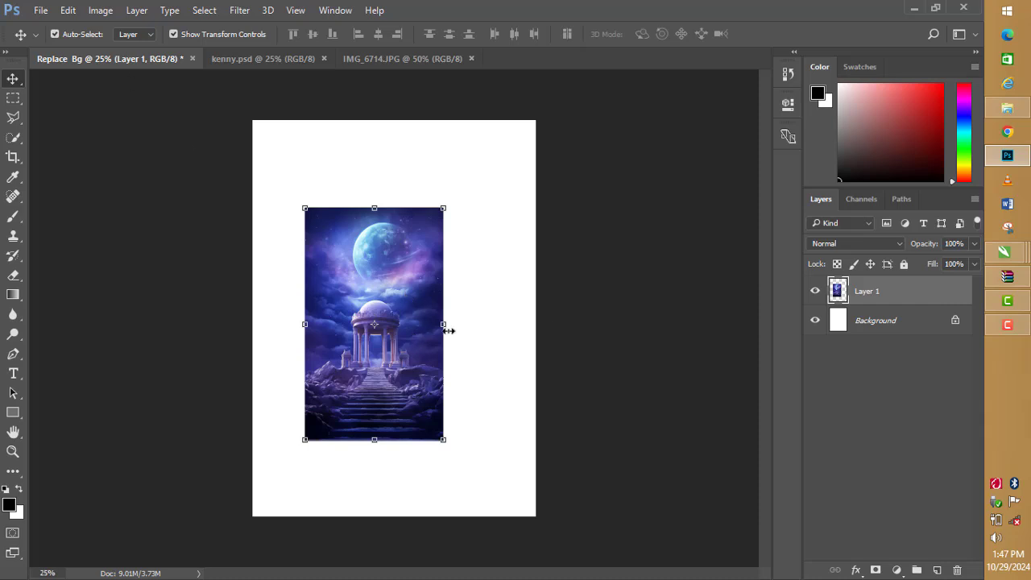
Enlarge the temple image on Layer 1 to about 213% and position it so it covers the entire canvas.
mouse_move(1005, 252)
drag(447, 205, 529, 131)
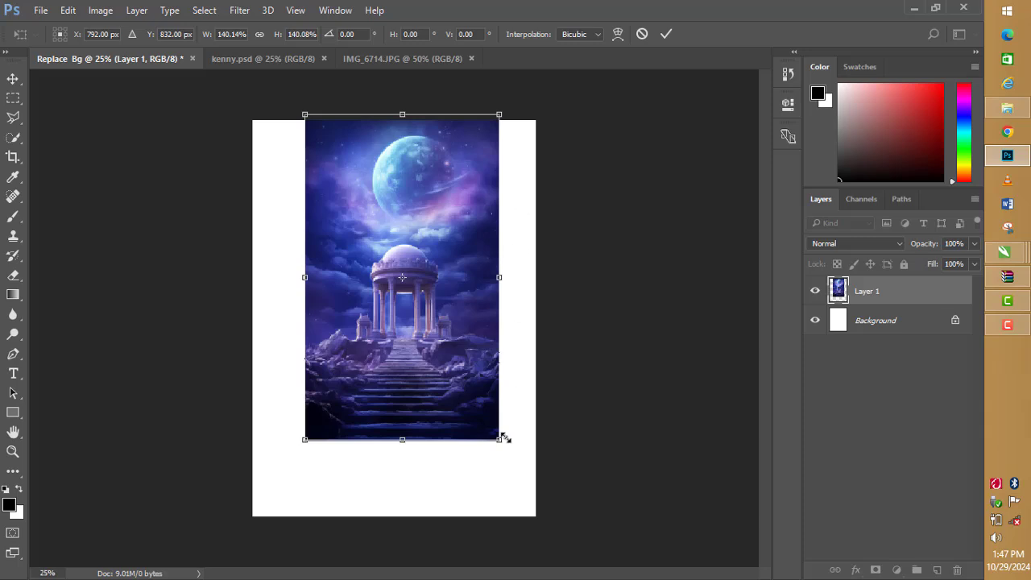
drag(500, 439, 559, 542)
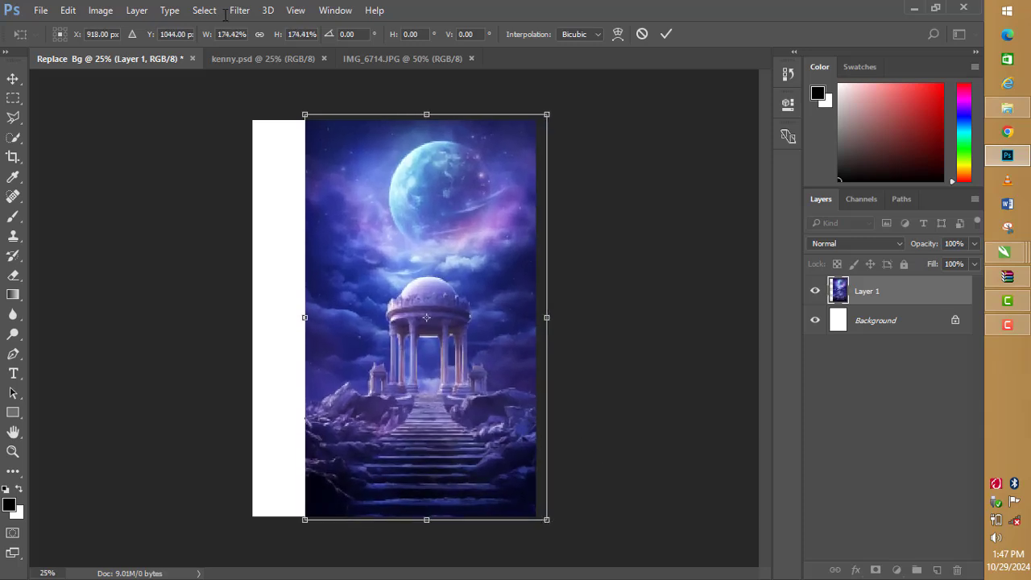
drag(304, 115, 267, 52)
drag(339, 209, 314, 228)
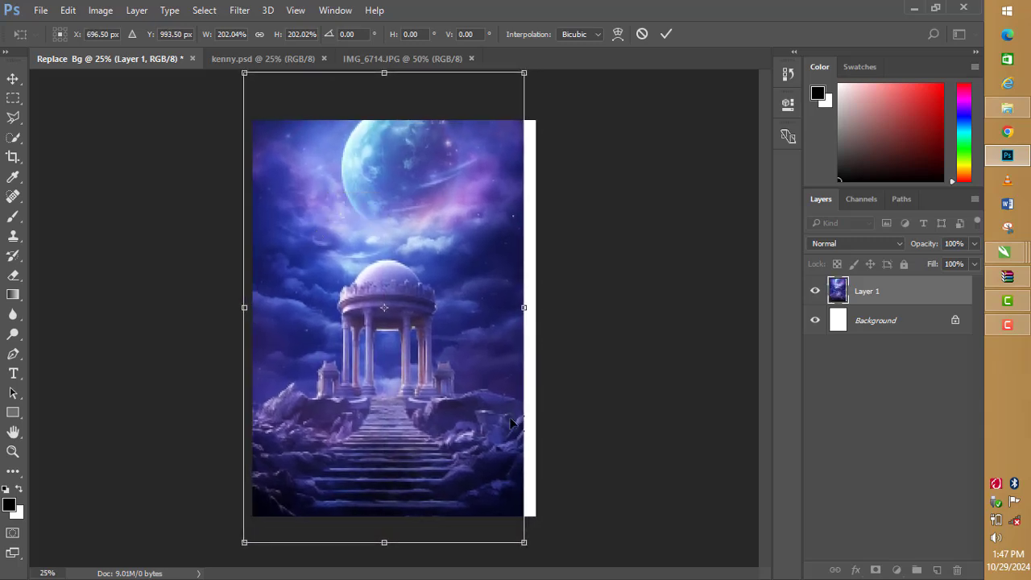
drag(524, 542, 538, 567)
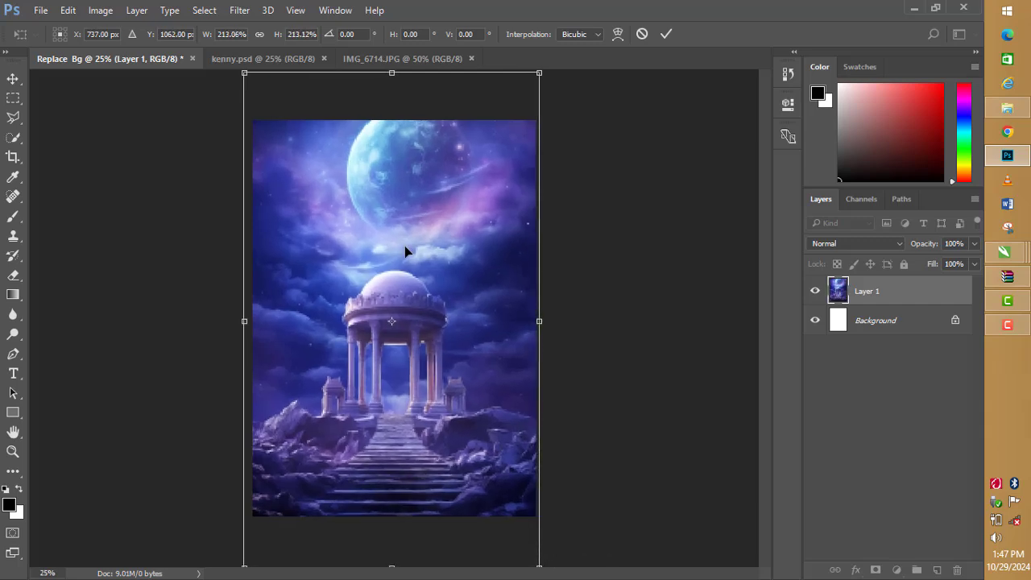
drag(405, 246, 405, 253)
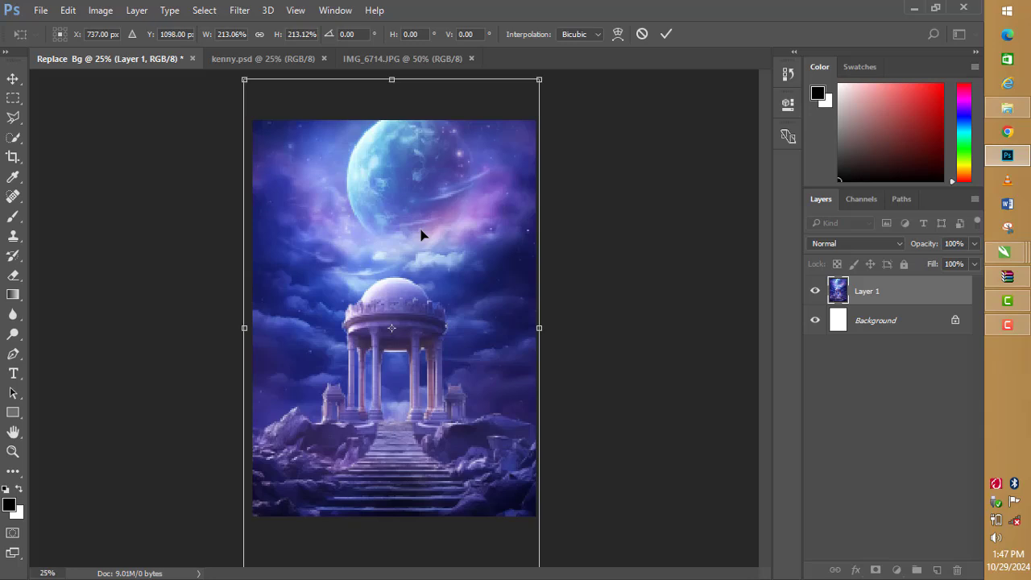
click(666, 35)
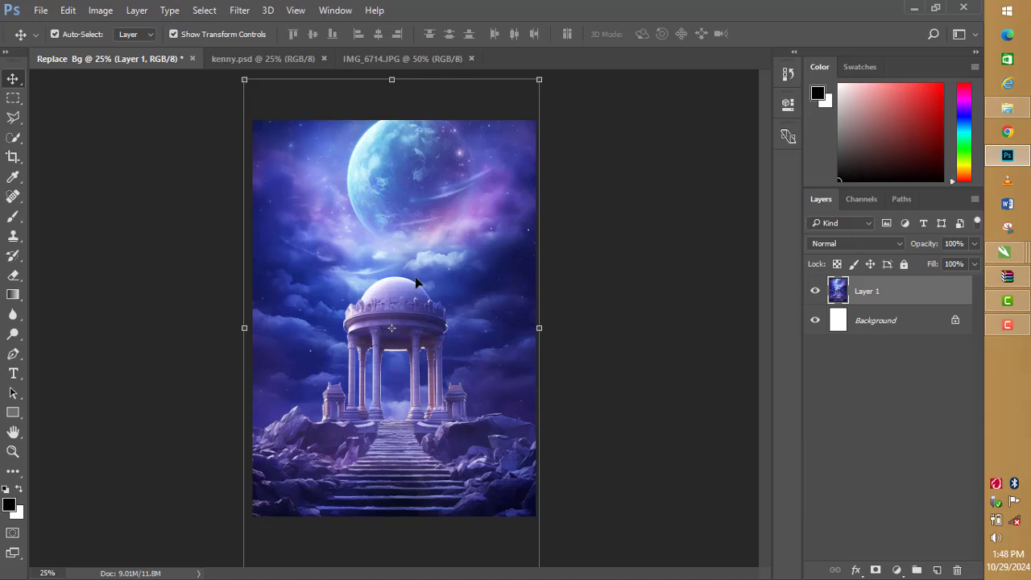
Apply a Gaussian Blur with a radius of 40.1 pixels to the temple background on Layer 1.
click(233, 14)
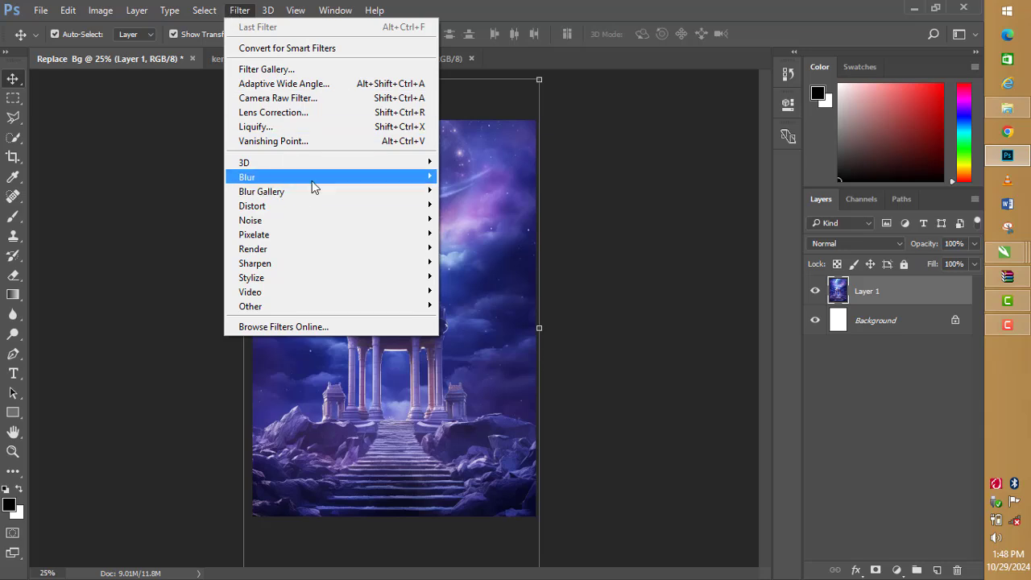
mouse_move(314, 187)
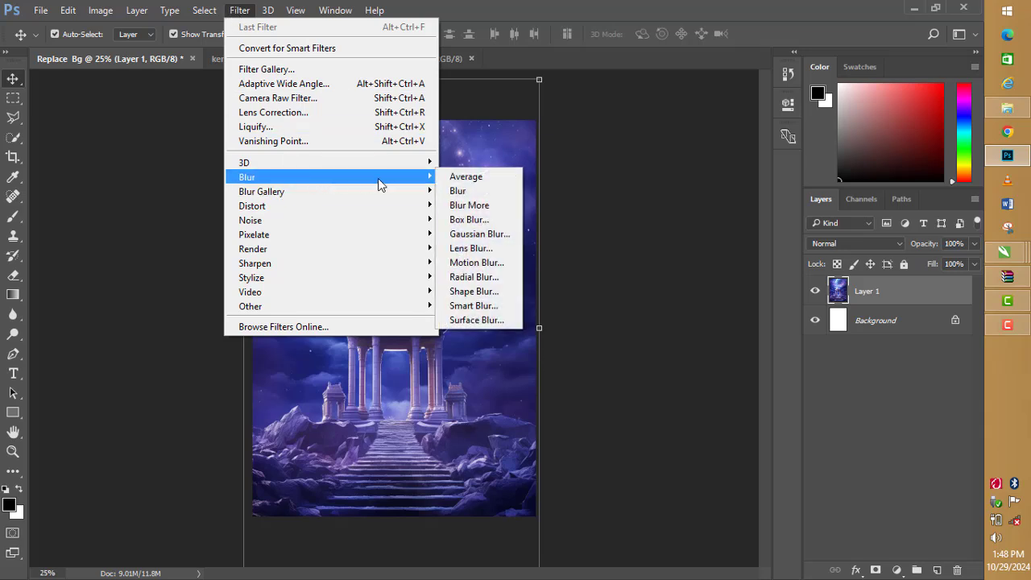
click(484, 236)
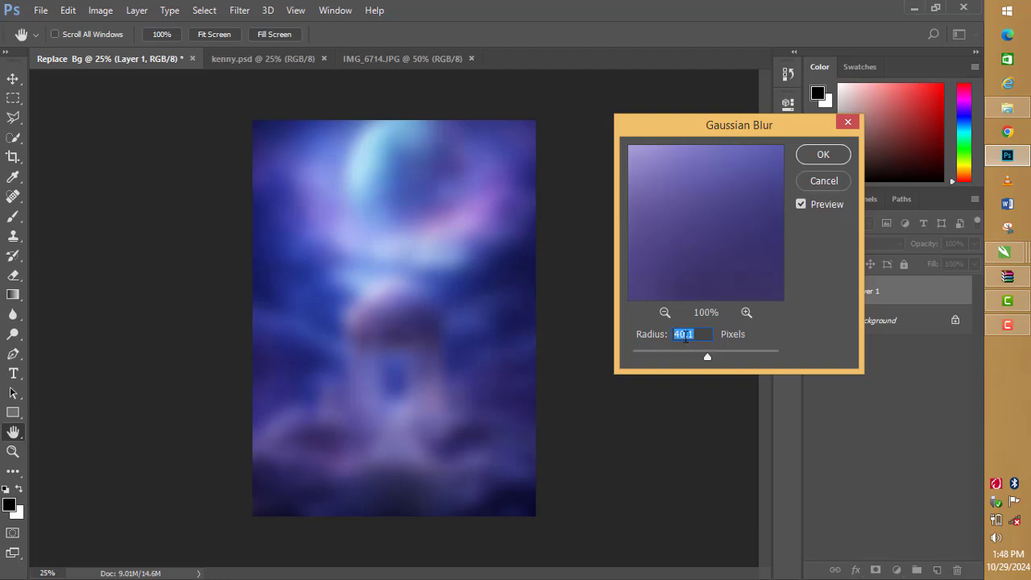
click(821, 158)
key(v)
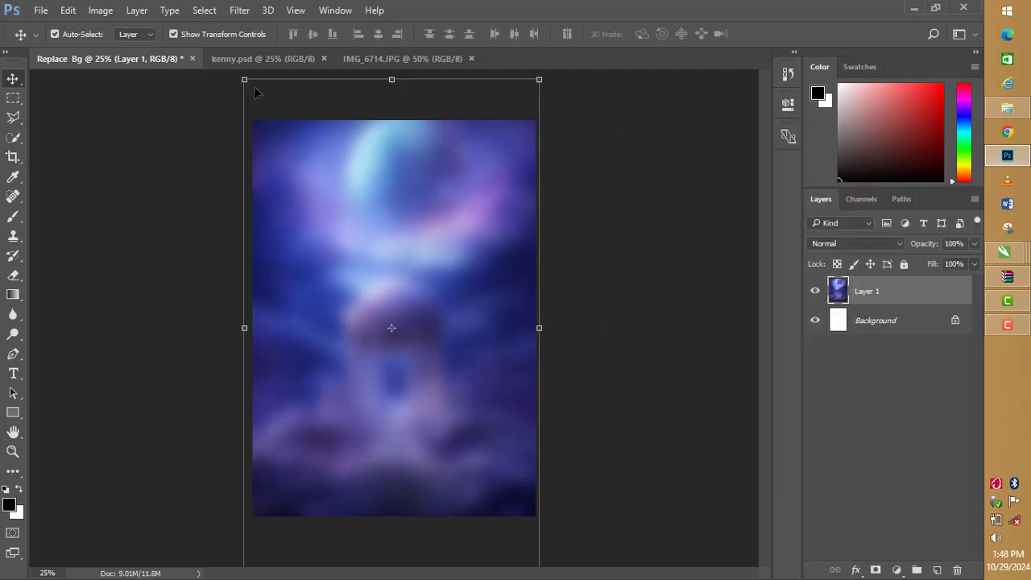
Switch to kenny.psd and examine the skin of the woman's neck and face up close at 300% magnification.
click(246, 58)
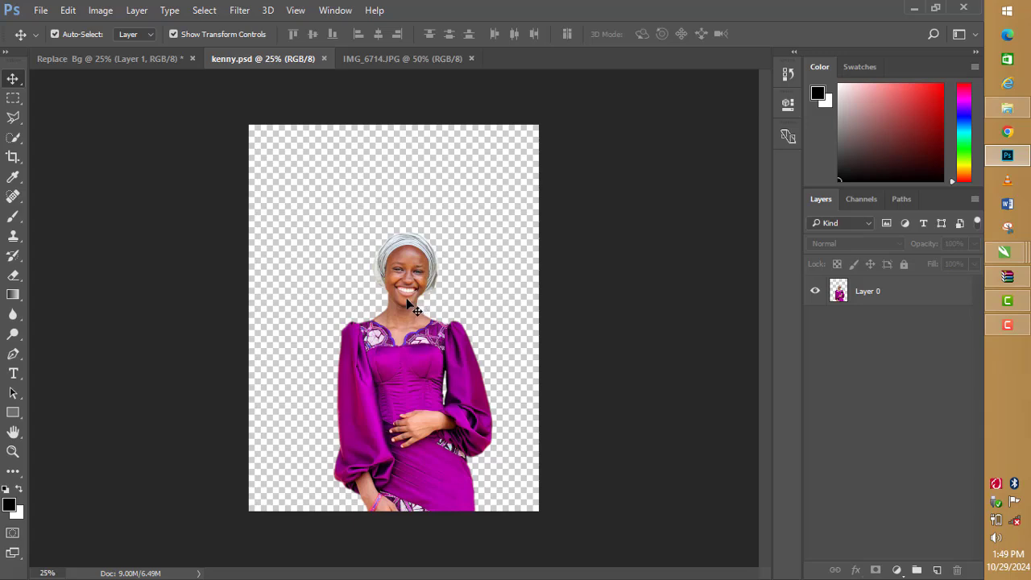
key(ctrl+equal)
key(ctrl+equal)
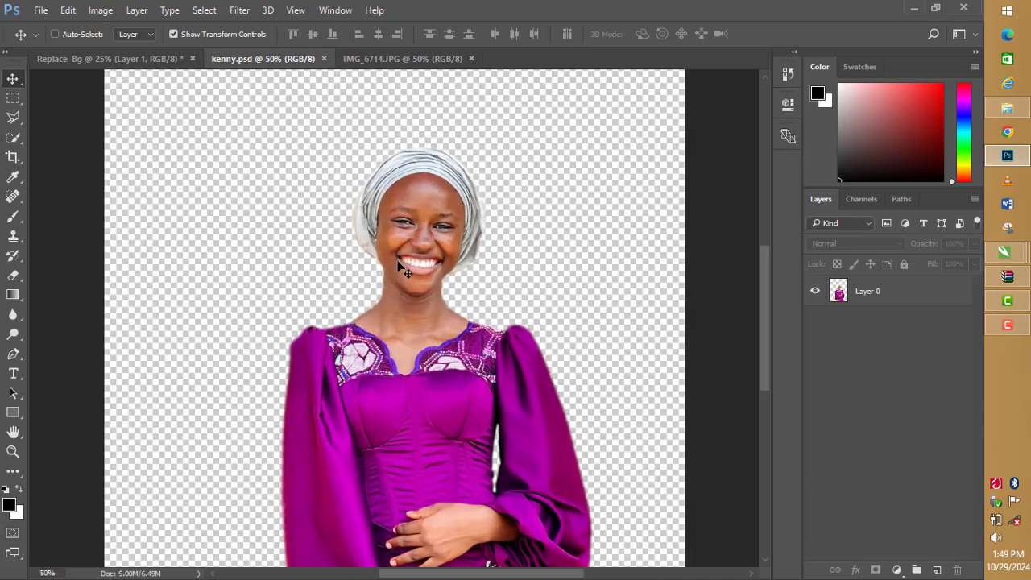
key(ctrl+equal)
key(ctrl+equal)
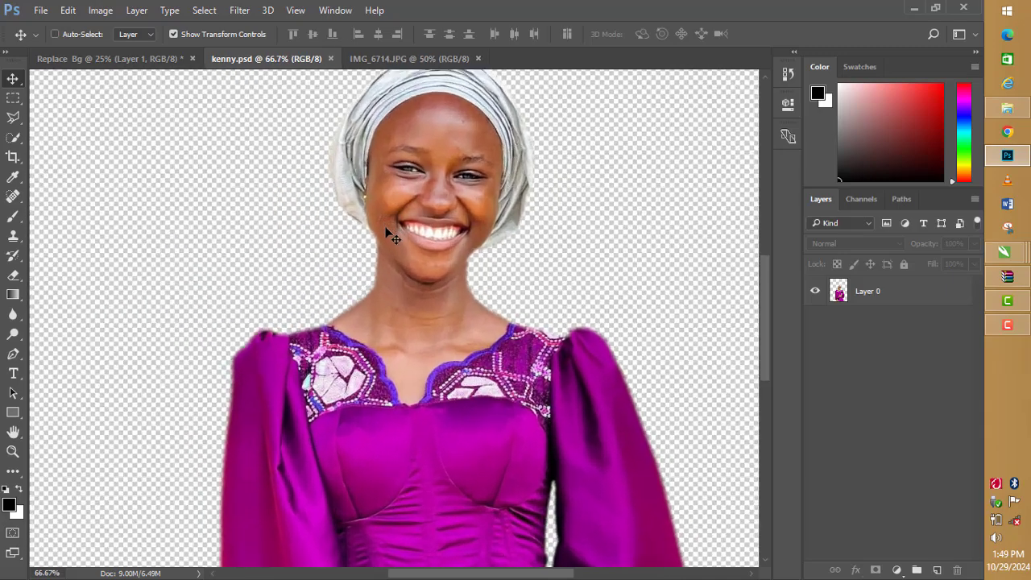
key(ctrl+equal)
key(ctrl+equal)
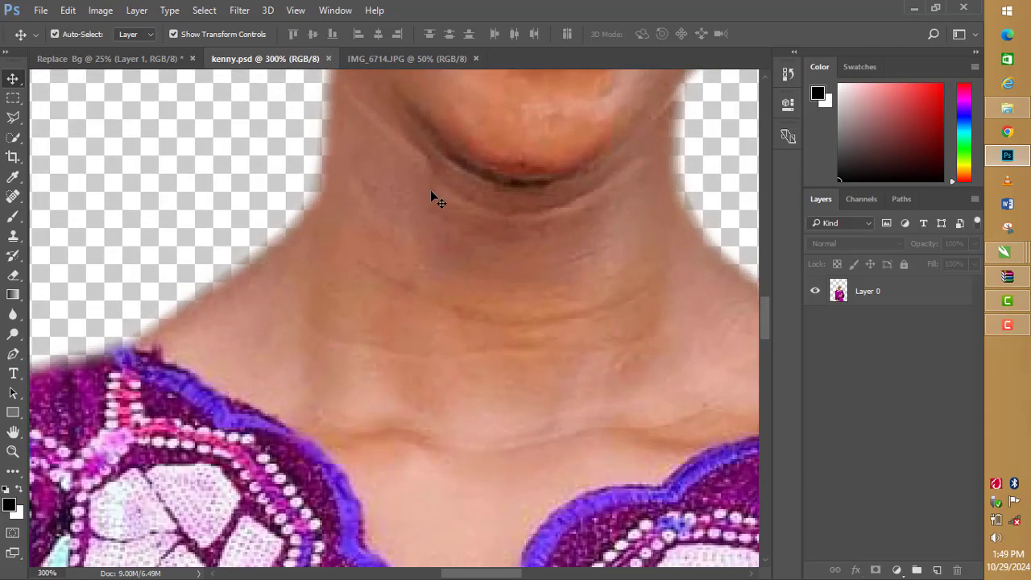
drag(428, 202, 419, 467)
drag(376, 196, 335, 325)
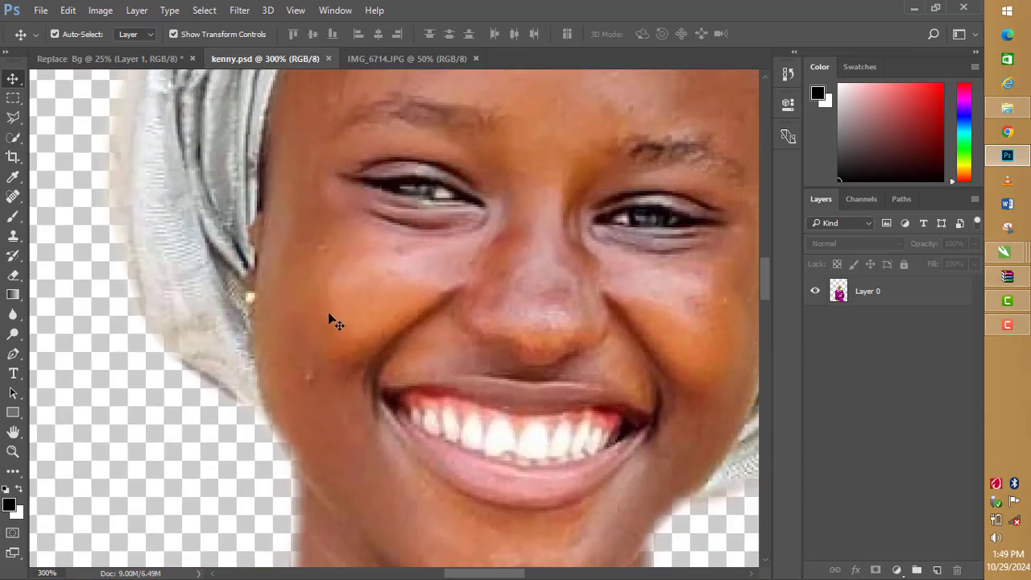
click(14, 236)
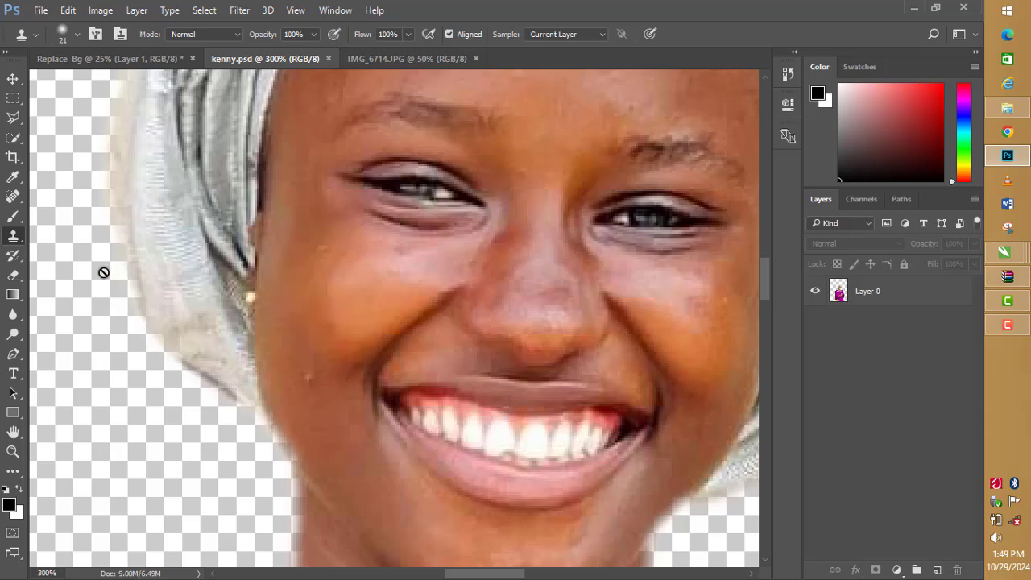
right_click(14, 239)
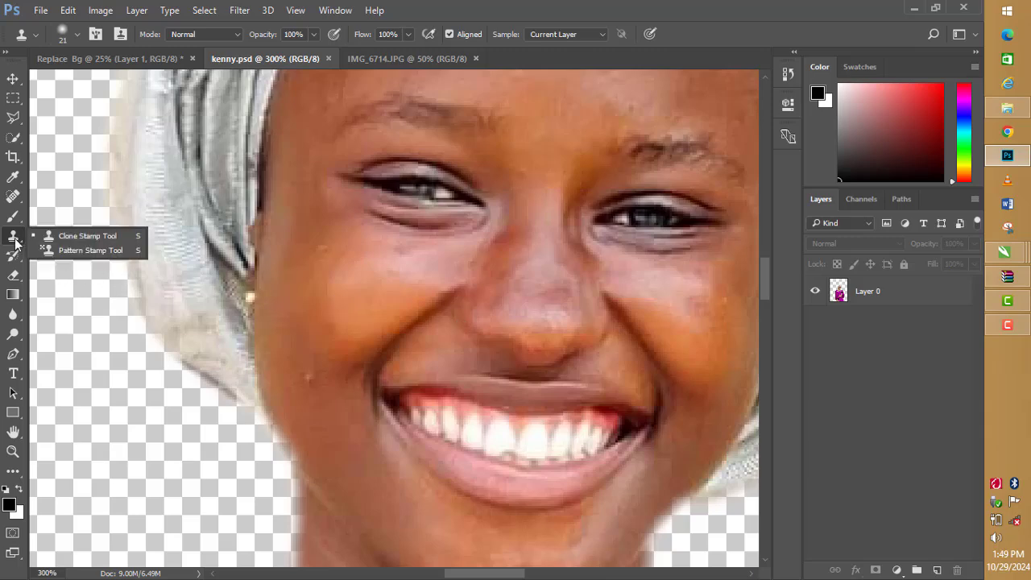
click(19, 196)
right_click(19, 197)
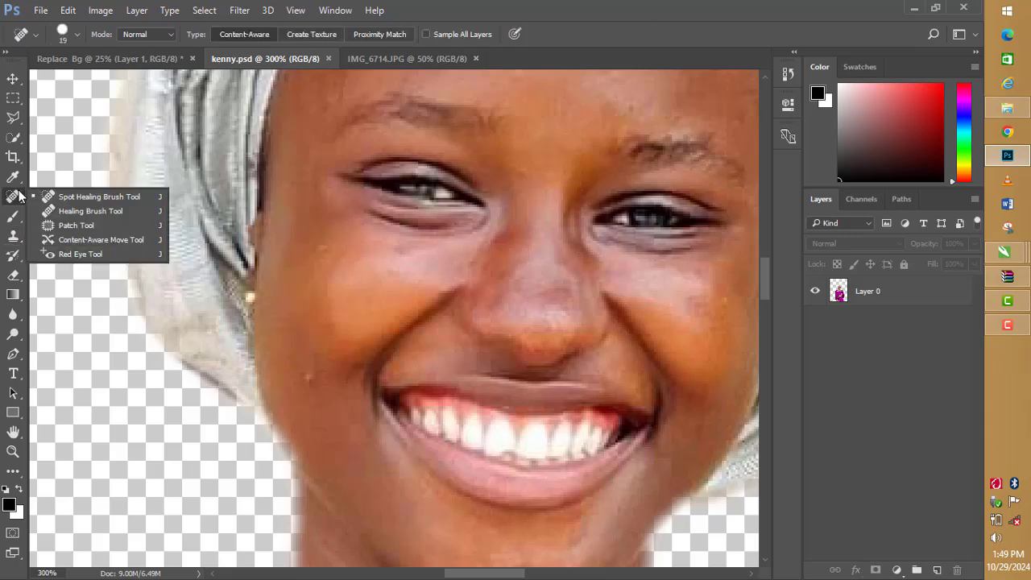
click(101, 197)
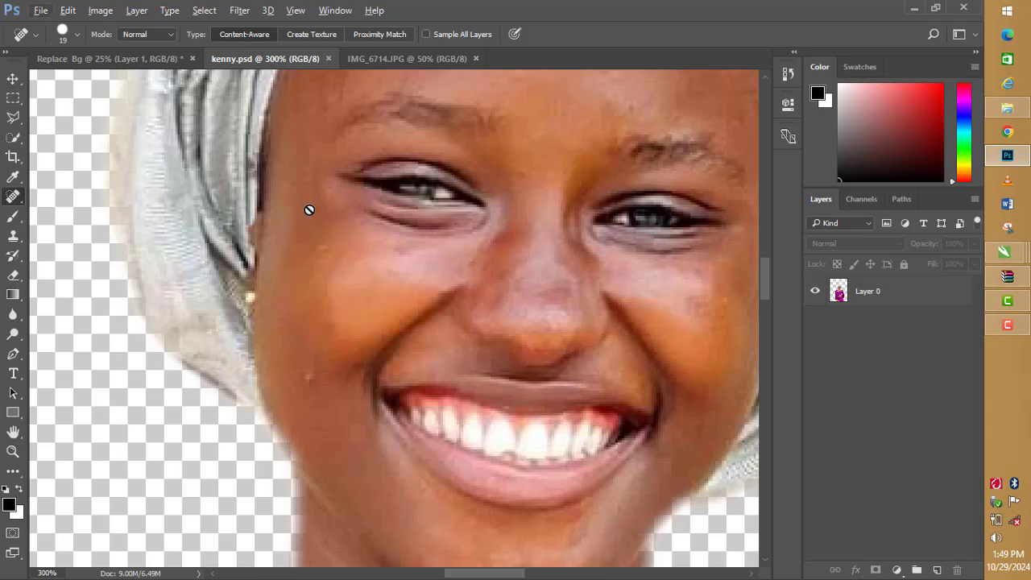
click(12, 80)
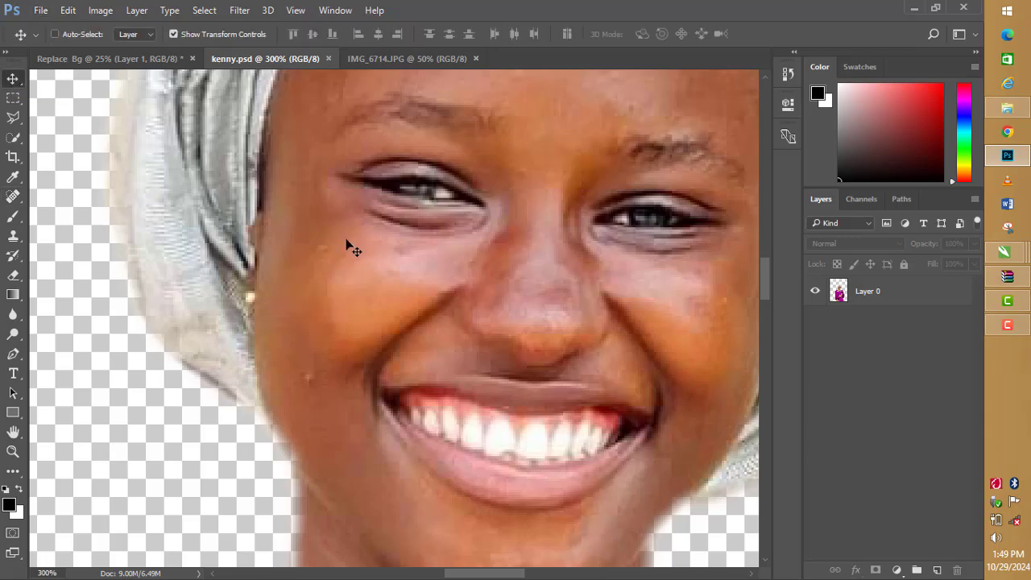
Check the cut-out portrait in kenny.psd at several magnifications, from the face to the whole figure.
key(ctrl+minus)
key(ctrl+minus)
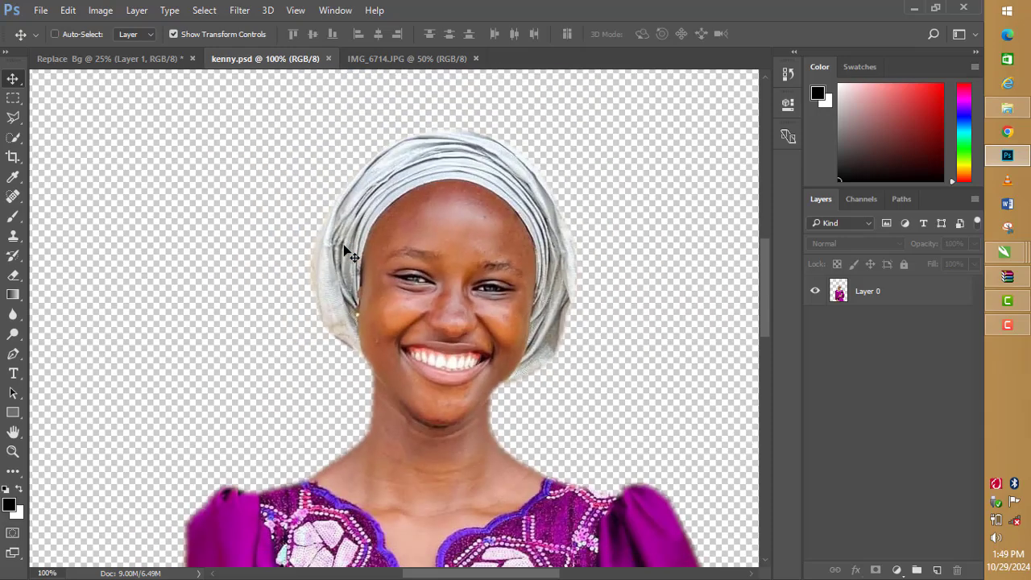
key(ctrl+plus)
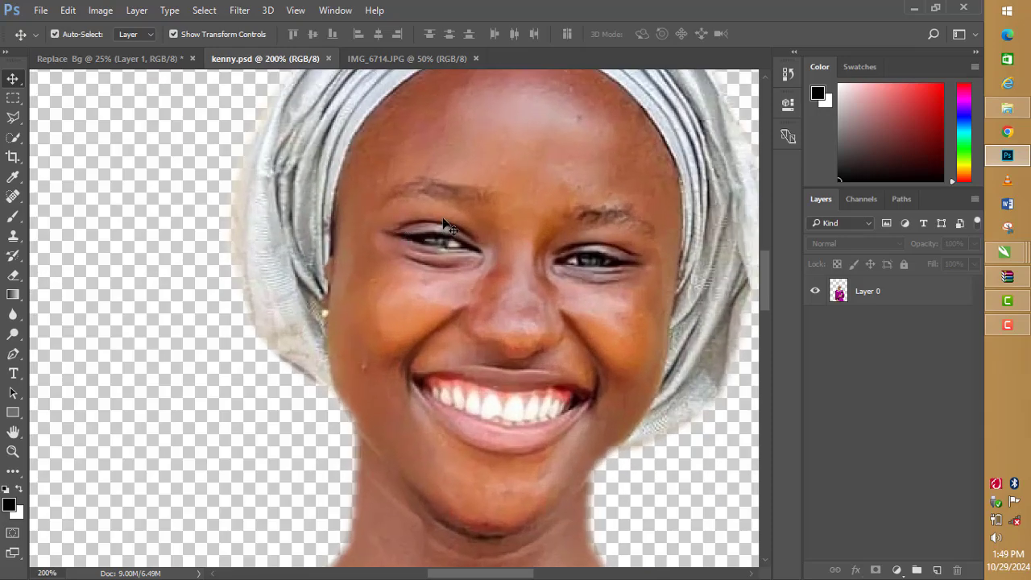
key(ctrl+minus)
key(ctrl+minus)
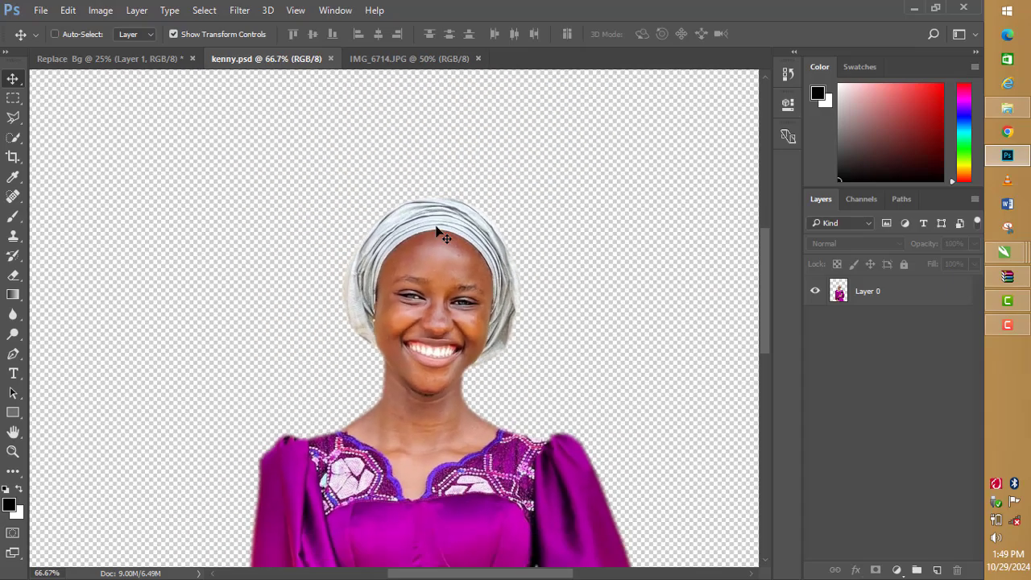
key(ctrl+minus)
key(ctrl+minus)
key(ctrl+minus)
key(ctrl+minus)
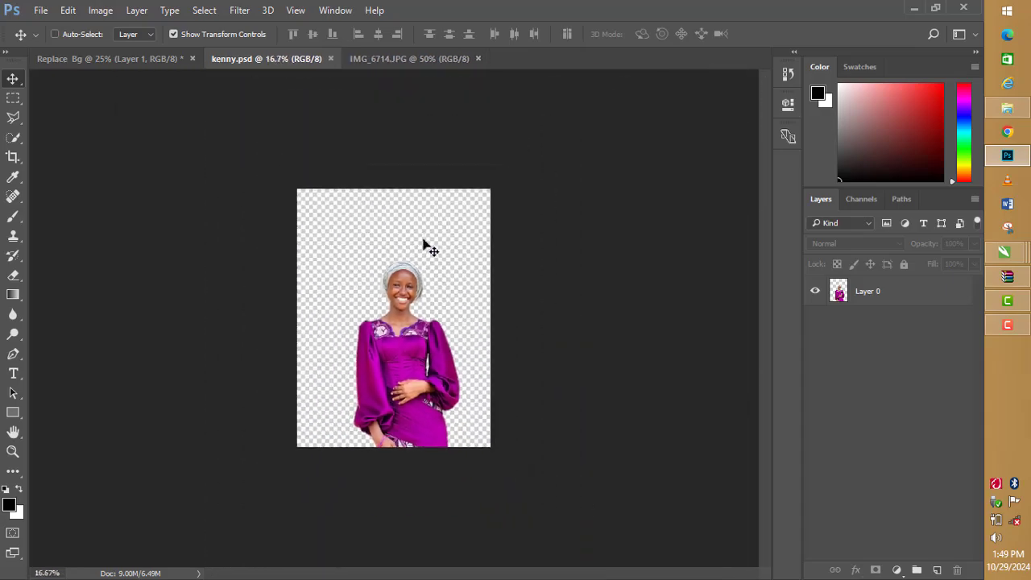
Bring the cut-out portrait from kenny.psd into the Replace Bg document, placing it over the lower middle of the blurred background.
key(ctrl+plus)
key(ctrl+plus)
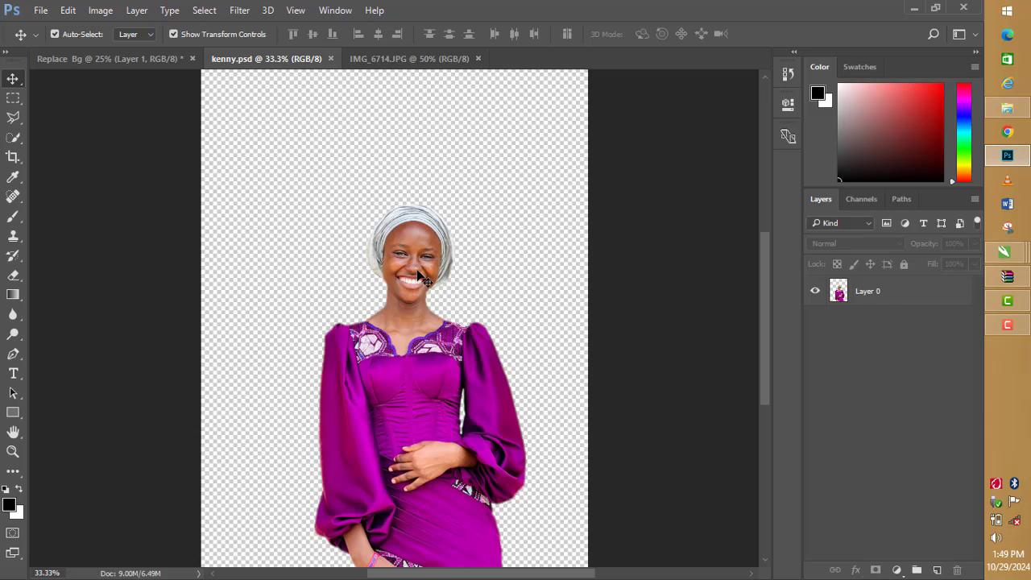
drag(425, 278, 198, 127)
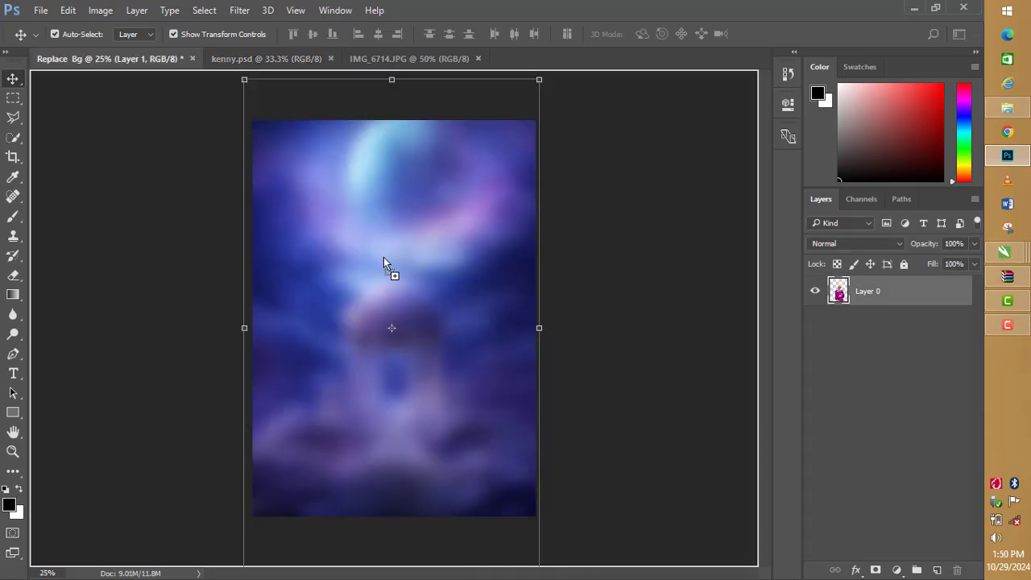
drag(404, 339, 404, 344)
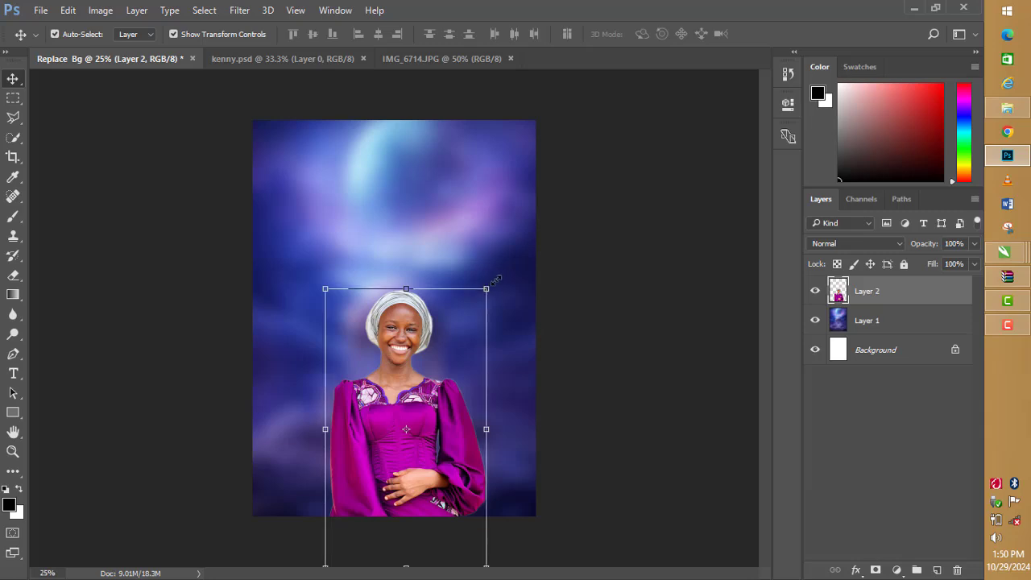
Scale the portrait on Layer 2 proportionally to about 128.7% and centre it horizontally, with its lower part extending past the canvas bottom.
drag(487, 286, 520, 231)
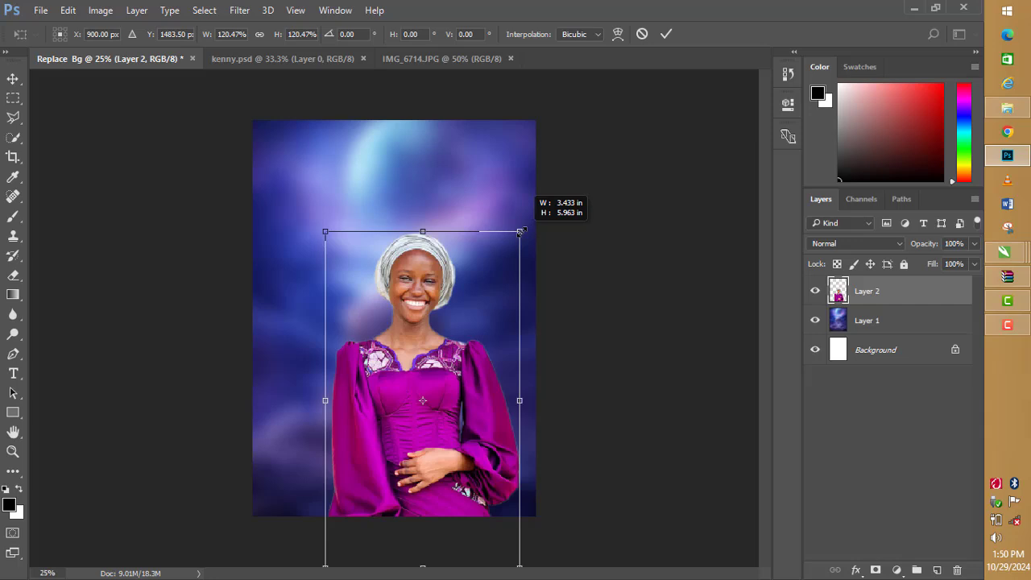
drag(521, 231, 533, 208)
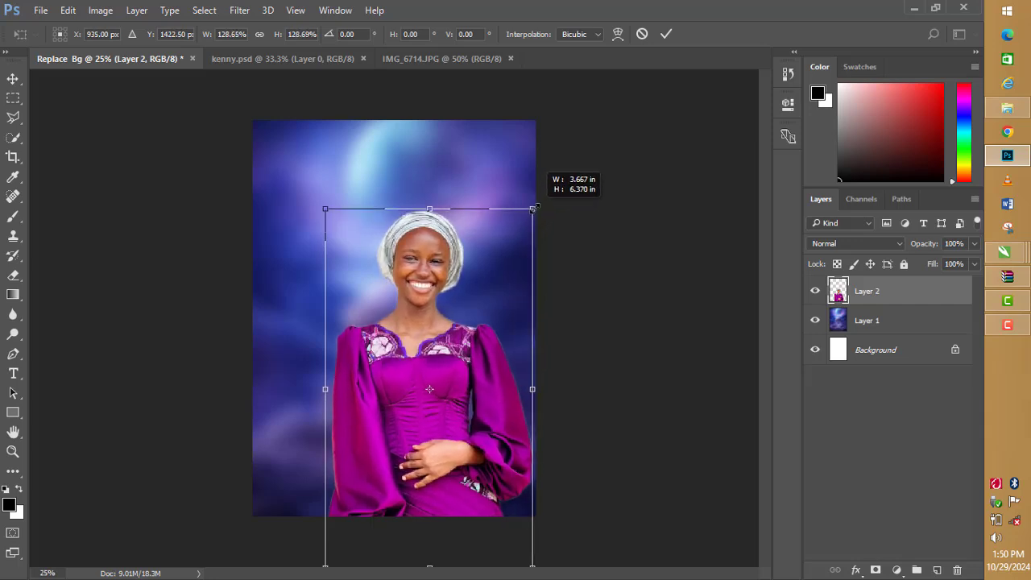
drag(435, 347, 398, 363)
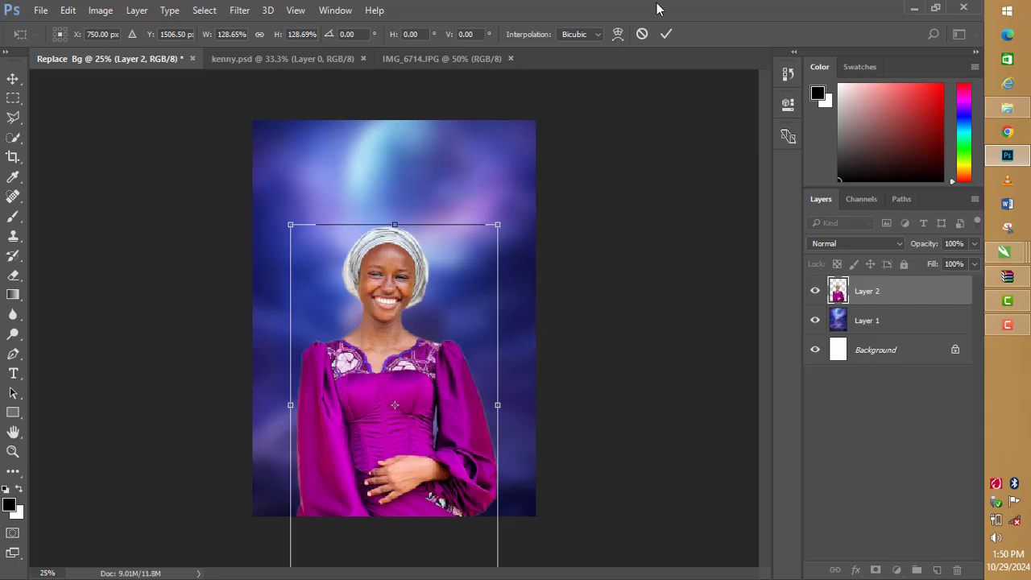
click(667, 34)
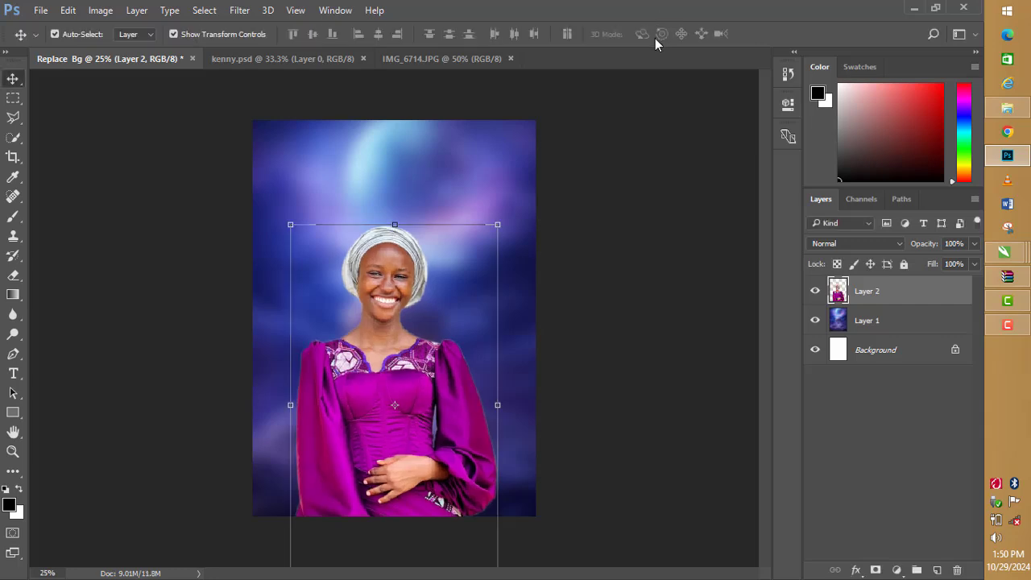
Move the portrait on Layer 2 slightly lower over the blurred background.
click(469, 163)
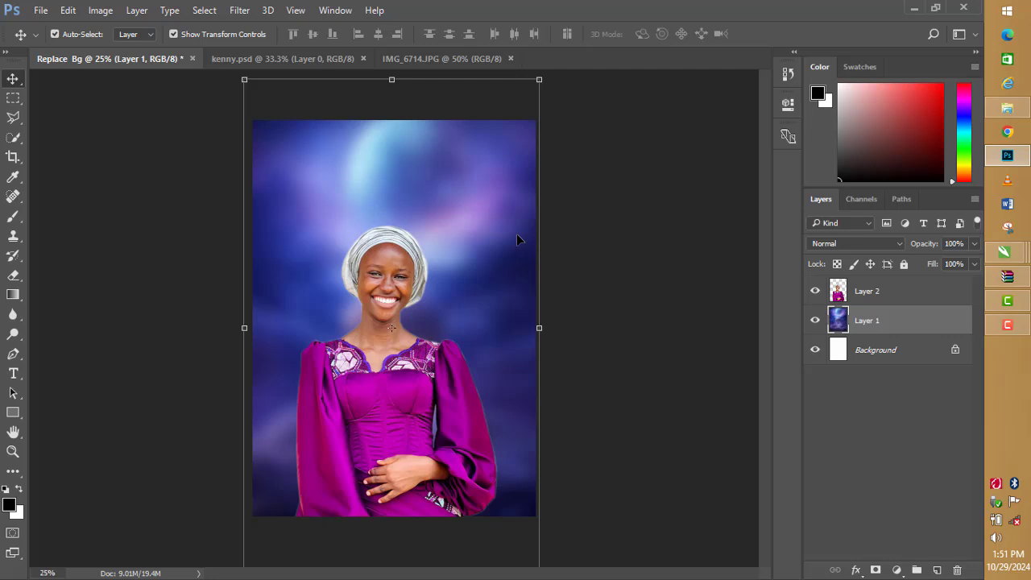
click(602, 259)
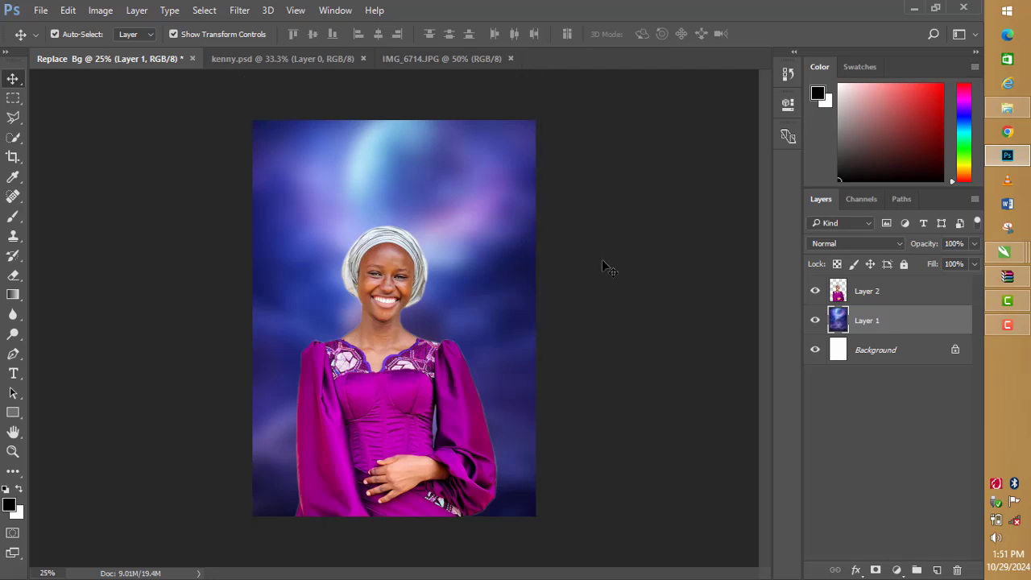
drag(395, 298, 393, 309)
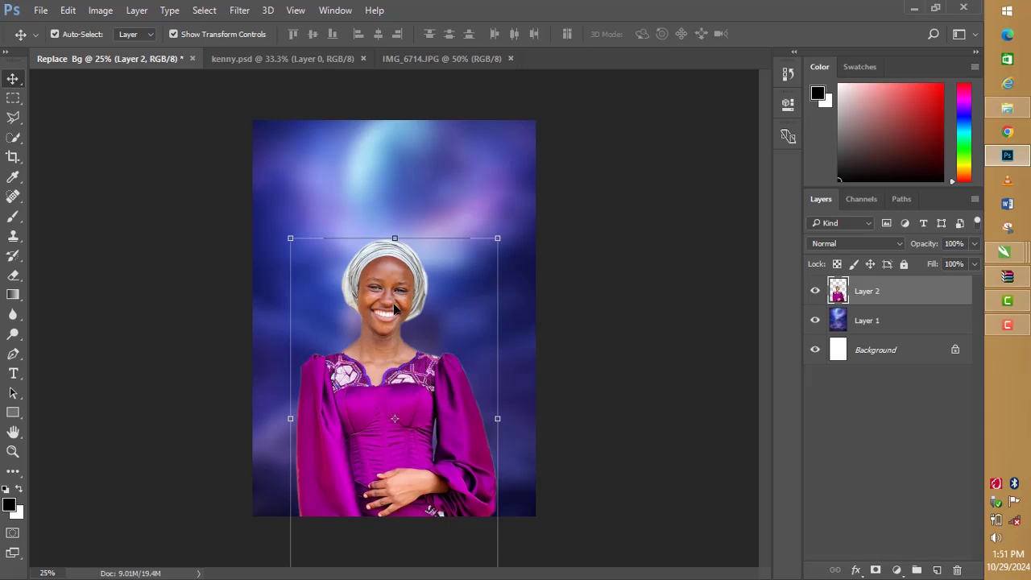
Add the text HAPPY in black 12 pt type on the blurred background, above and beside the portrait's head.
click(15, 376)
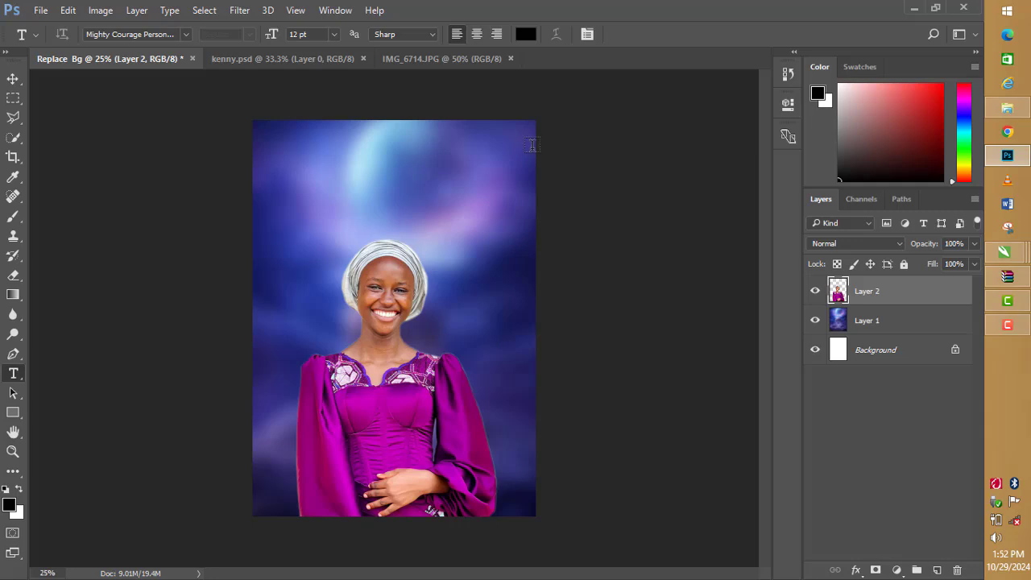
click(320, 178)
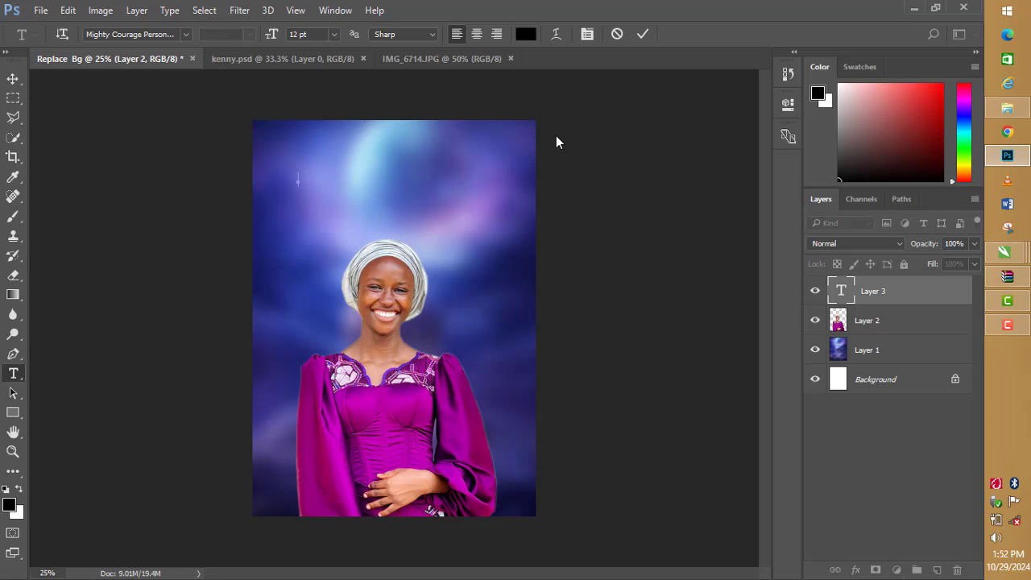
text(H)
key(BackSpace)
text(HAPPY)
click(643, 33)
Scale the HAPPY text proportionally to about 307% and centre it horizontally above the portrait's head.
click(13, 78)
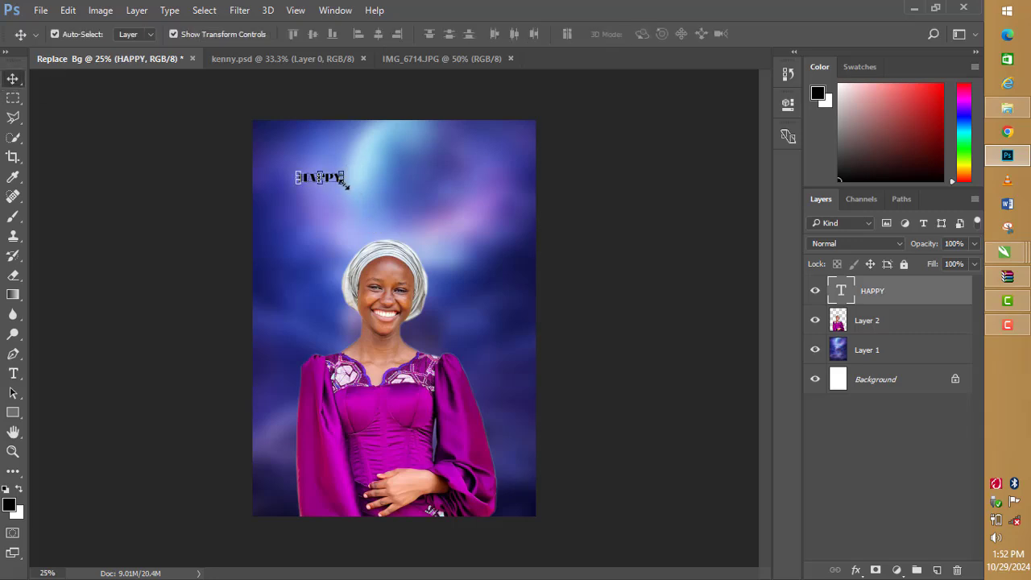
drag(346, 183, 430, 234)
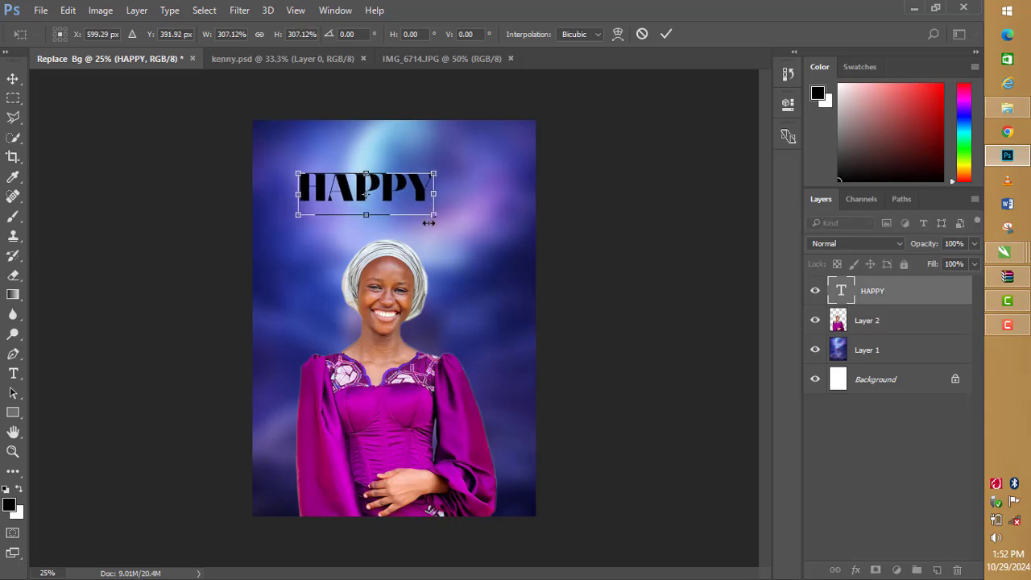
click(666, 40)
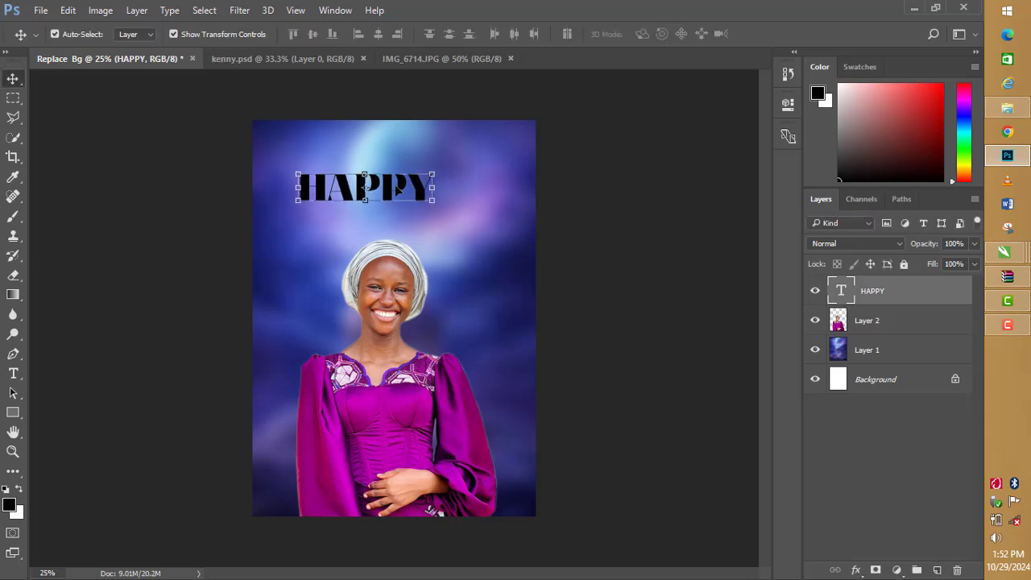
drag(400, 194, 433, 194)
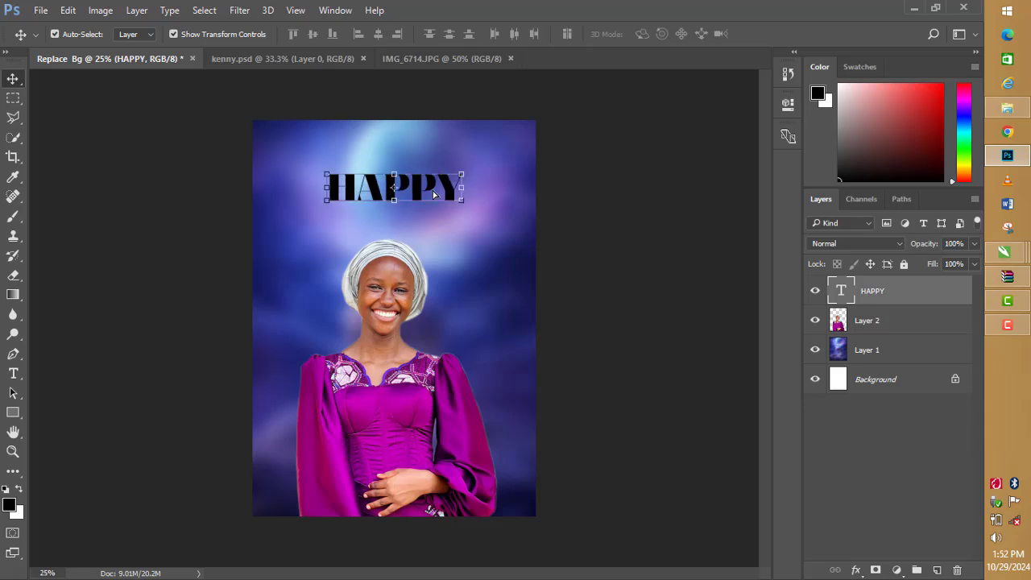
Try successive fonts on the HAPPY text and set it in BOREX.
click(14, 374)
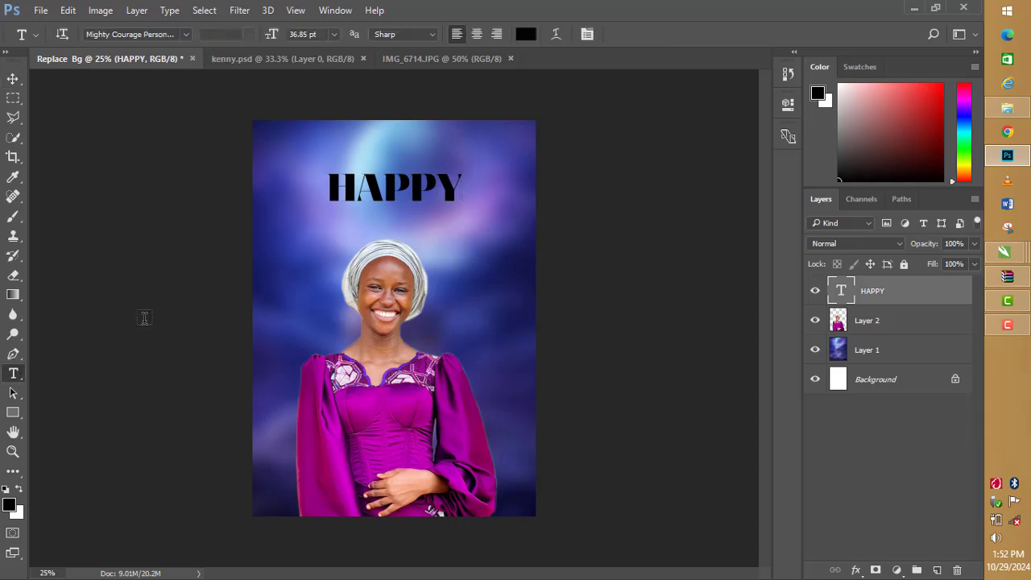
double_click(358, 190)
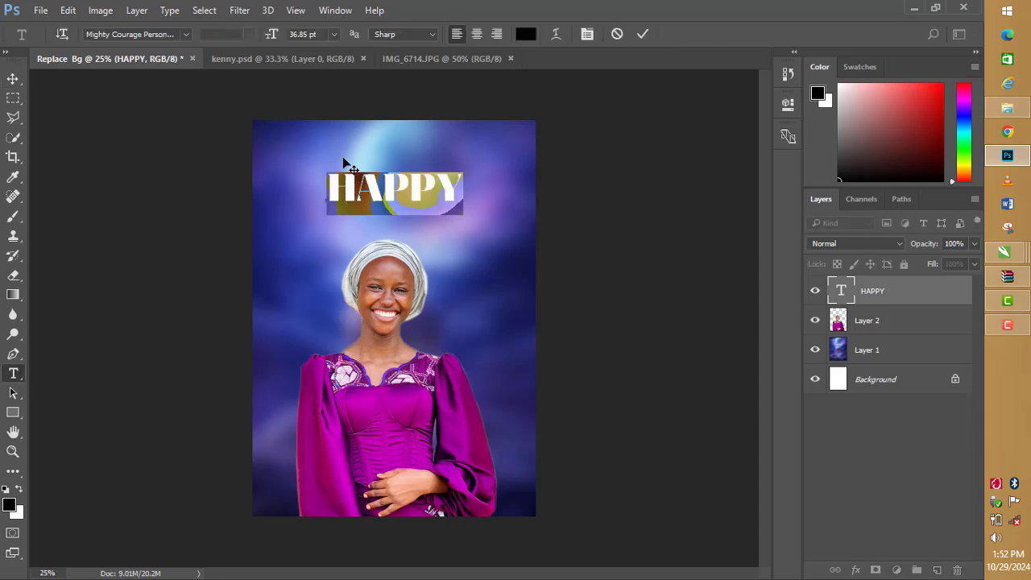
click(172, 34)
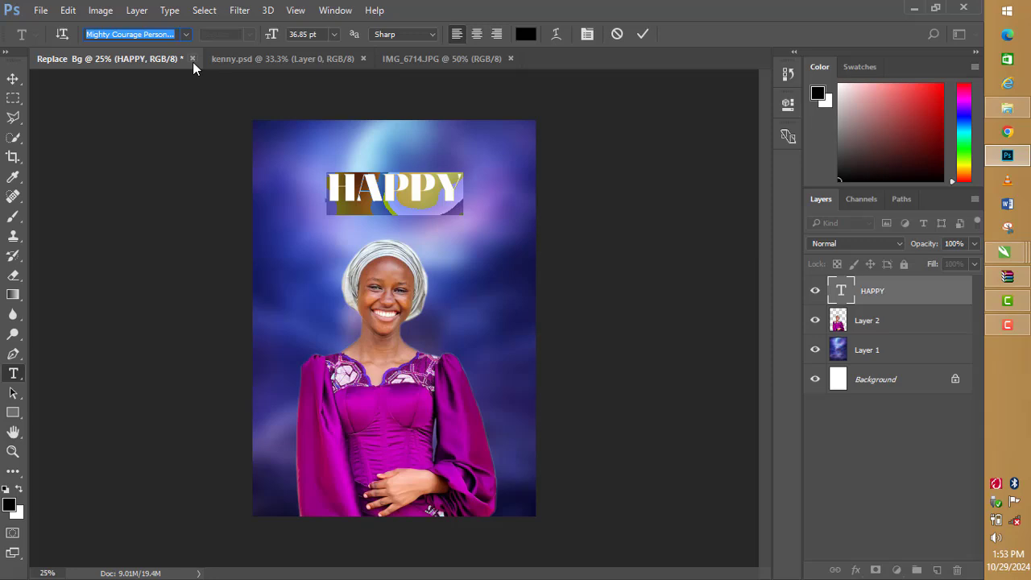
key(Down)
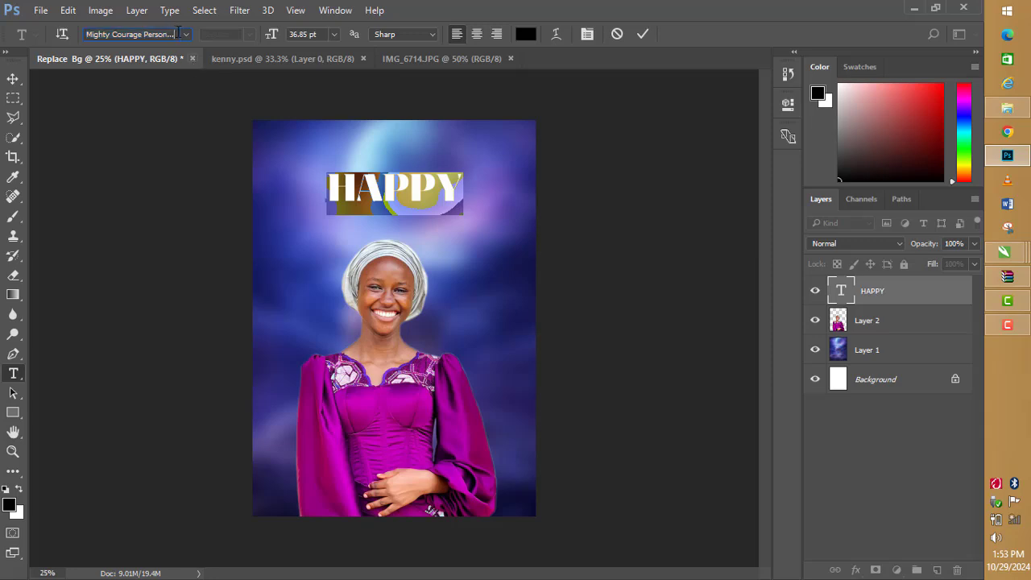
drag(176, 33, 82, 39)
key(Down)
key(Down)
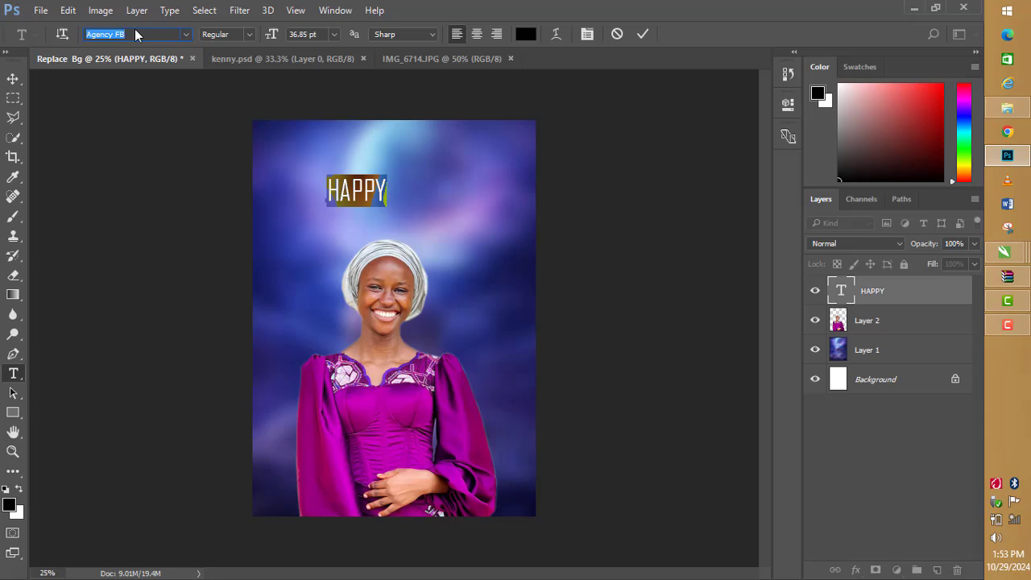
key(Down)
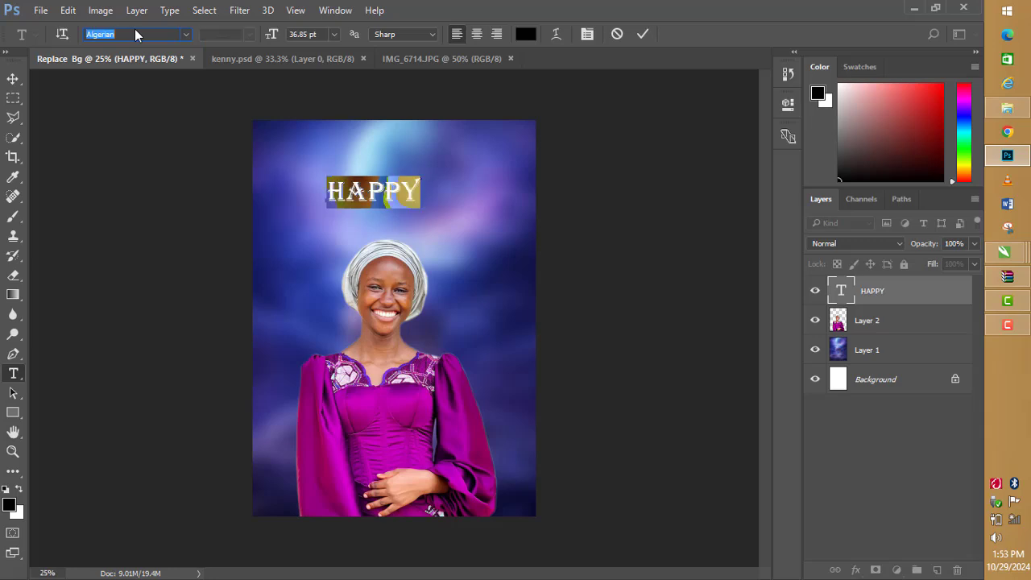
key(Down)
key(Down)
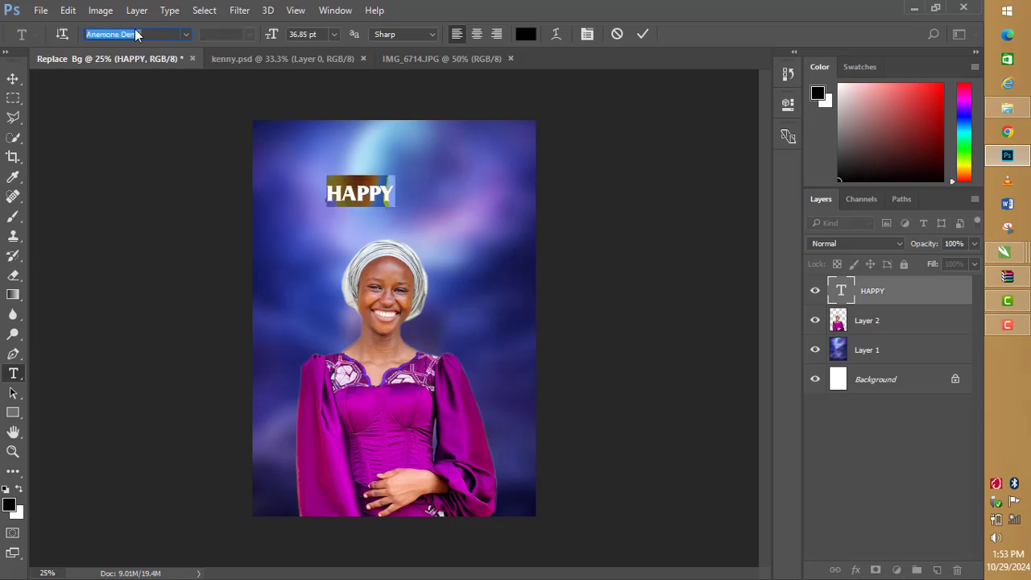
key(Down)
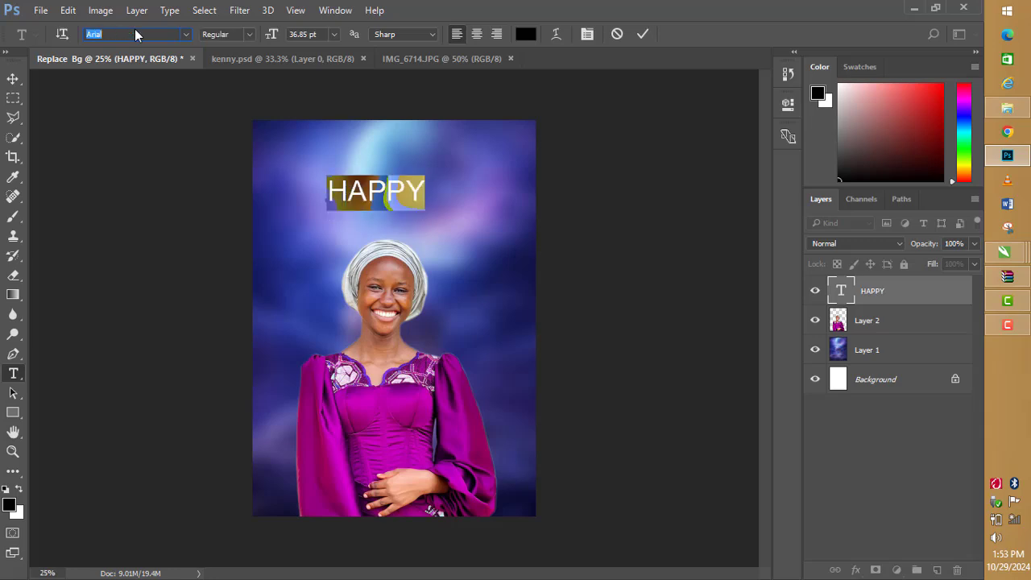
key(Down)
key(Down)
key(Down)
key(Down)
key(Down)
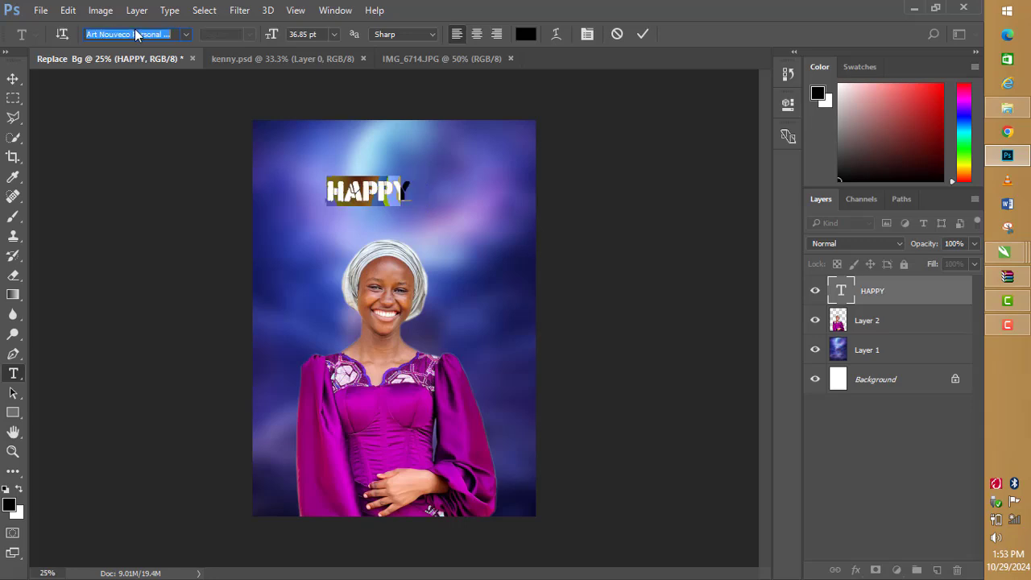
key(Down)
key(Down)
key(Down)
key(Down)
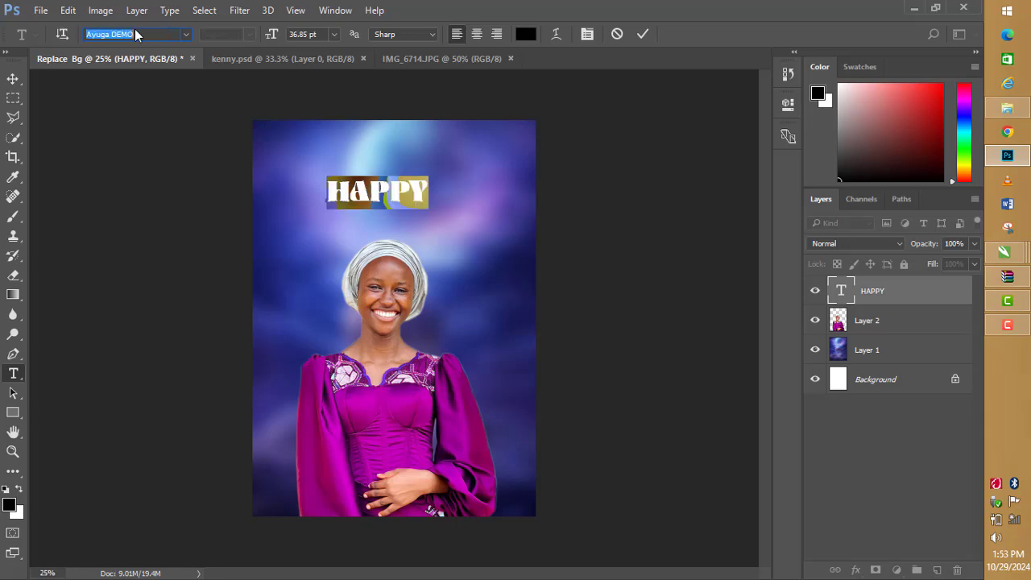
key(Down)
key(Down)
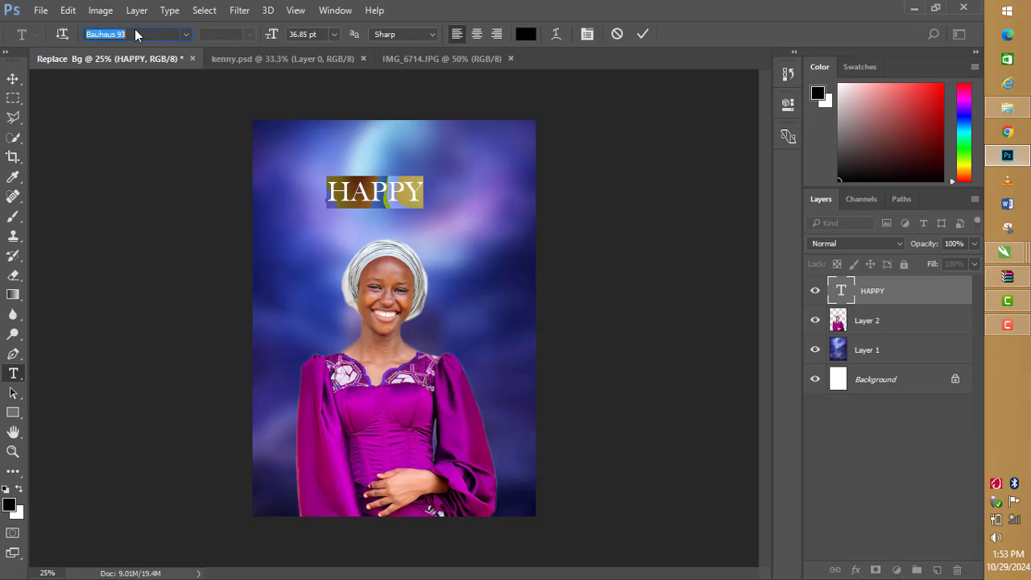
key(Down)
key(Down)
key(Down)
key(Down)
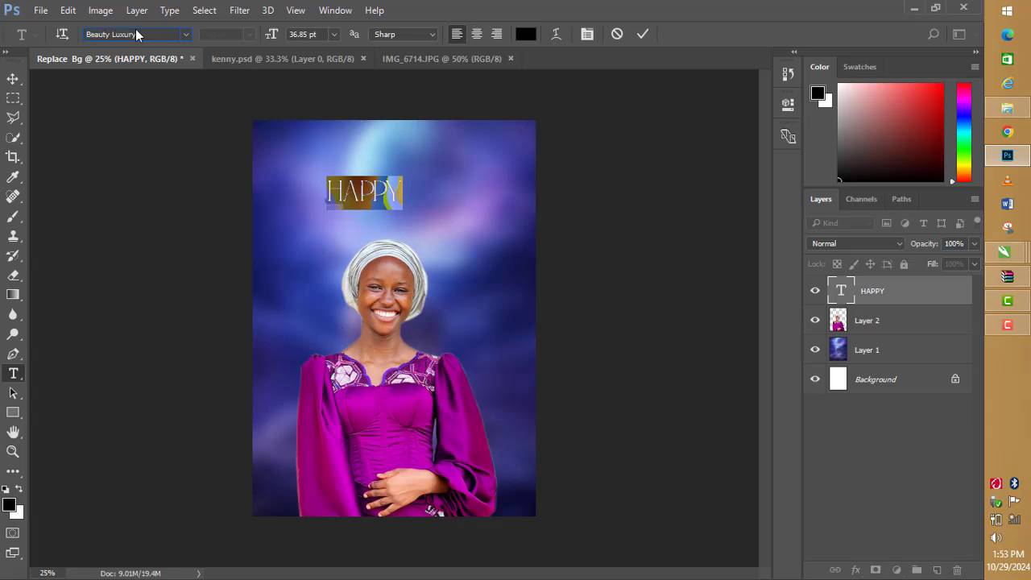
key(Down)
key(Down)
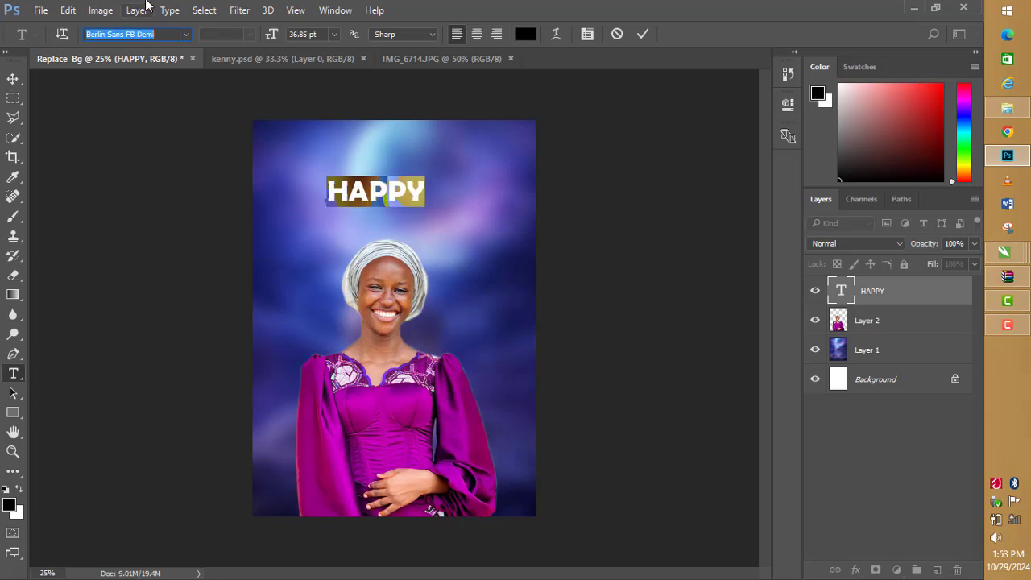
key(Down)
key(Down)
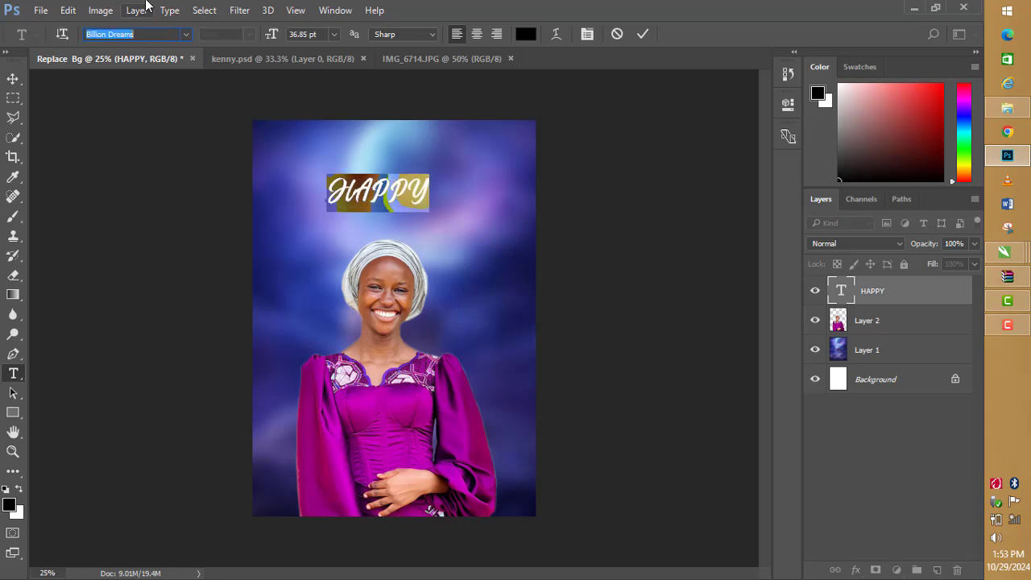
key(Down)
key(Down)
key(Down)
key(Down)
key(Down)
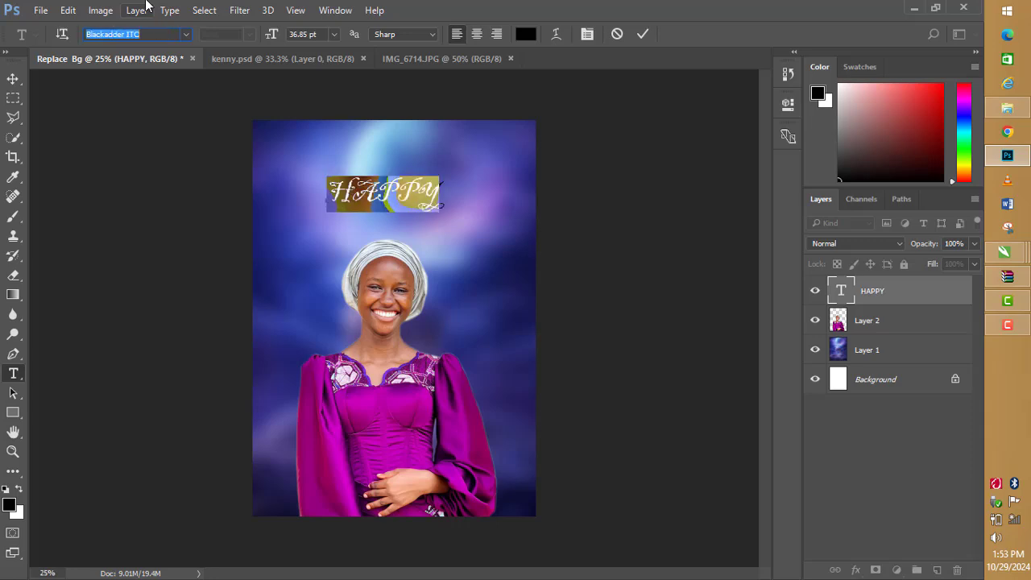
key(Down)
key(Down)
key(Down)
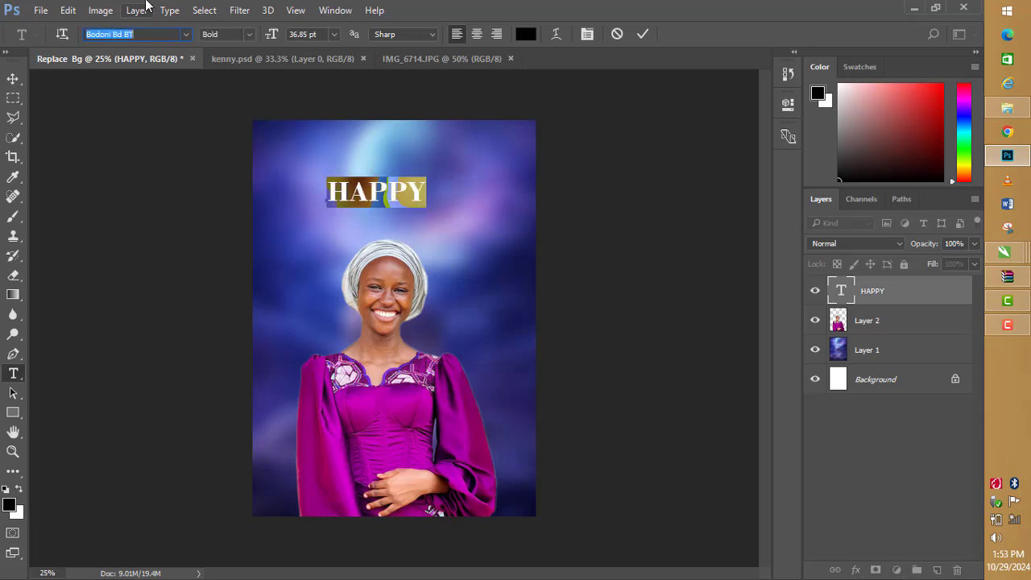
key(Down)
key(Down)
key(Down)
key(Down)
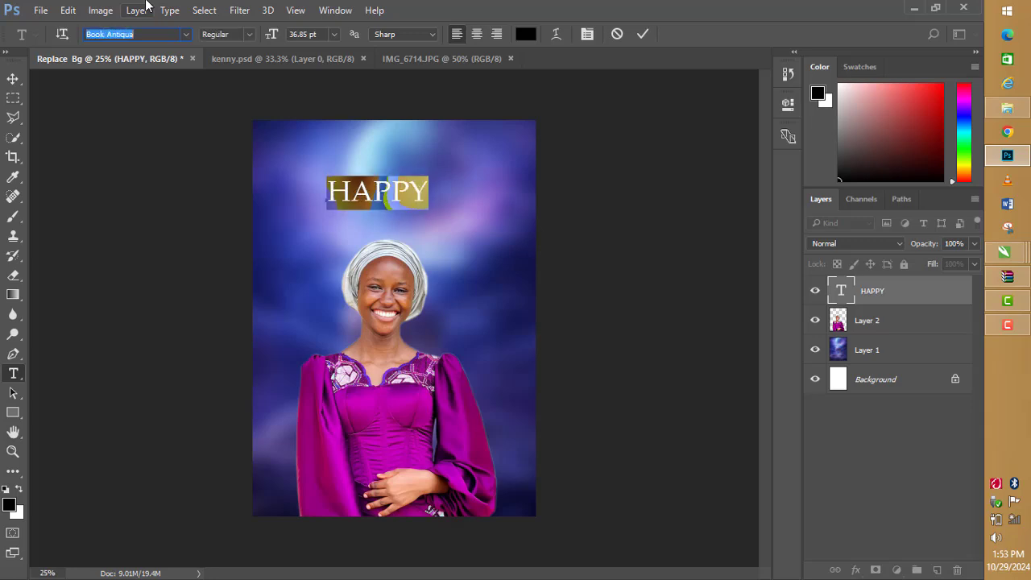
key(Down)
key(Down)
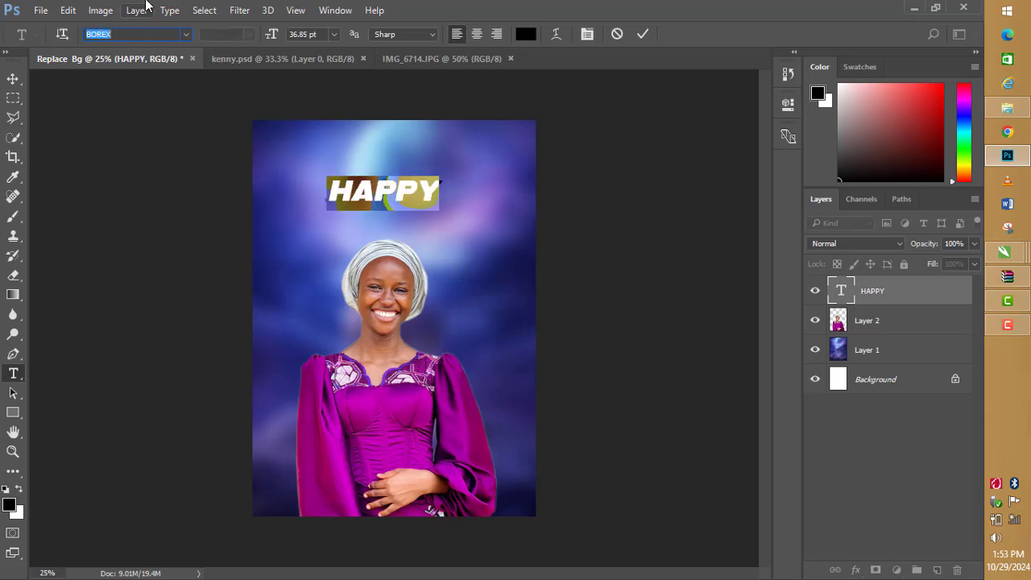
key(Down)
click(641, 35)
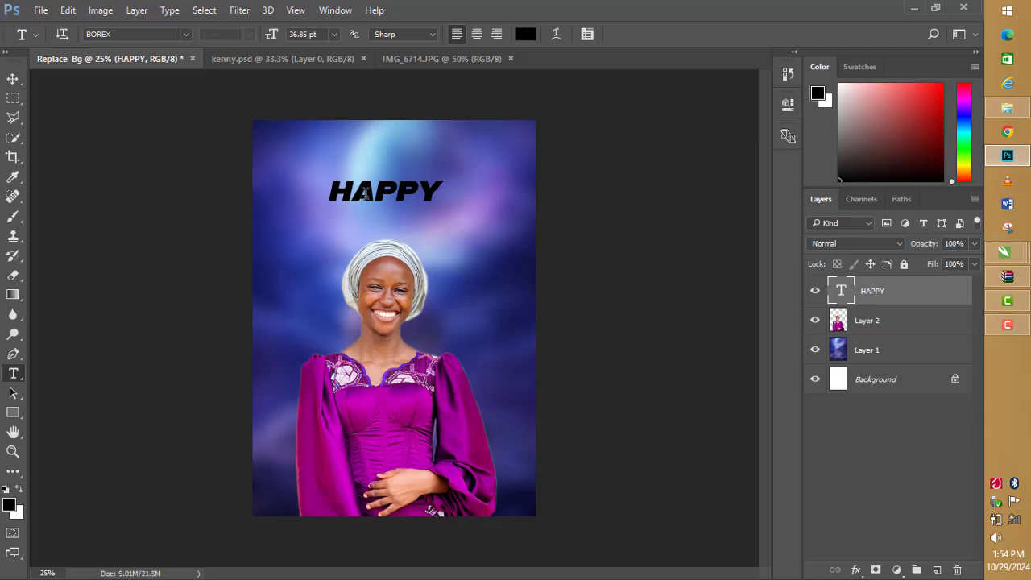
Set the colour of the whole HAPPY text to white (ffffff).
double_click(365, 191)
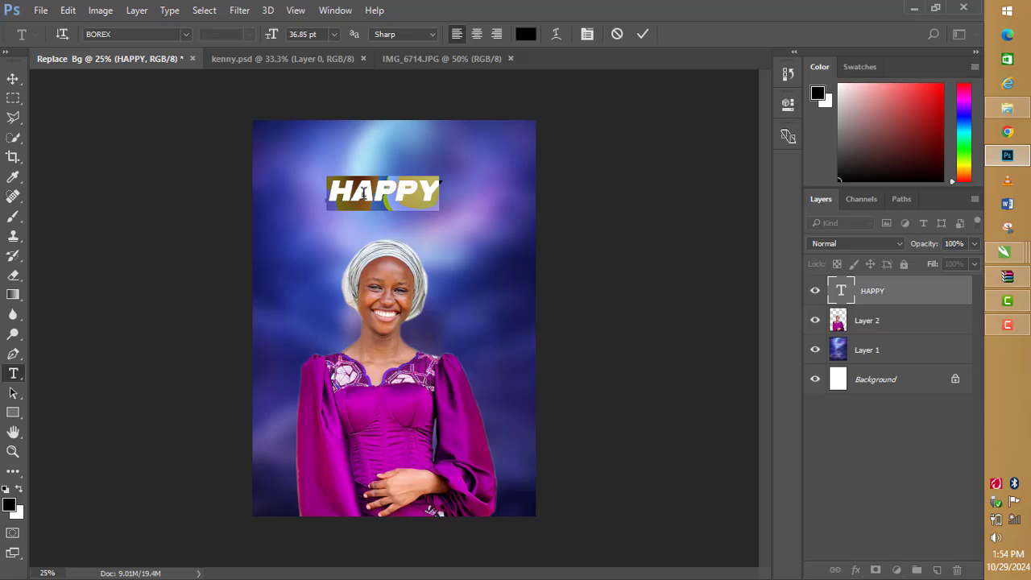
click(525, 34)
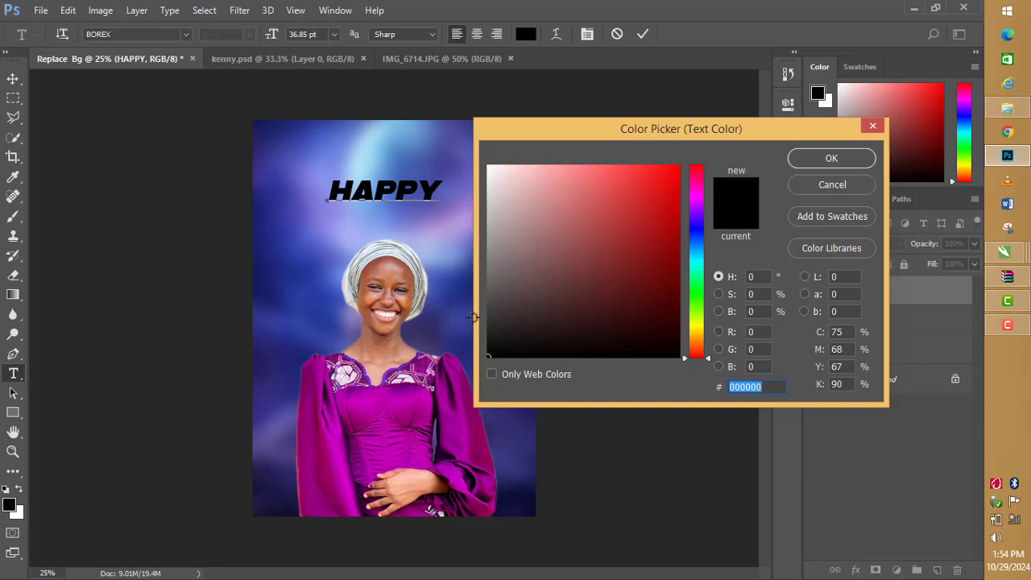
drag(490, 356, 480, 156)
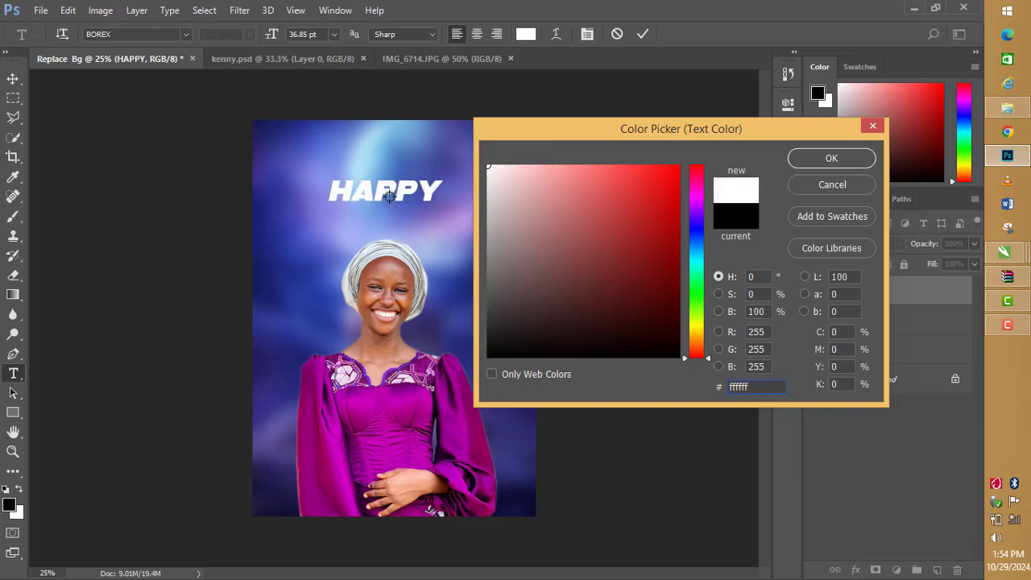
click(808, 160)
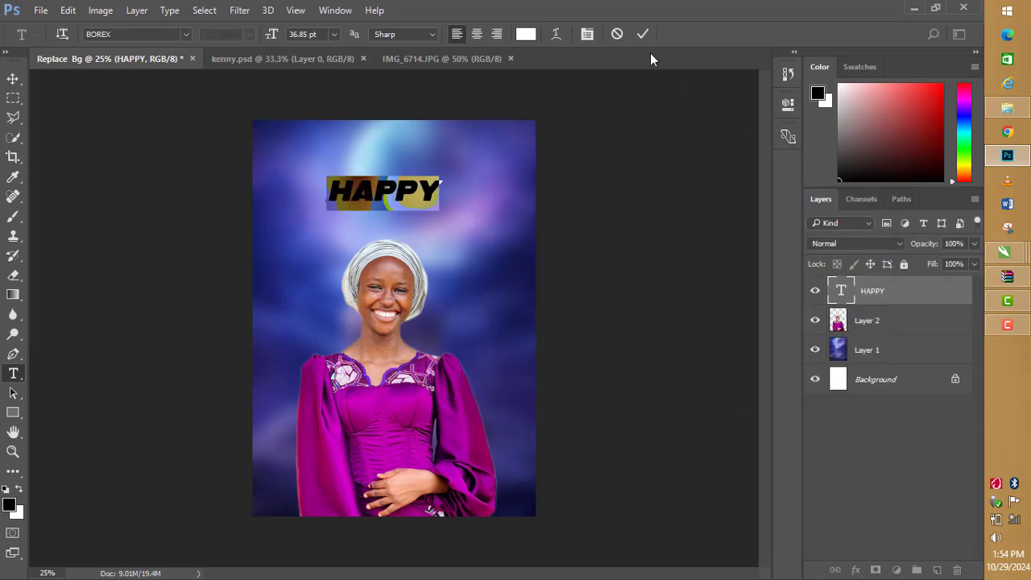
click(642, 34)
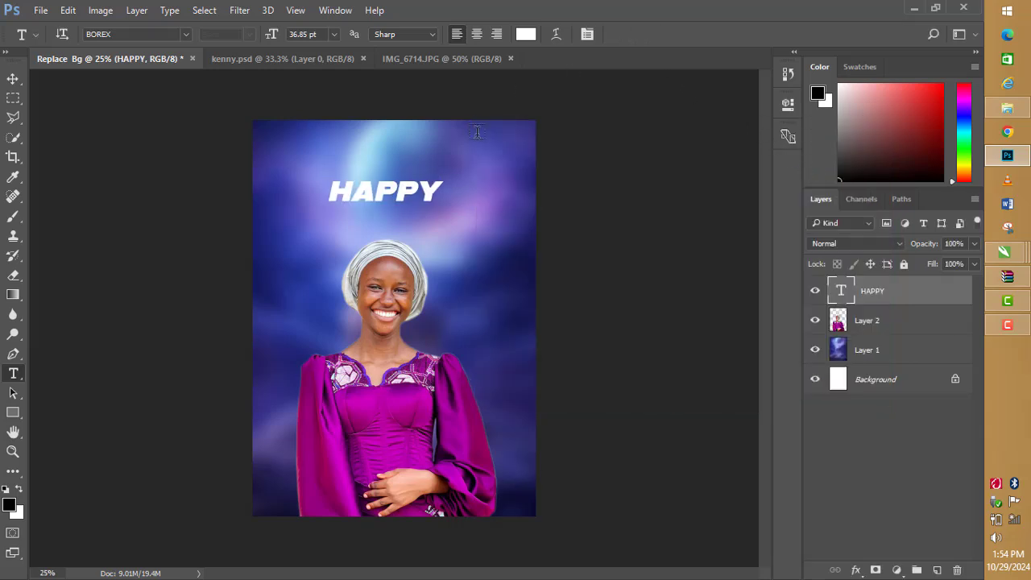
Scale the HAPPY text proportionally to about 125%, extending it up and to the right, and leave its layer selected.
click(13, 78)
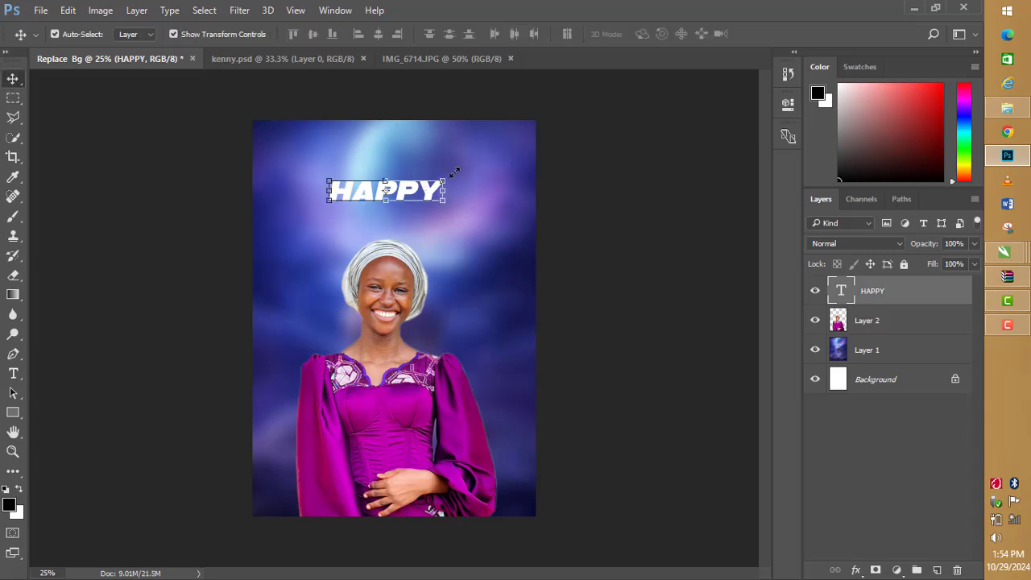
drag(453, 171, 470, 158)
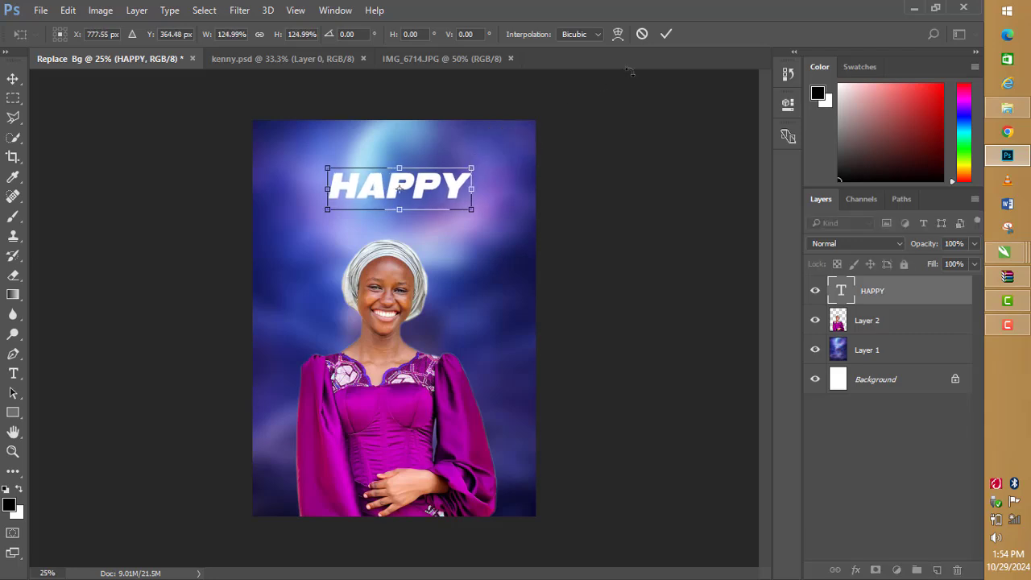
click(668, 37)
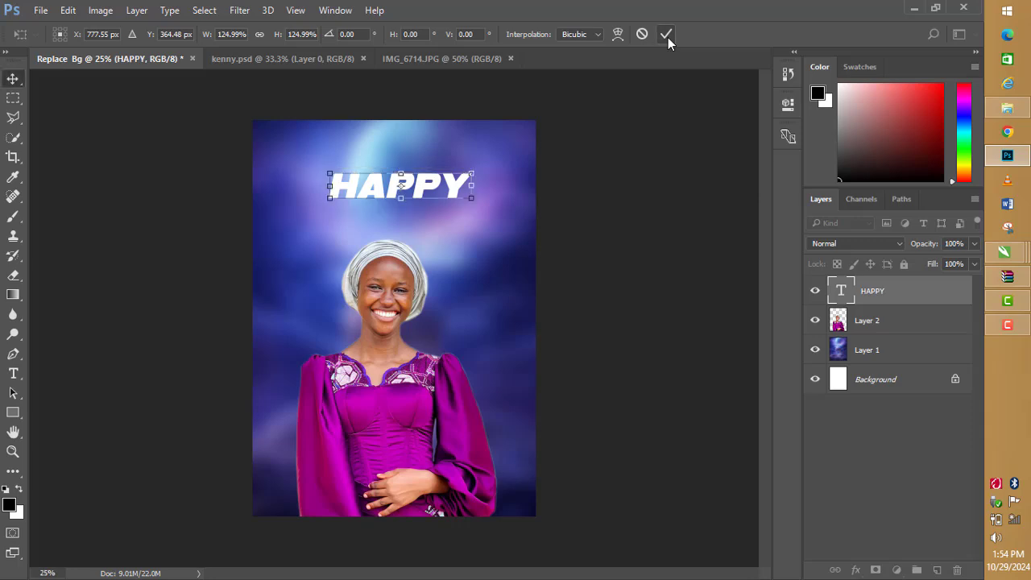
click(288, 157)
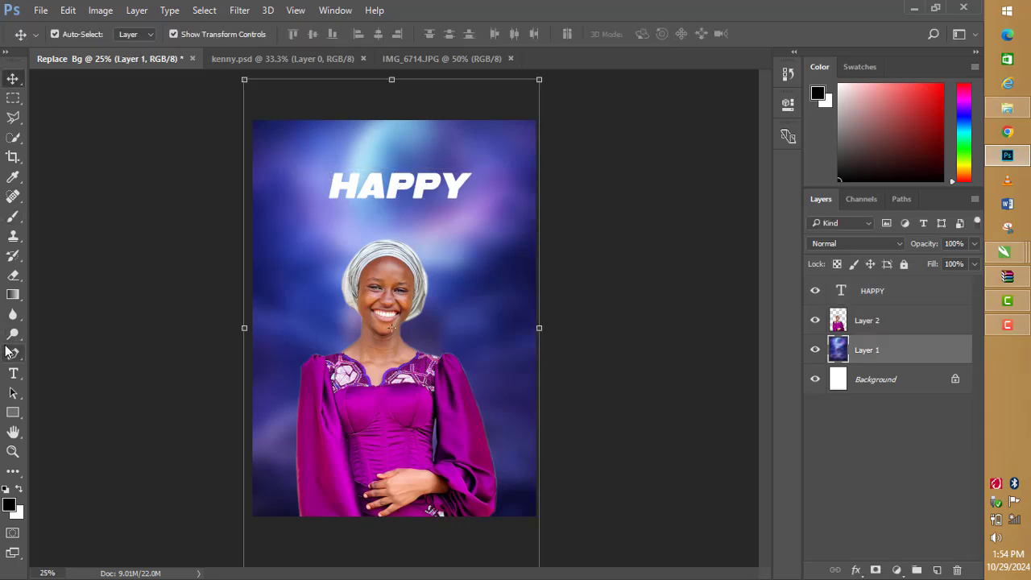
click(342, 192)
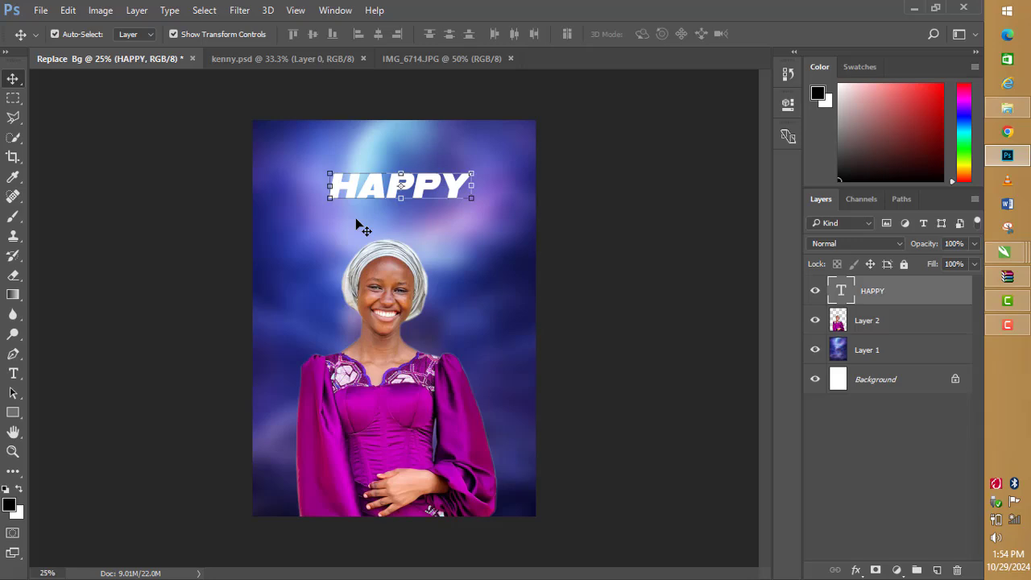
Duplicate the HAPPY text layer and place the copy directly beneath the original, above the portrait's head.
key(ctrl)
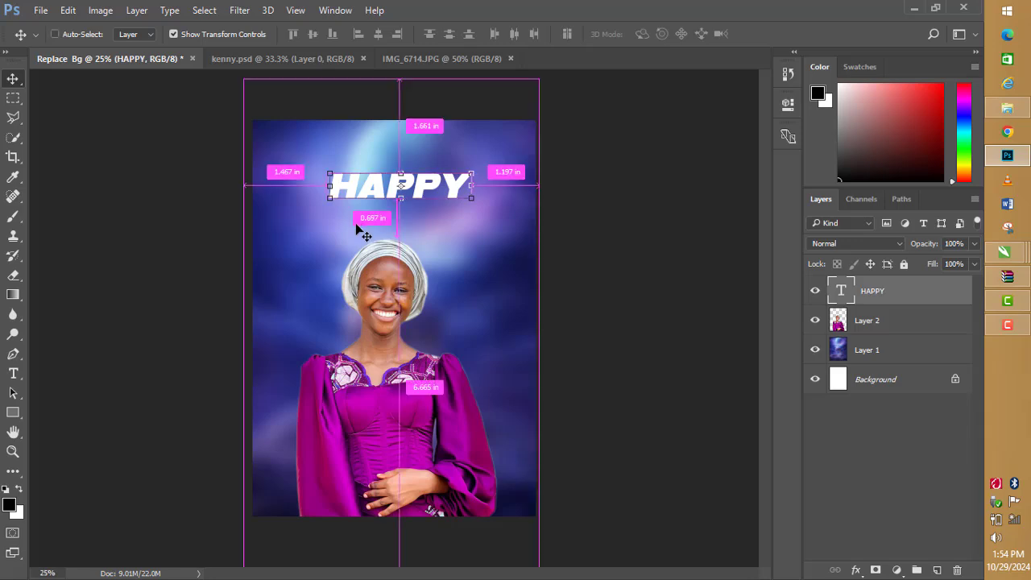
key(ctrl+j)
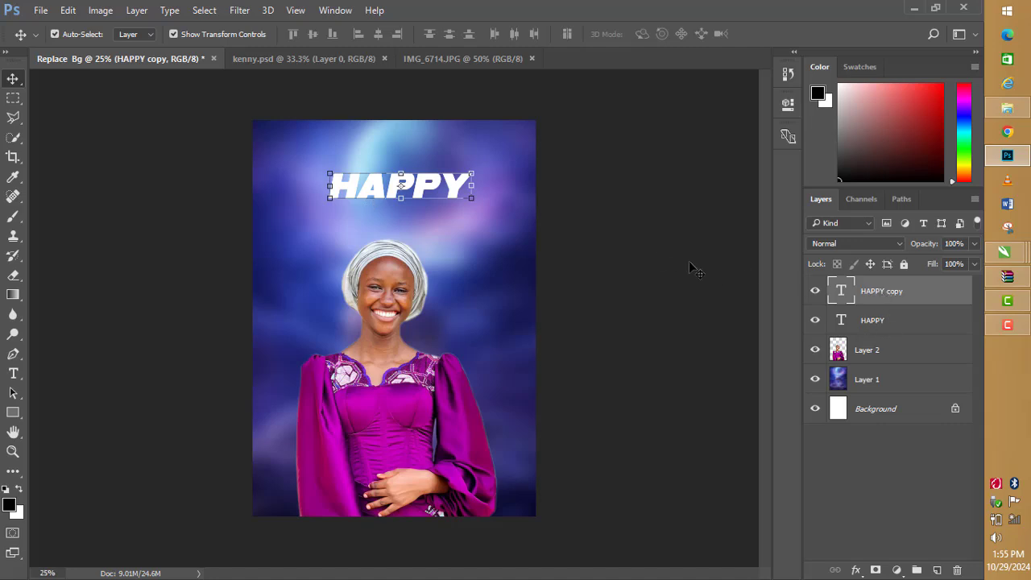
drag(370, 188, 368, 221)
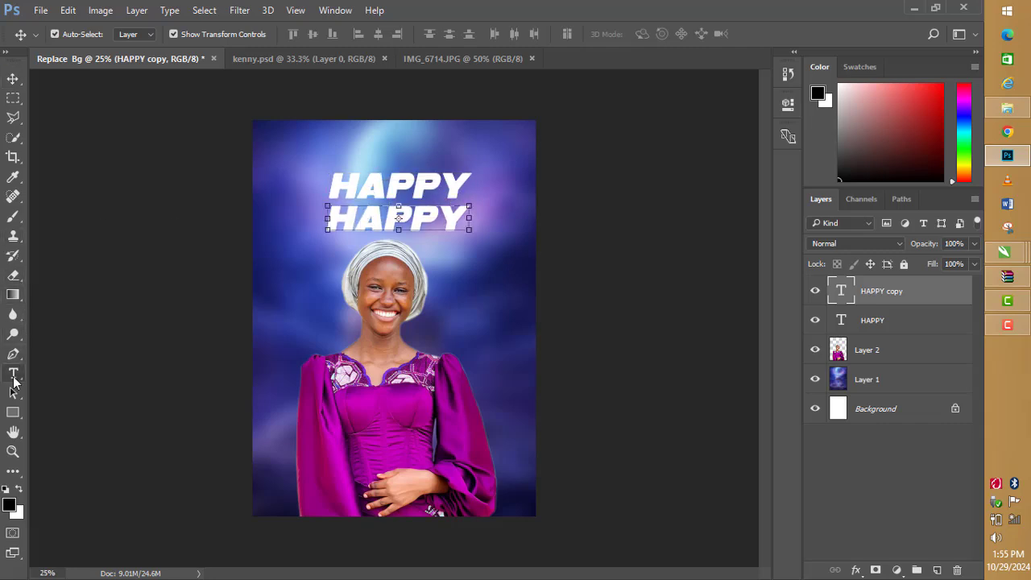
Replace the wording of the lower HAPPY copy with BIRTHDAY.
click(13, 375)
double_click(330, 219)
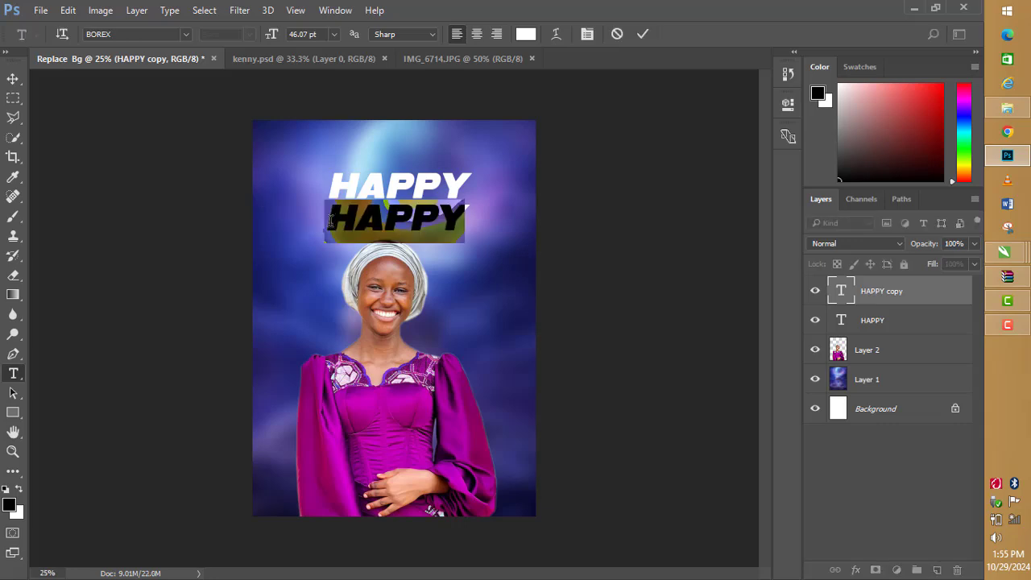
text(BI)
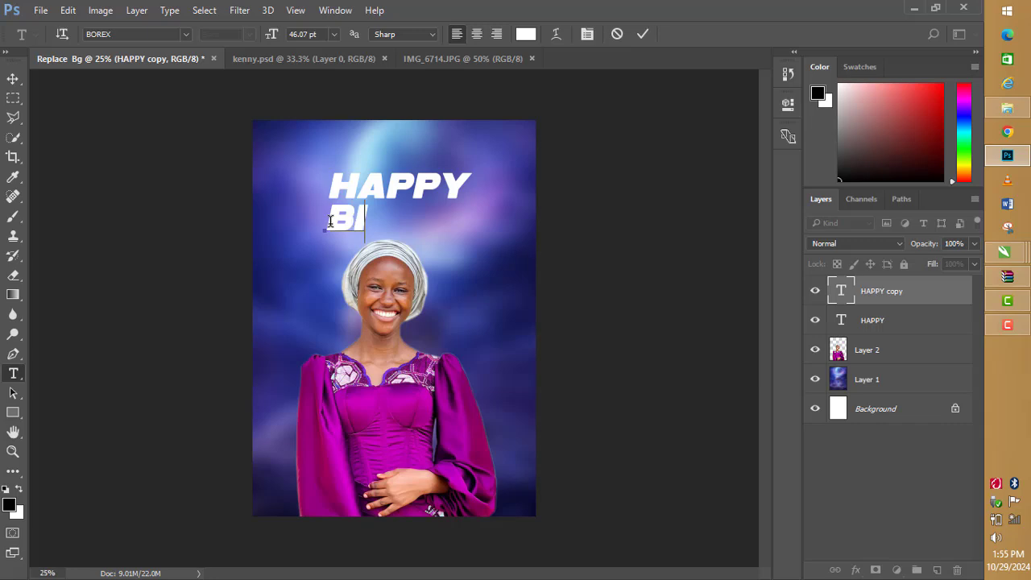
text(RTHDA)
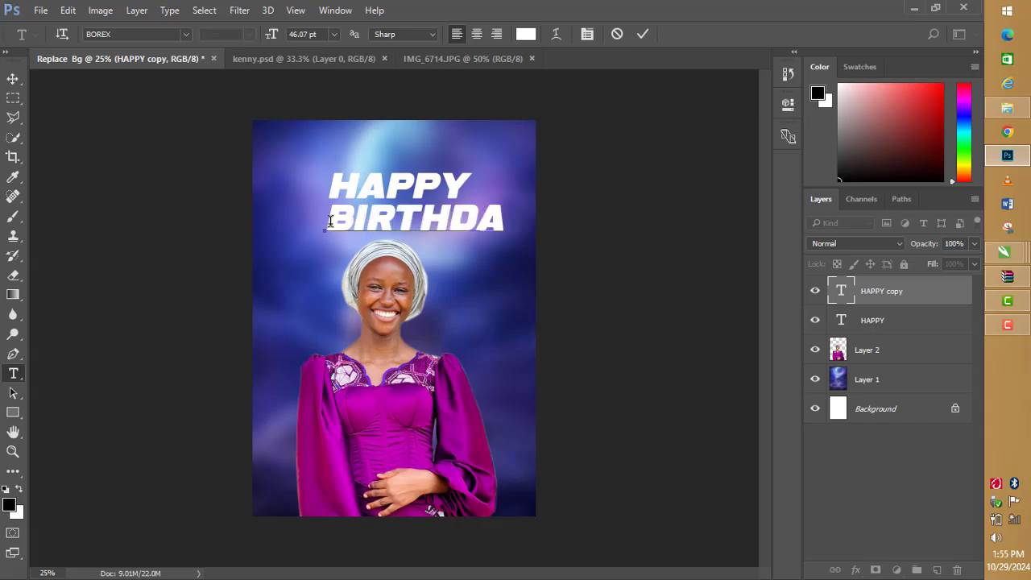
text(U)
key(BackSpace)
text(Y)
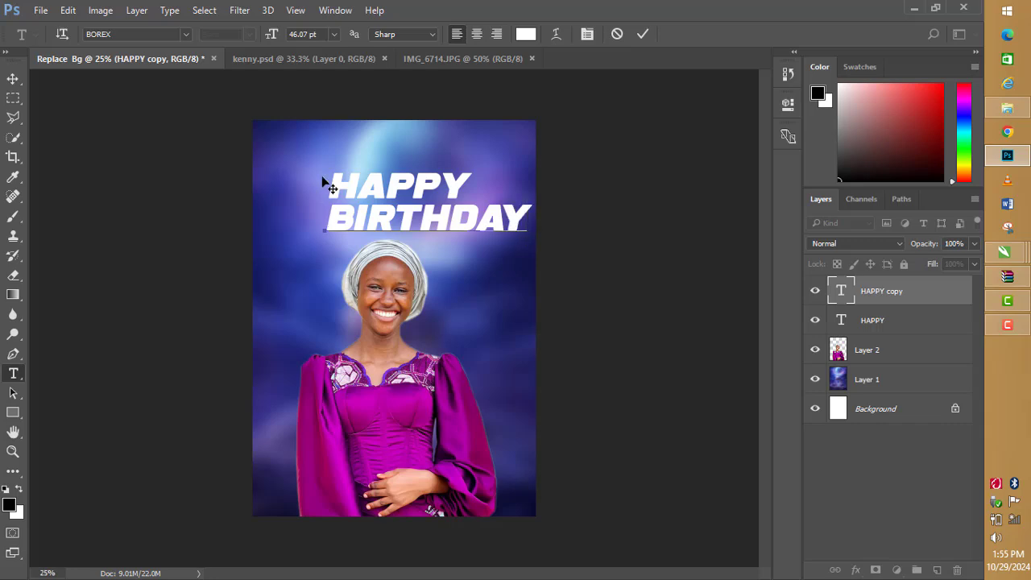
Try successive fonts on the whole BIRTHDAY text and set it in Broisther.
double_click(373, 218)
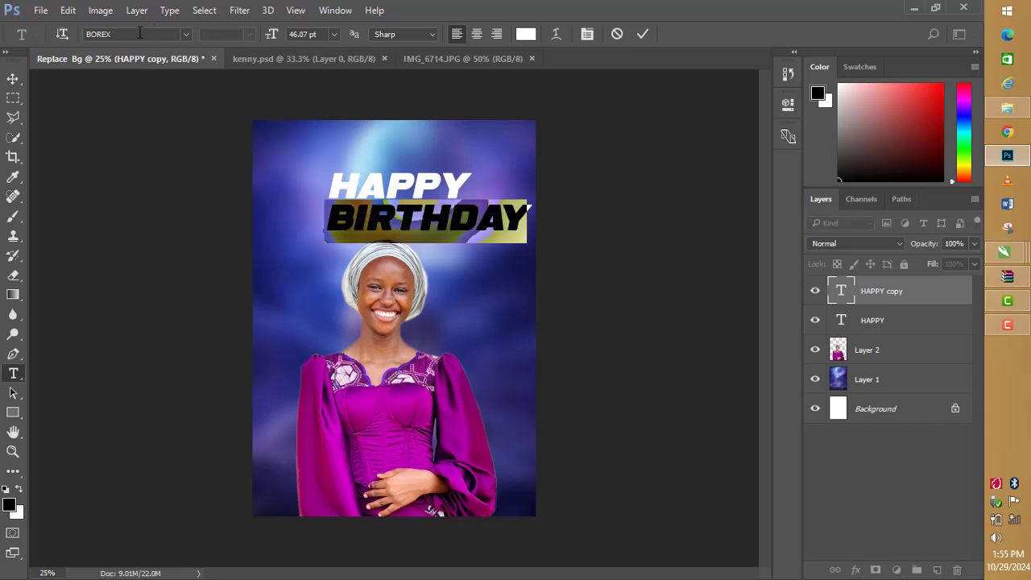
click(104, 33)
text(Bro)
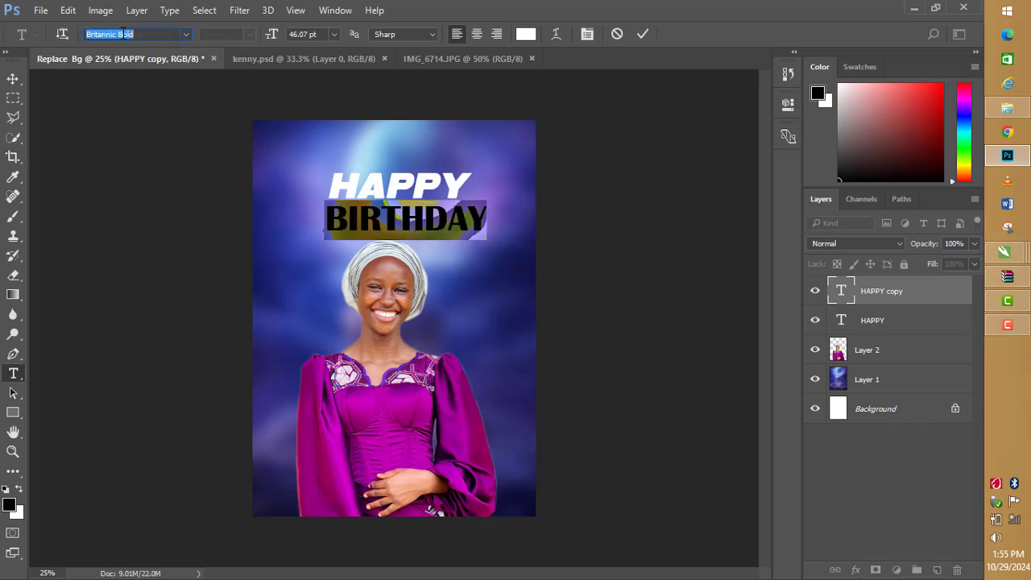
key(Down)
key(Down)
key(Down)
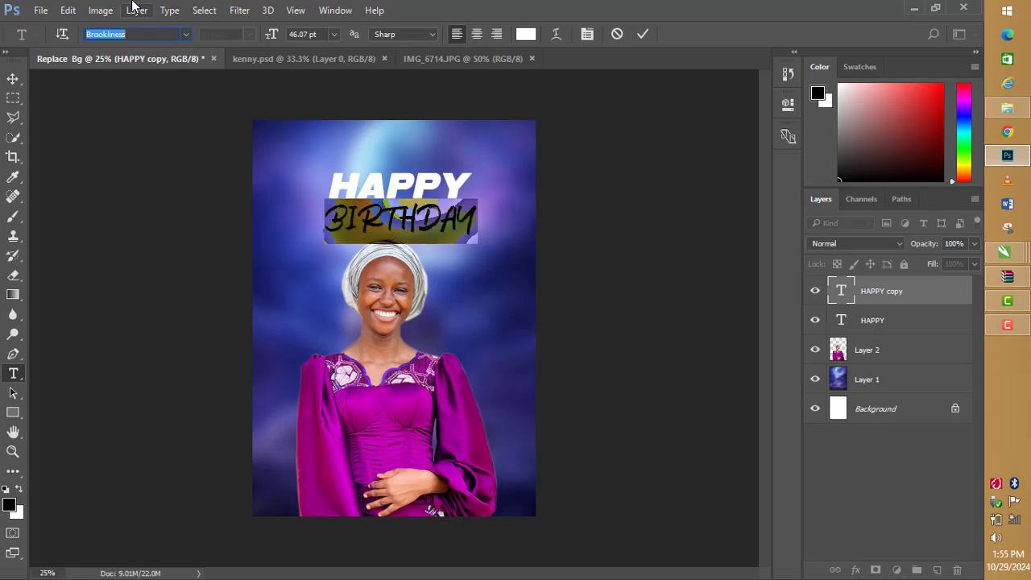
key(Down)
key(Down)
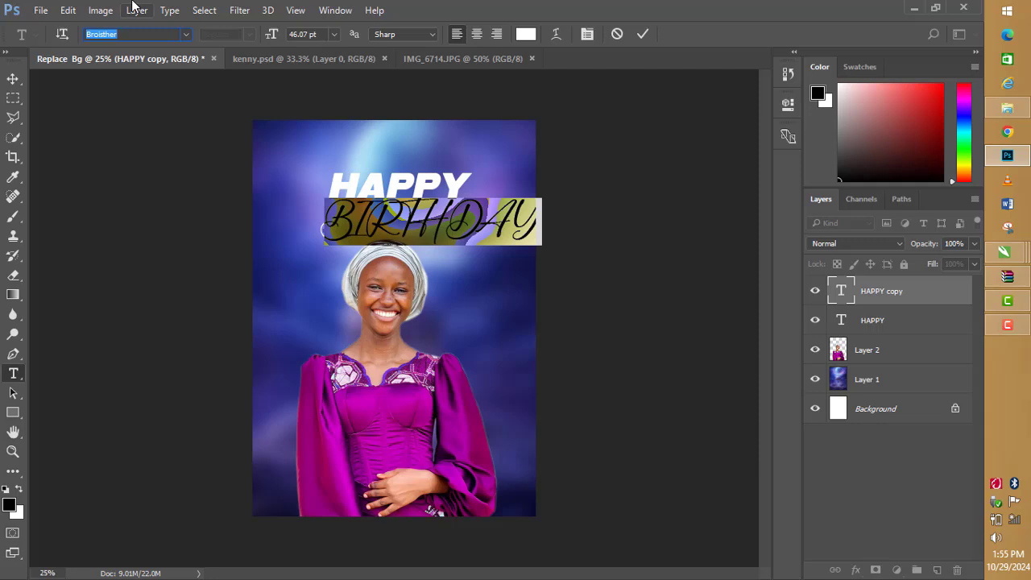
click(641, 35)
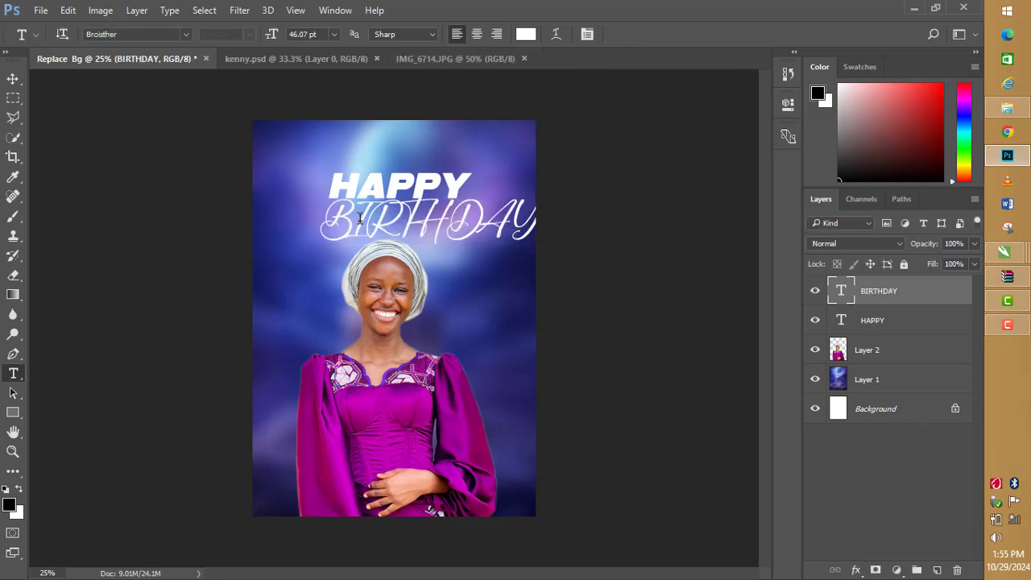
Retype all letters after the initial B in lowercase so the text reads Birthday.
drag(357, 226, 545, 232)
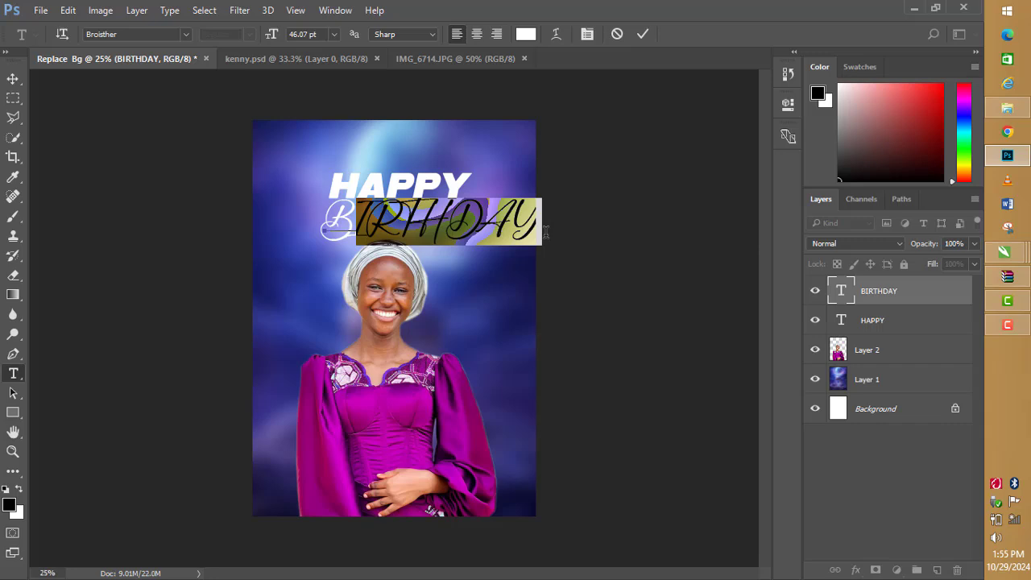
text(ir)
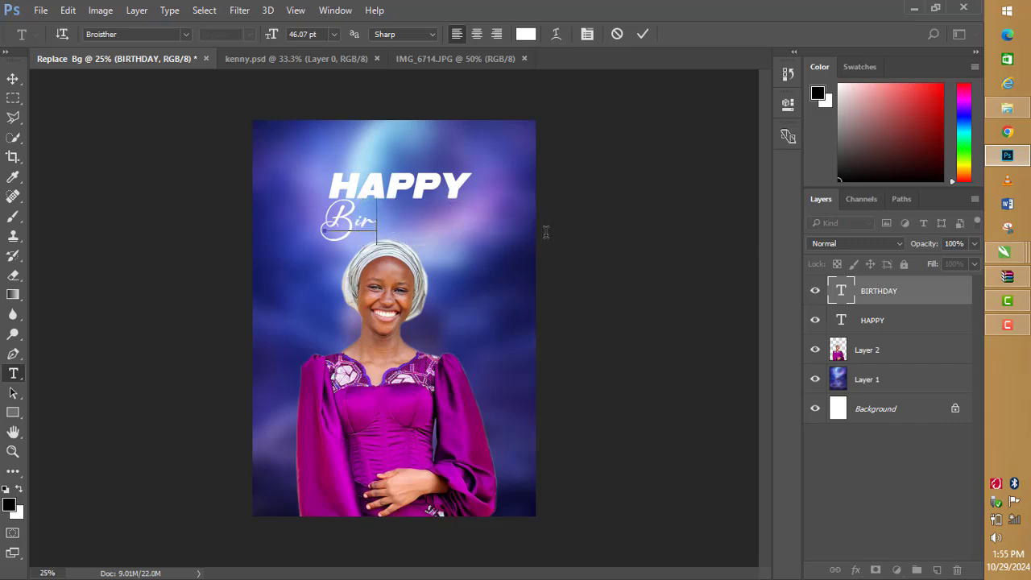
text(thda)
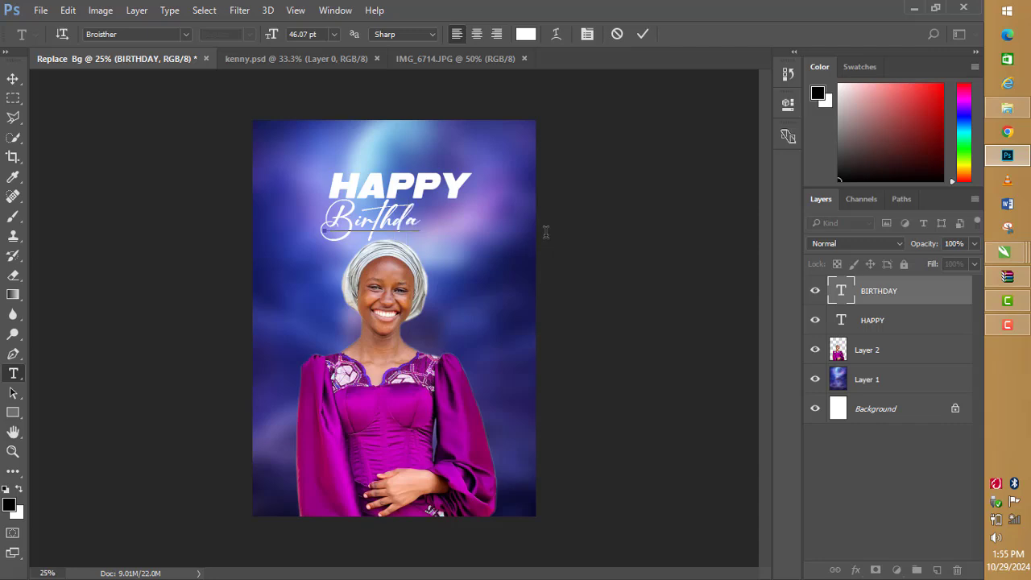
text(y)
click(644, 35)
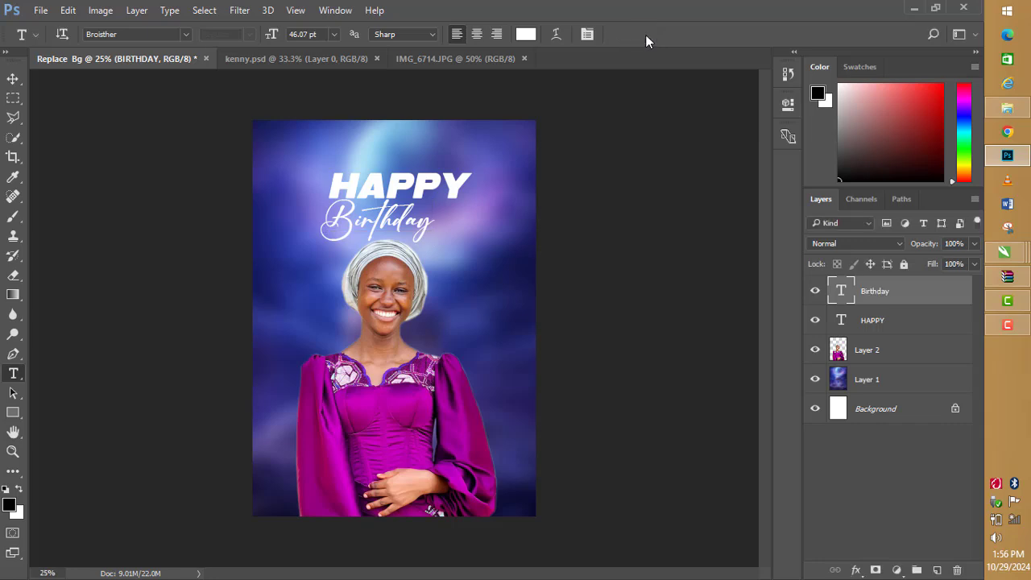
Scale the HAPPY text proportionally to about 68% and position it centrally above the portrait's head, just over Birthday.
click(12, 78)
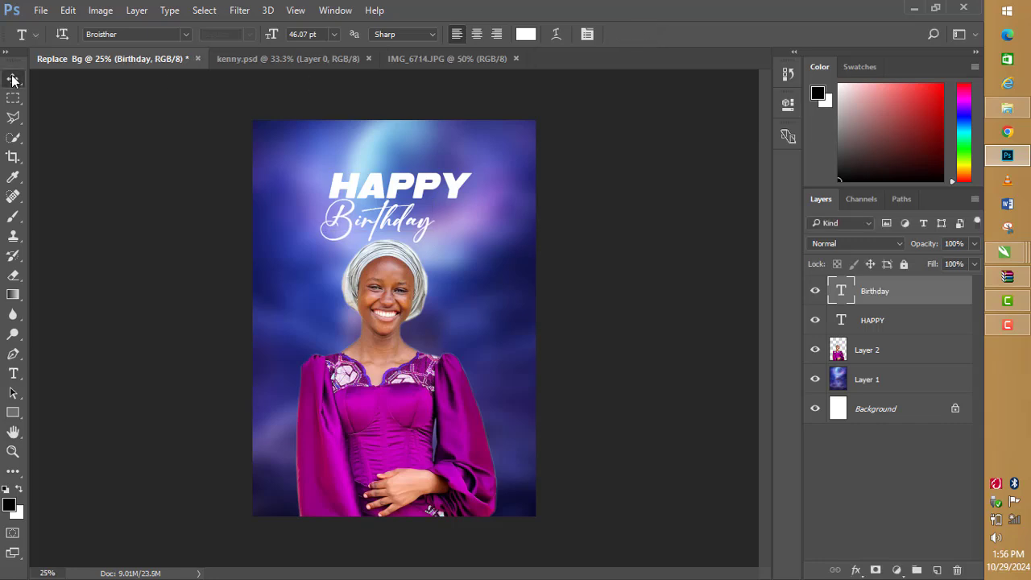
click(425, 183)
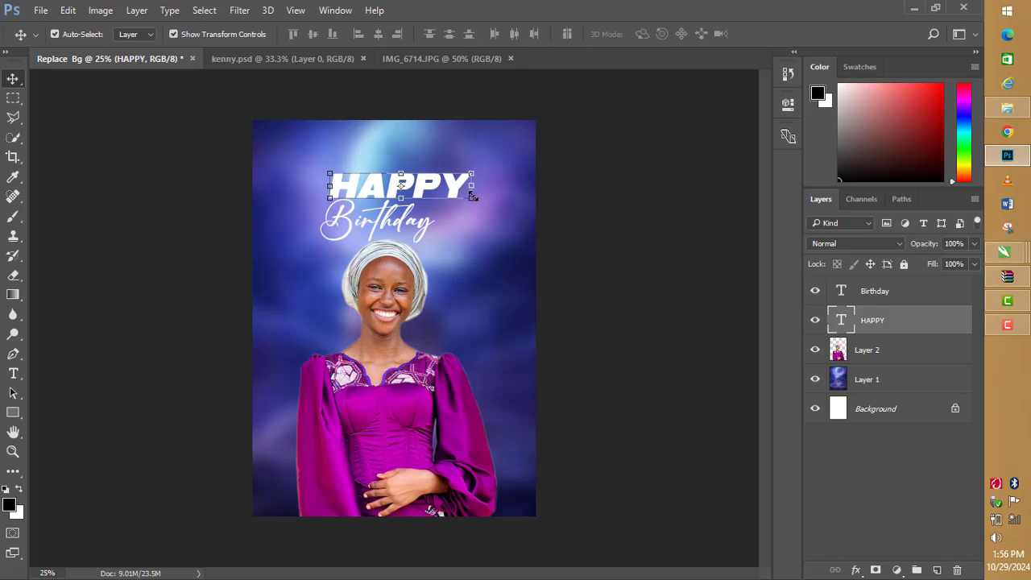
drag(471, 203, 448, 168)
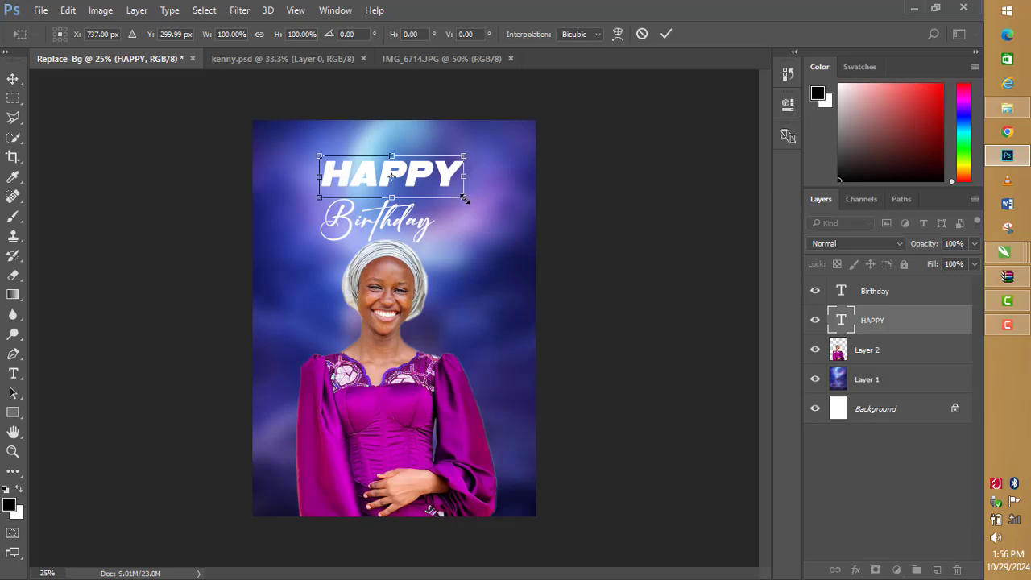
drag(463, 199, 417, 183)
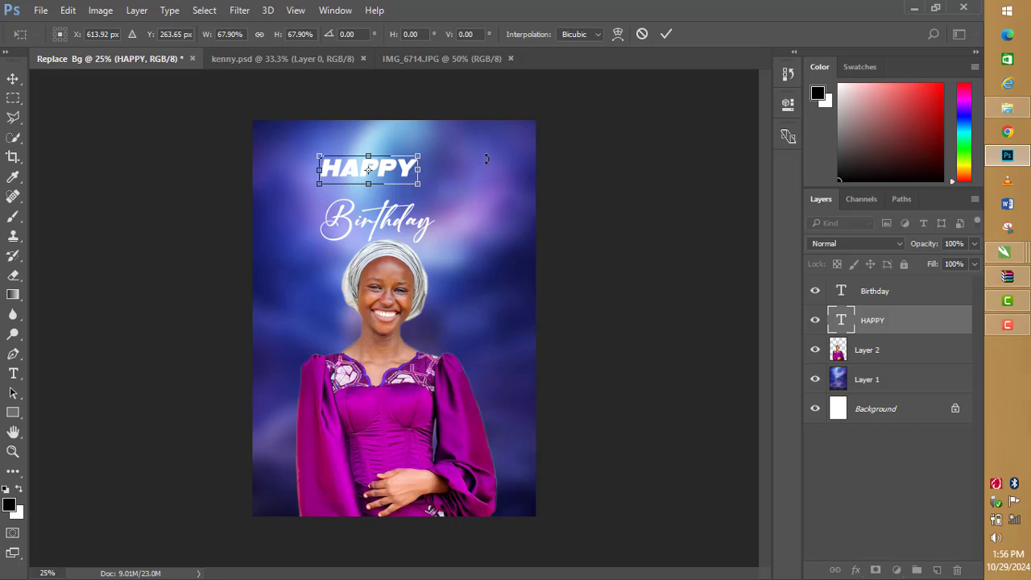
click(670, 34)
drag(391, 167, 412, 175)
Scale the Birthday text proportionally to about 145%, extending it up and to the right.
click(418, 231)
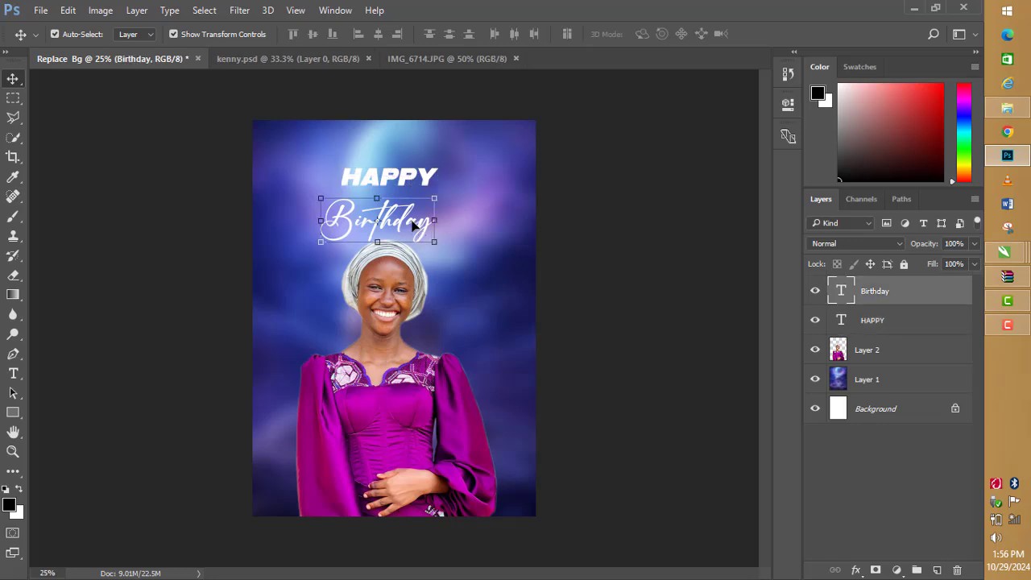
drag(455, 189, 488, 167)
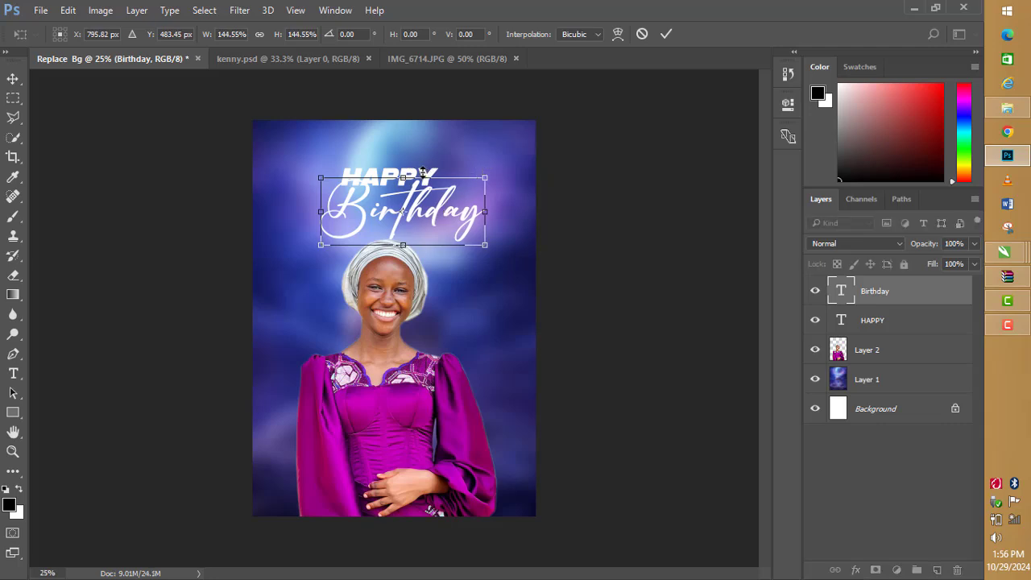
click(666, 37)
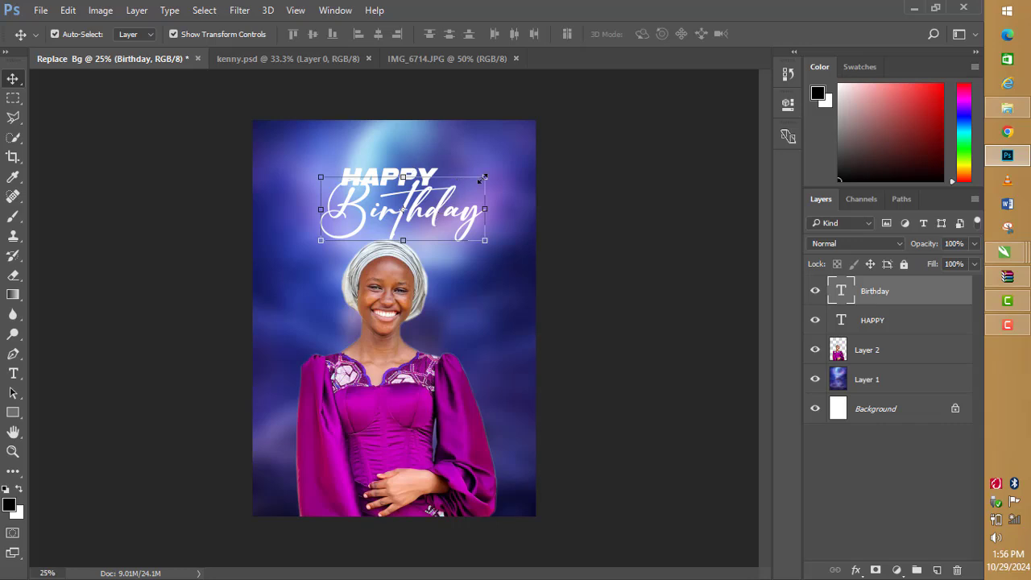
Enlarge the Birthday text proportionally to about 110% and centre it horizontally above the portrait's head.
drag(502, 166, 517, 161)
drag(442, 216, 424, 208)
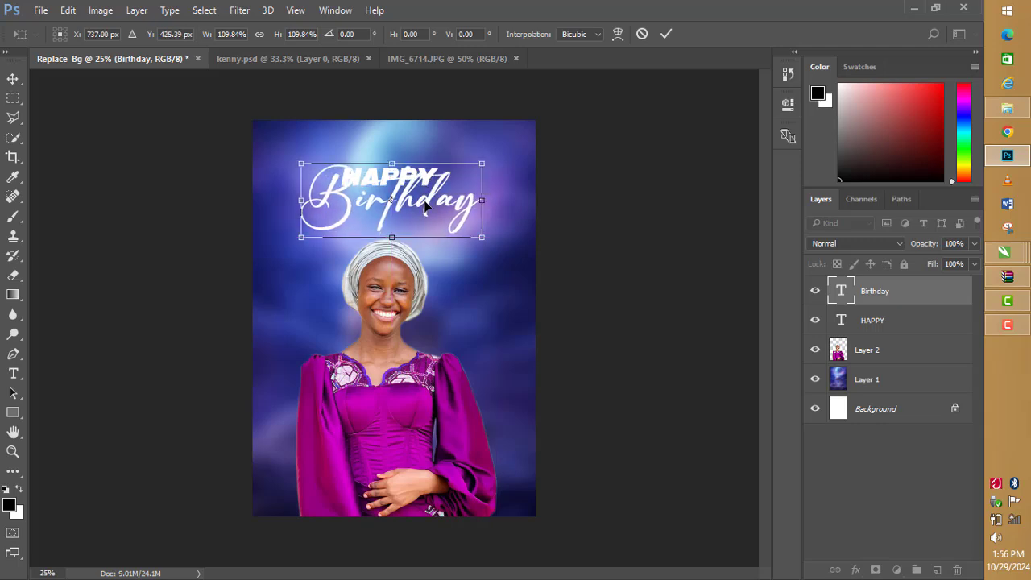
click(665, 34)
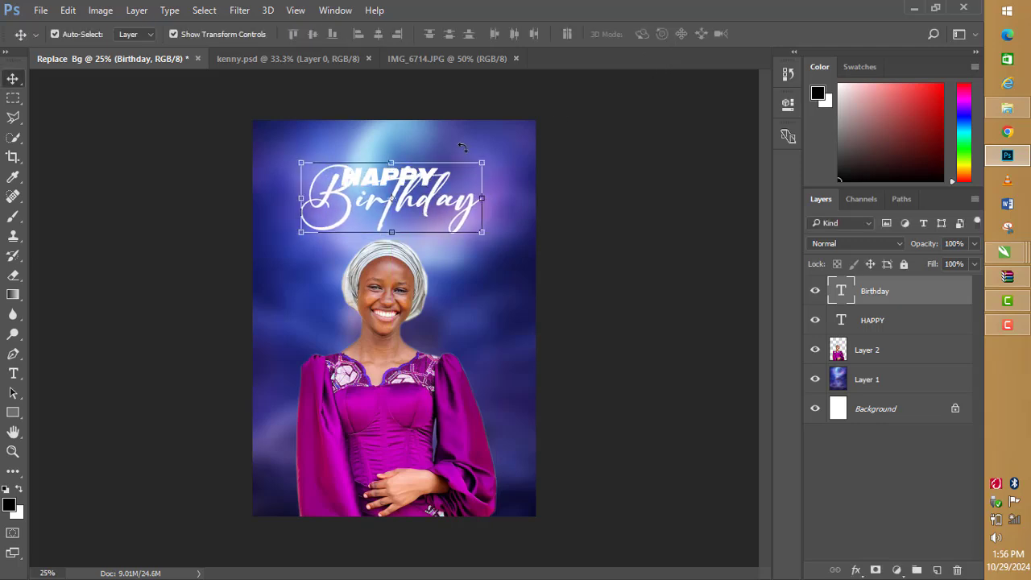
key(ctrl+t)
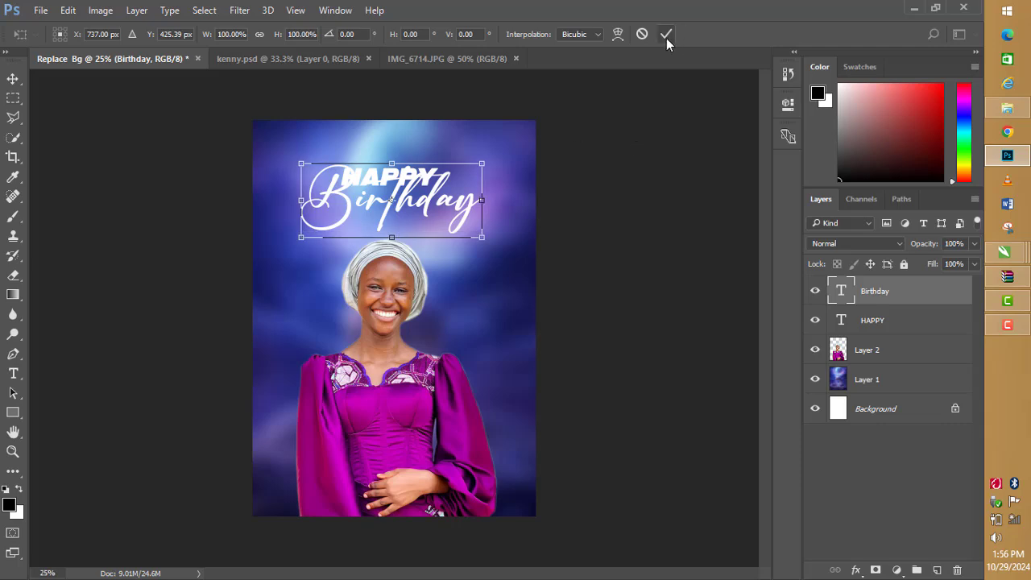
click(666, 35)
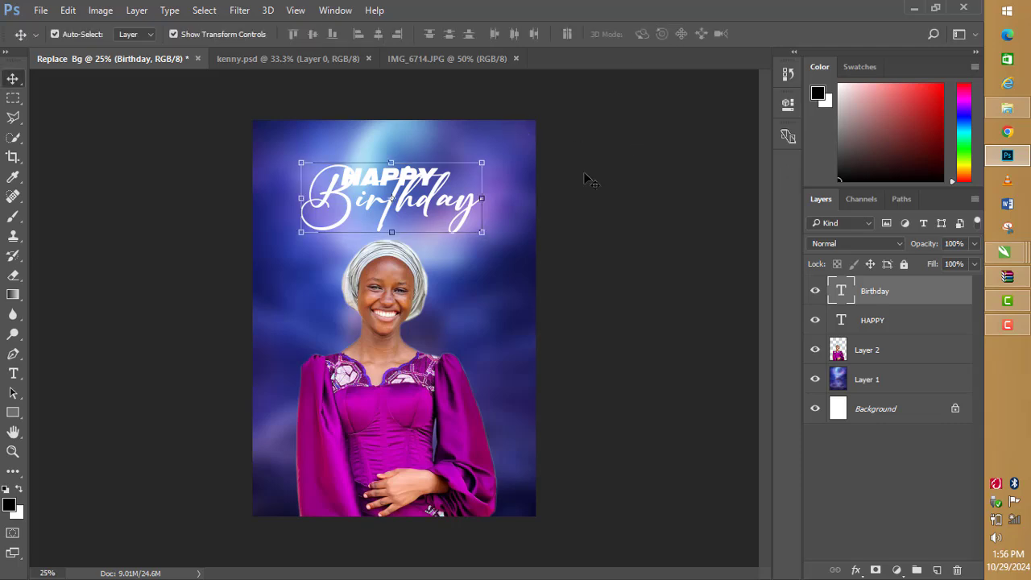
click(894, 323)
click(375, 172)
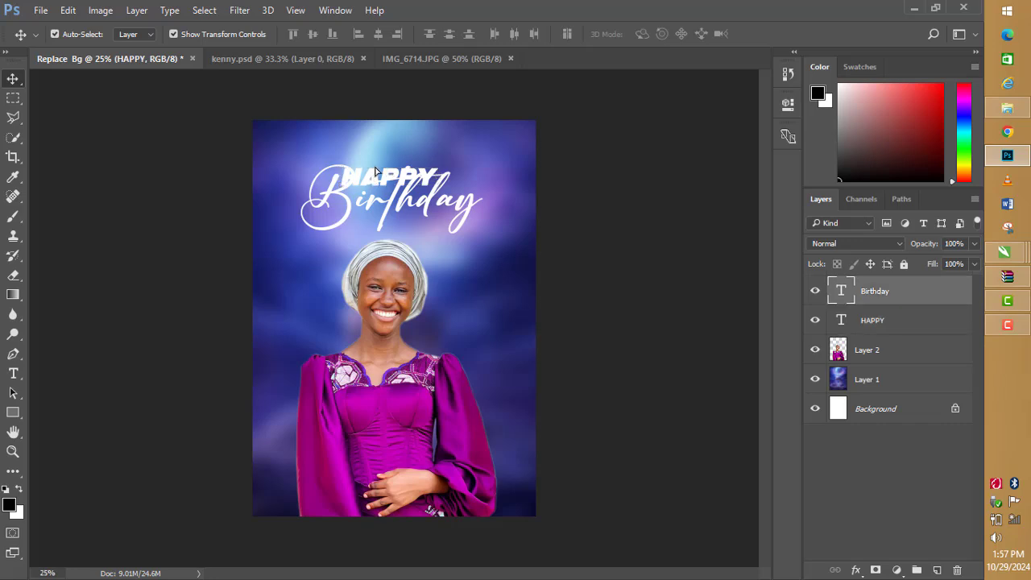
drag(375, 172, 383, 154)
key(ctrl+z)
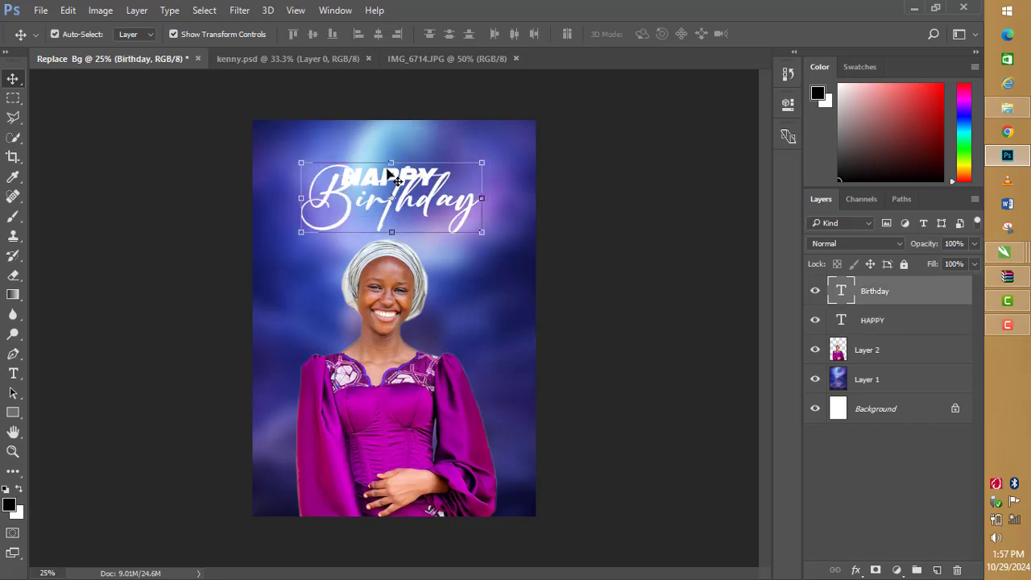
Separate the two texts by moving Birthday down over the headwrap and HAPPY slightly up.
click(881, 325)
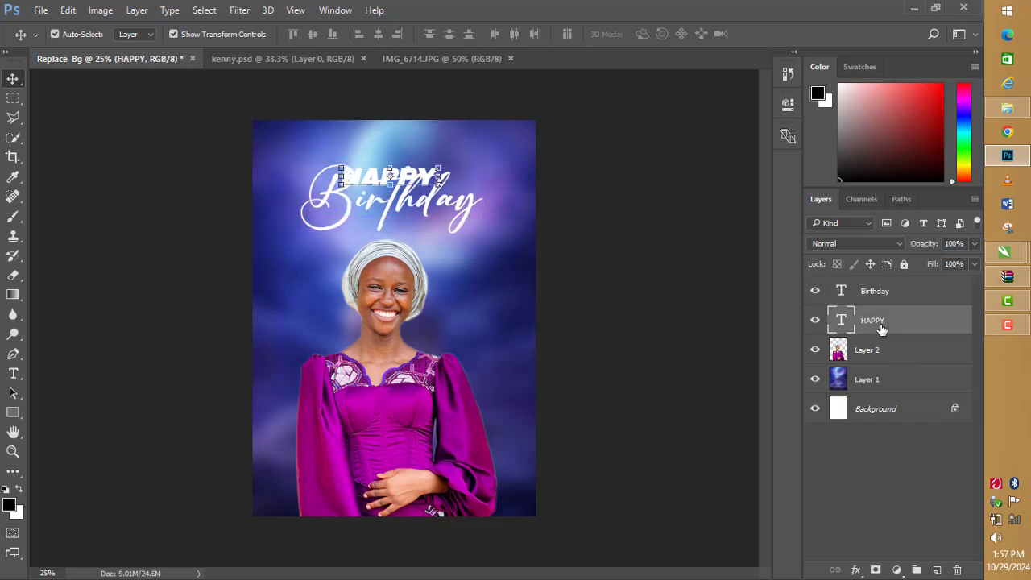
drag(412, 184, 408, 222)
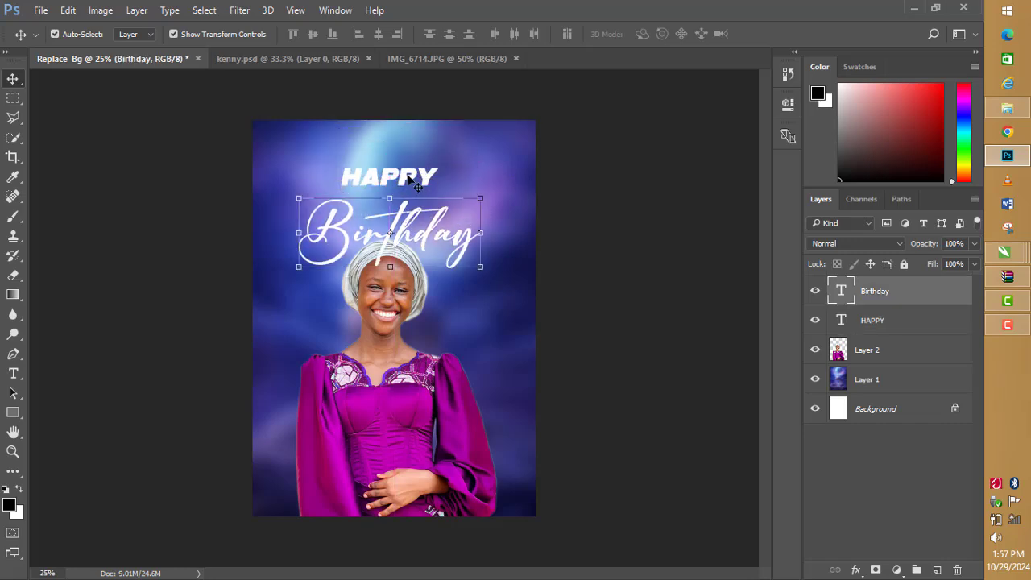
click(411, 179)
mouse_move(413, 182)
mouse_down()
mouse_move(412, 164)
mouse_move(428, 162)
mouse_move(414, 166)
mouse_move(433, 182)
mouse_move(439, 161)
mouse_move(413, 168)
mouse_up()
Scale the HAPPY text proportionally to about 73% and centre it horizontally over the Birthday text.
key(ctrl+t)
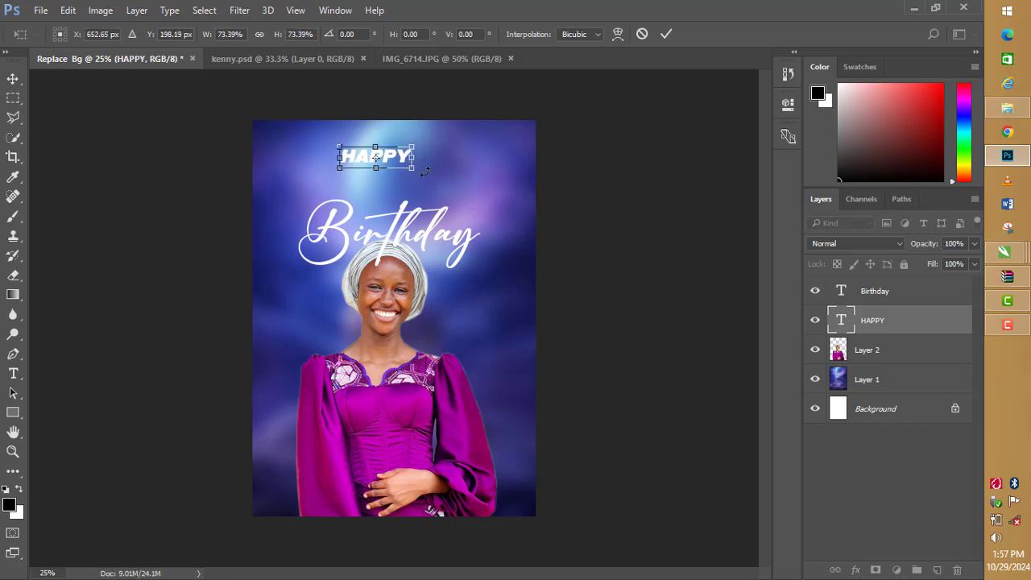
click(668, 35)
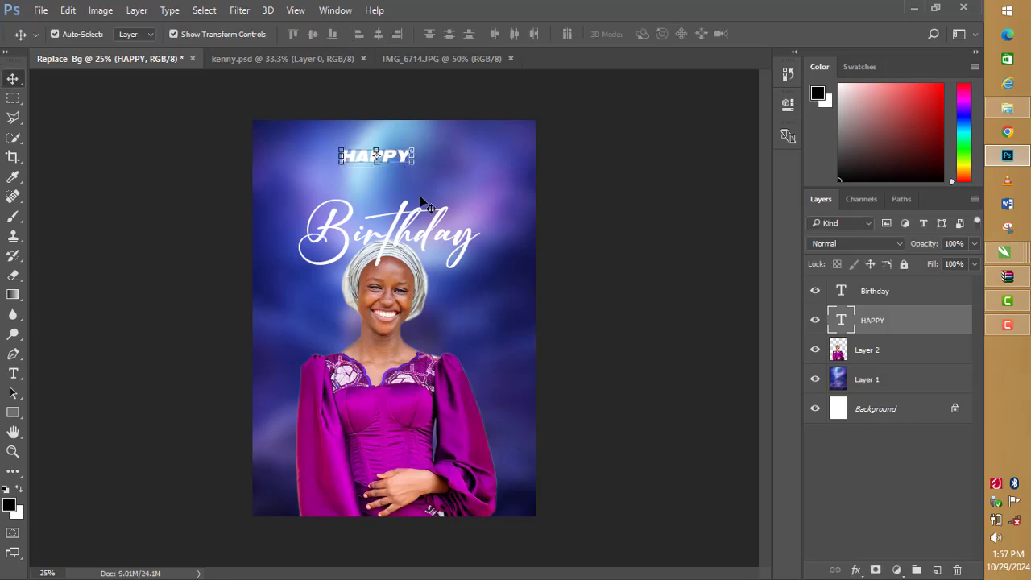
drag(398, 158, 414, 164)
Move the Birthday text up close beneath HAPPY, clear of the headwrap and horizontally centred, and deselect all layers.
click(420, 240)
drag(421, 240, 423, 207)
key(Up)
key(Up)
key(Up)
key(Up)
key(Up)
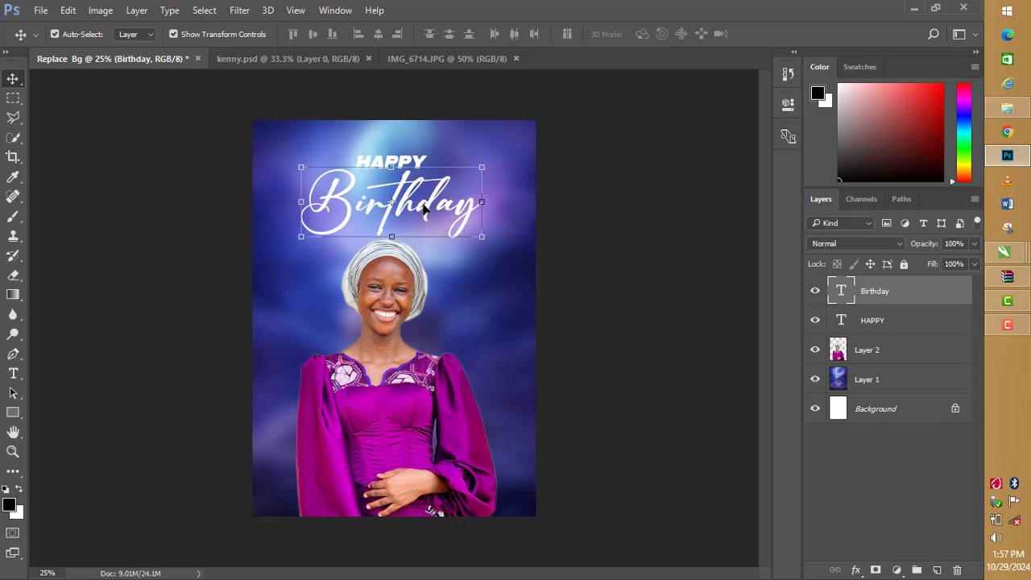
click(590, 200)
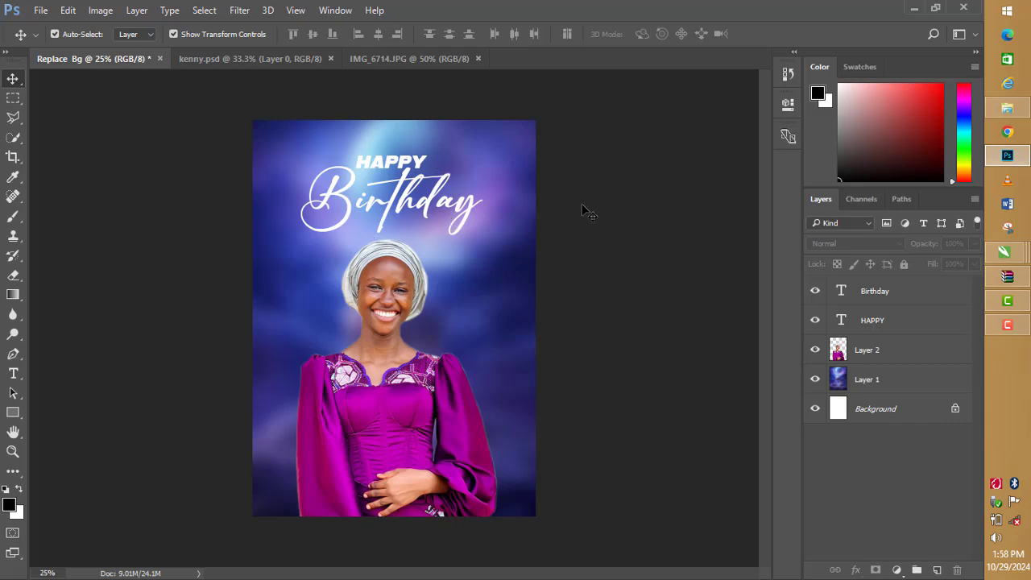
Move the HAPPY and Birthday texts together slightly down to sit just above the headwrap, and deselect them.
click(407, 163)
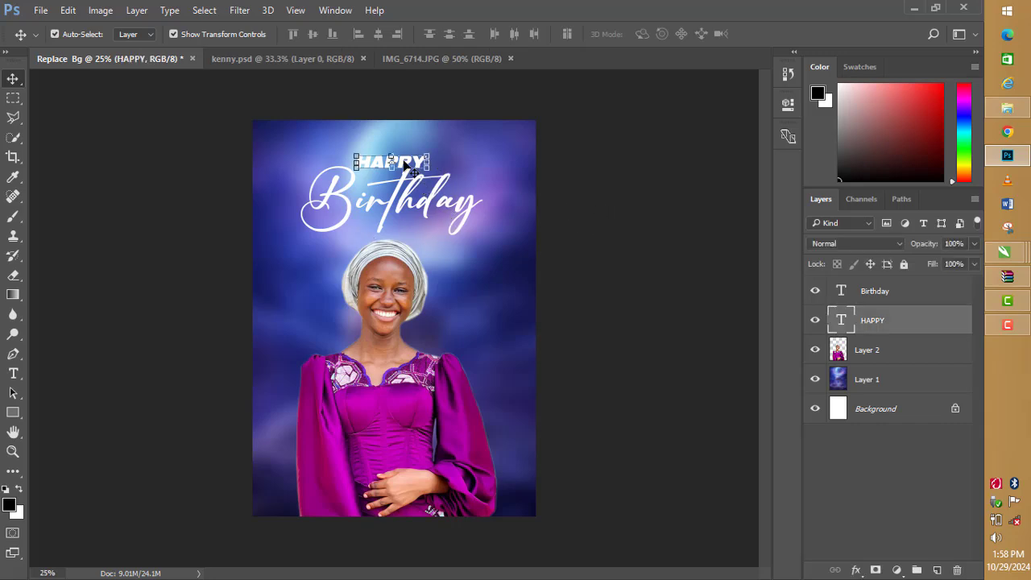
shift+click(427, 210)
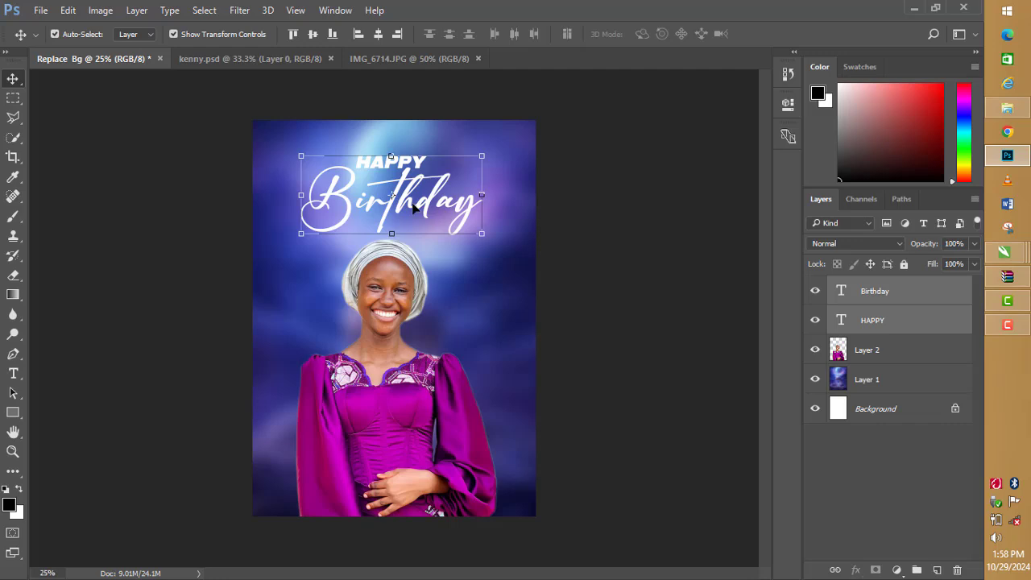
click(622, 196)
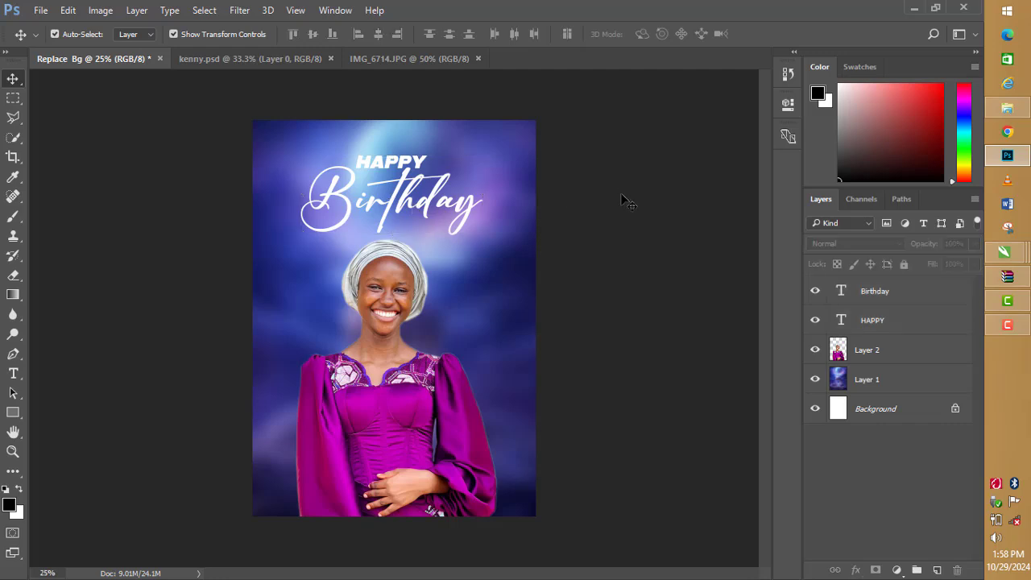
click(383, 163)
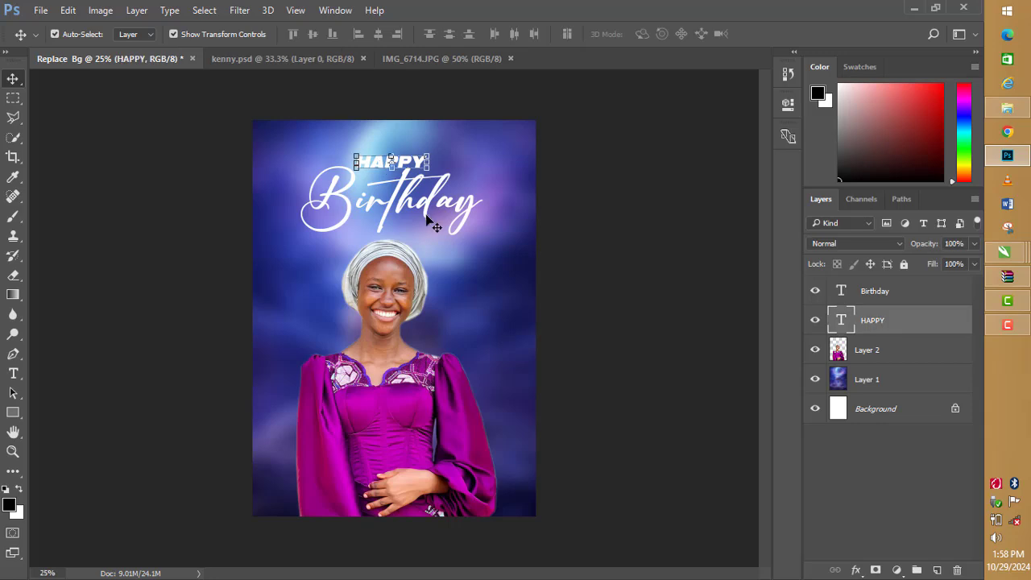
click(468, 211)
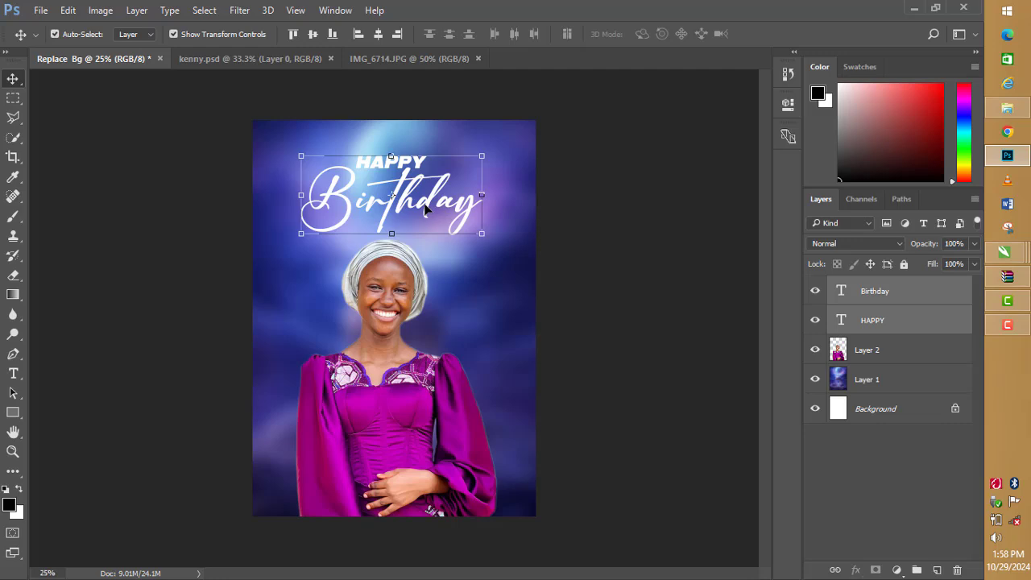
drag(424, 209, 427, 218)
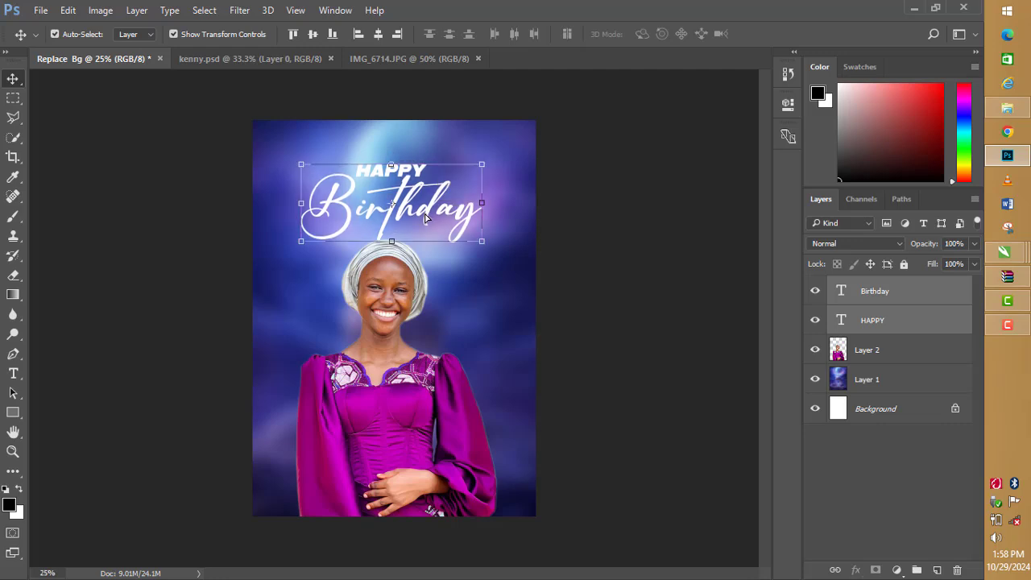
click(625, 202)
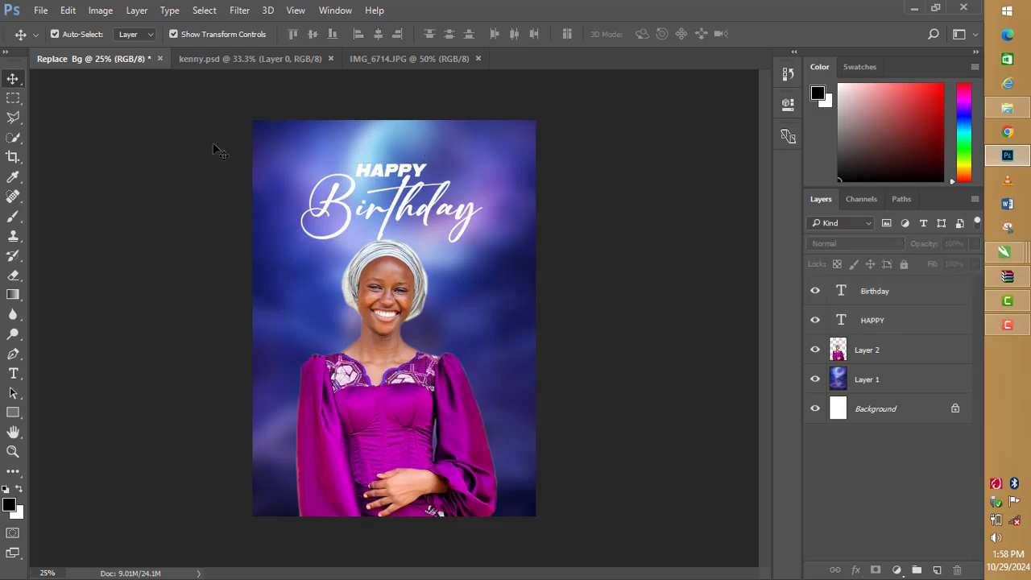
Add a white 12 pt Broisther text line reading "celebrating a special one" above the HAPPY text.
click(15, 376)
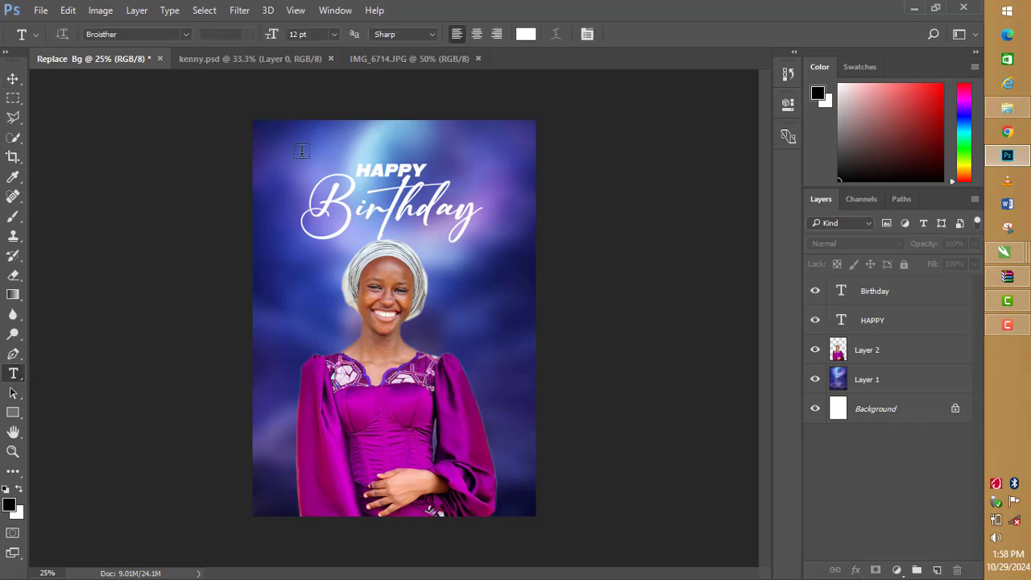
click(299, 148)
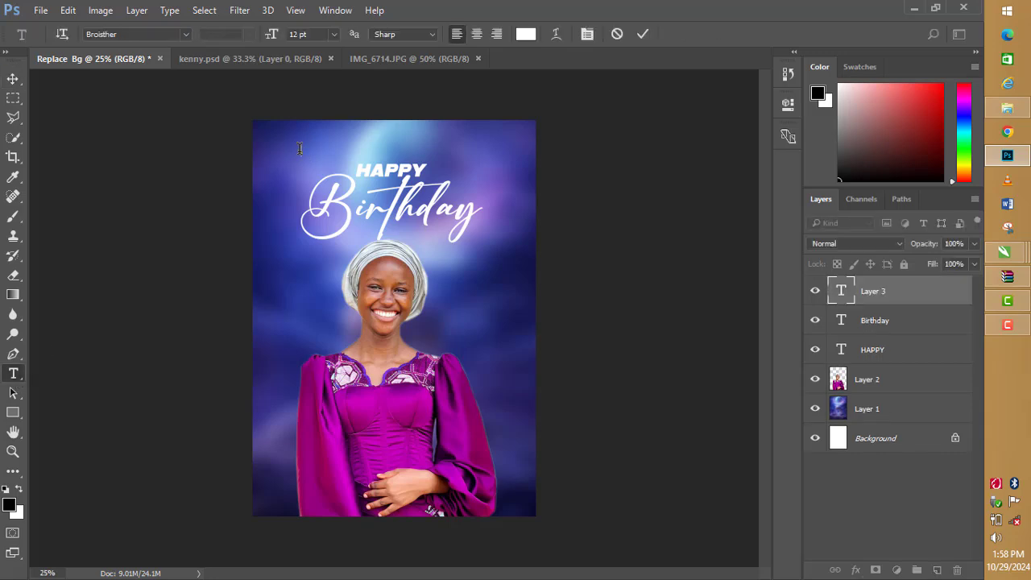
text(cele)
text(brating a)
text(ye)
text(cial)
text( one)
click(646, 40)
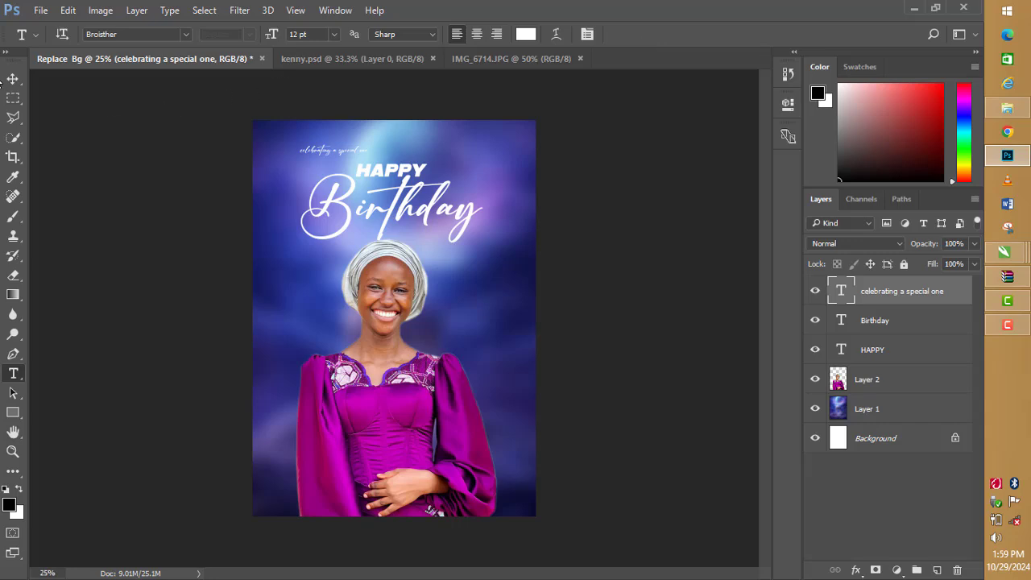
Scale the "celebrating a special one" text proportionally to about 160% and centre it horizontally above HAPPY.
click(12, 79)
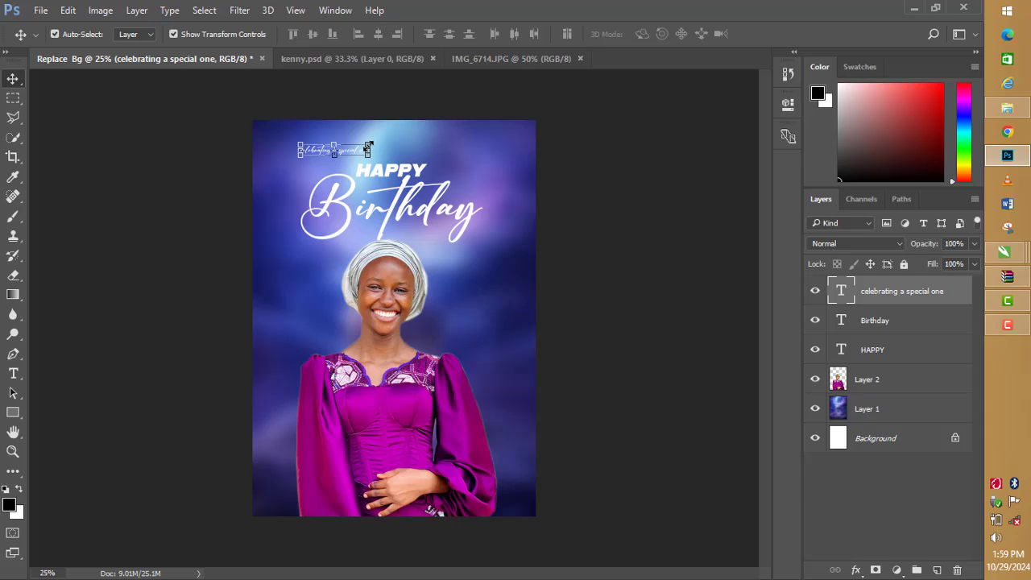
drag(367, 148, 407, 126)
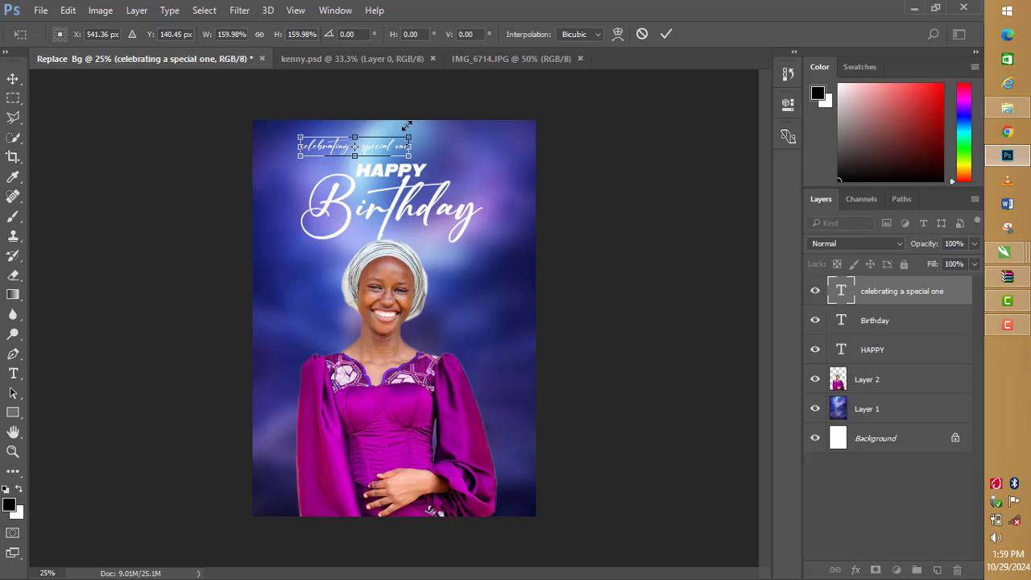
click(13, 78)
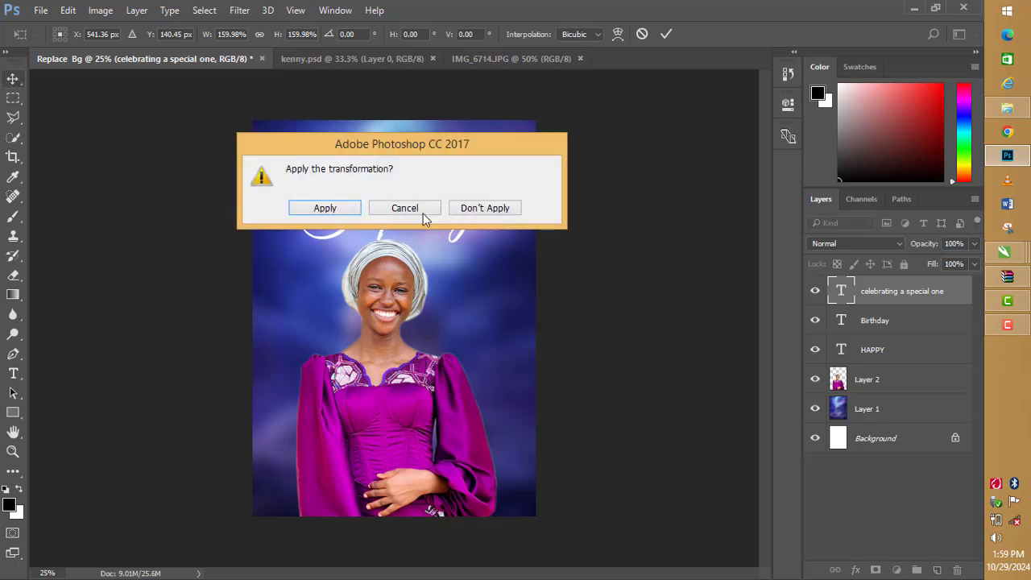
click(345, 211)
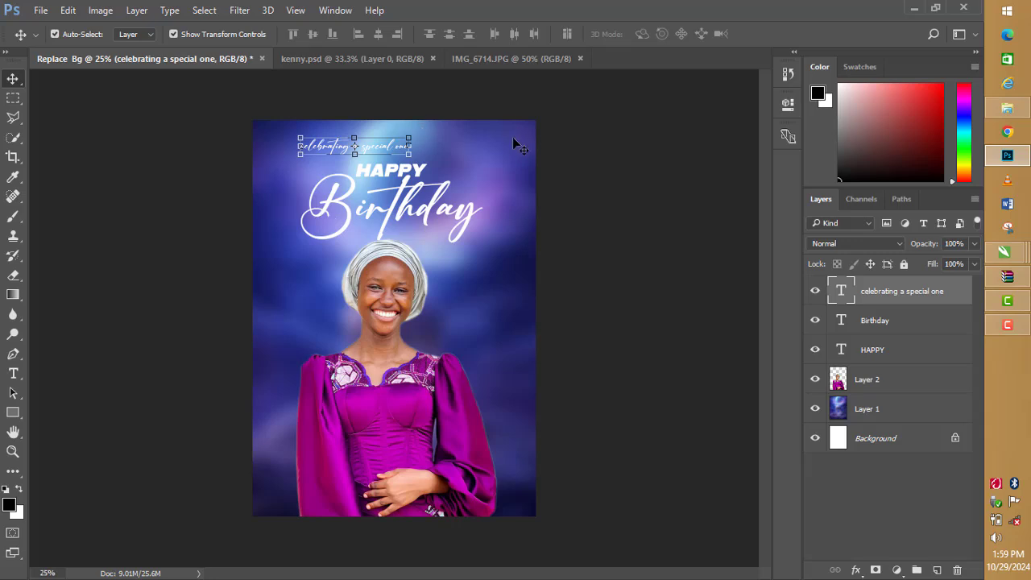
click(513, 143)
drag(379, 149, 410, 151)
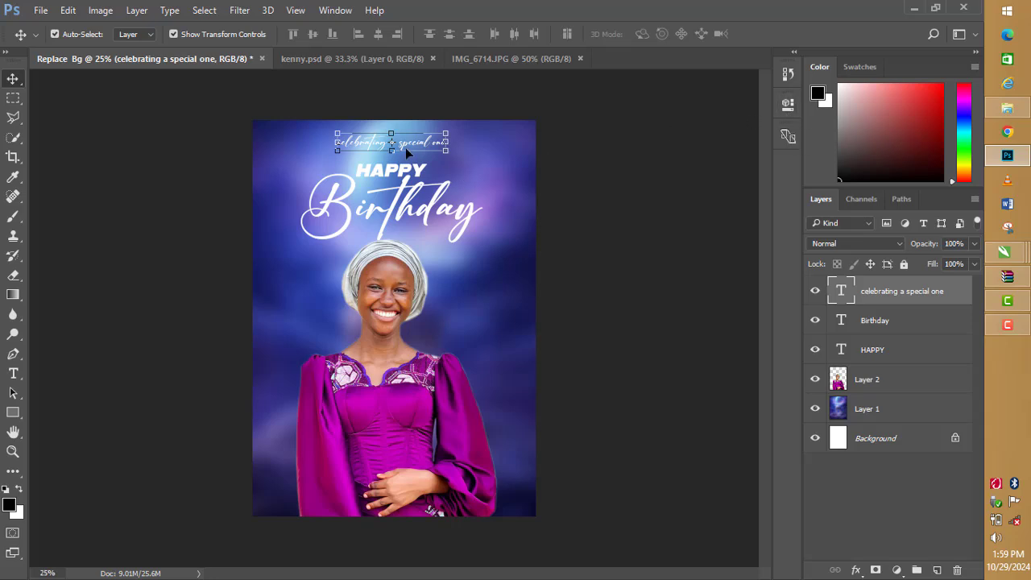
Show the advanced character settings for the "celebrating a special one" text and set its tracking to 30.
click(788, 105)
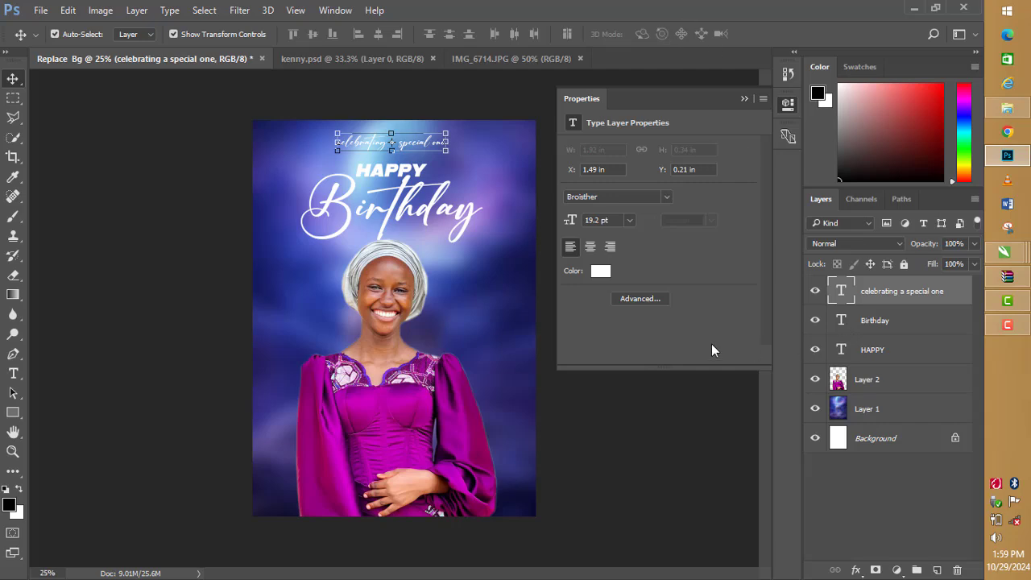
click(640, 299)
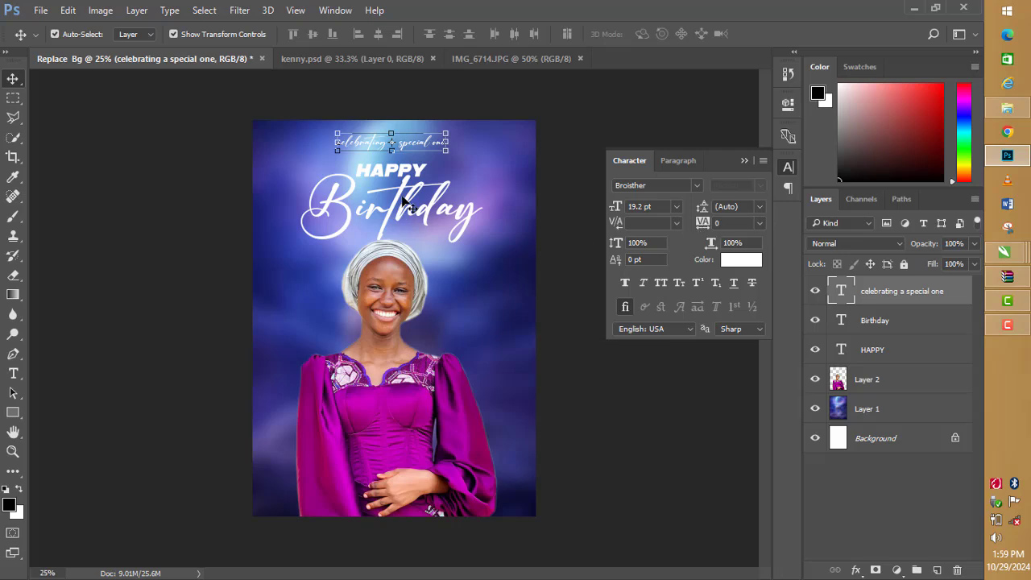
click(704, 229)
text(3)
key(Return)
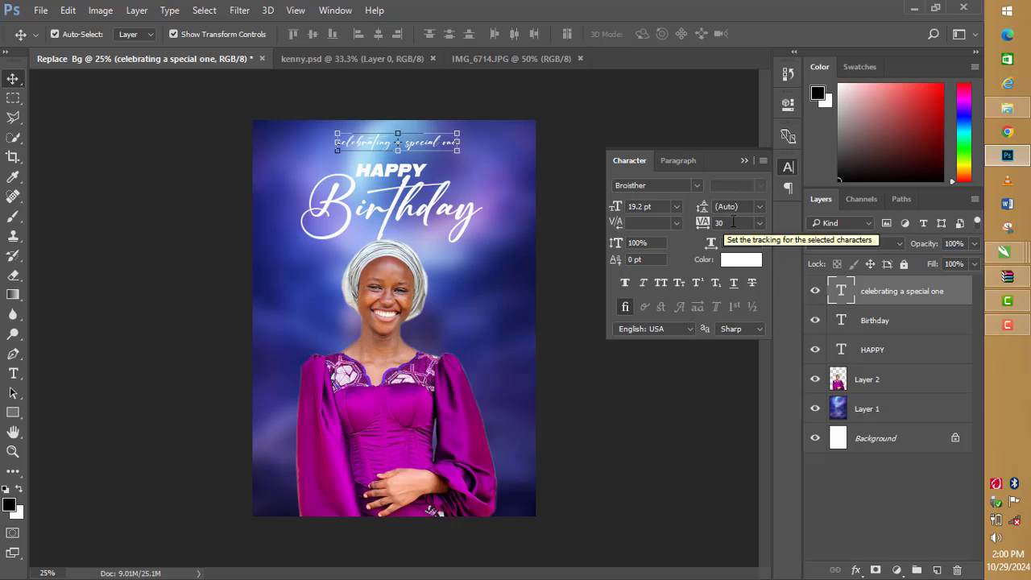
Try wider tracking values of 50 and 100 on the "celebrating a special one" text.
click(721, 223)
text(50)
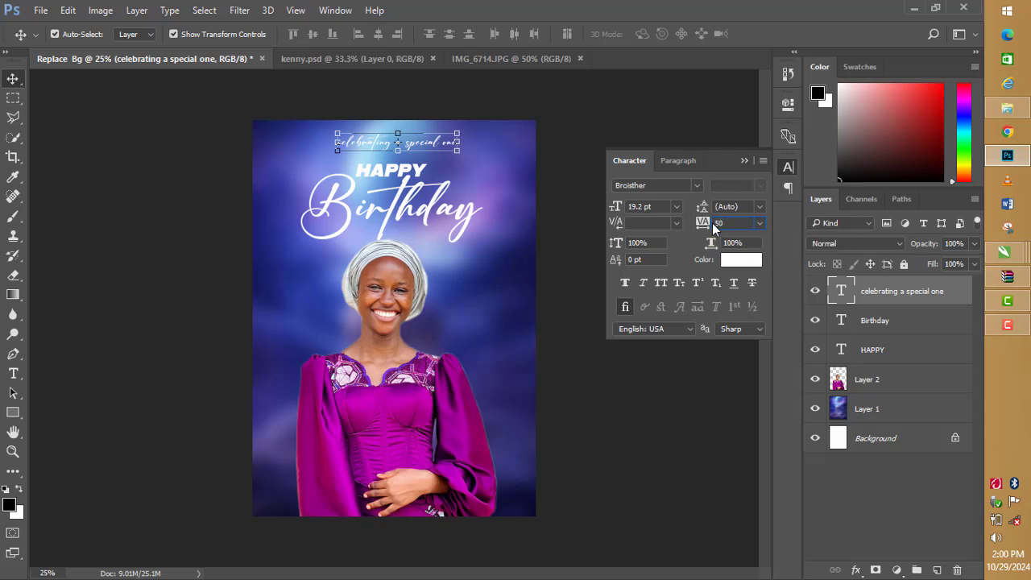
key(Return)
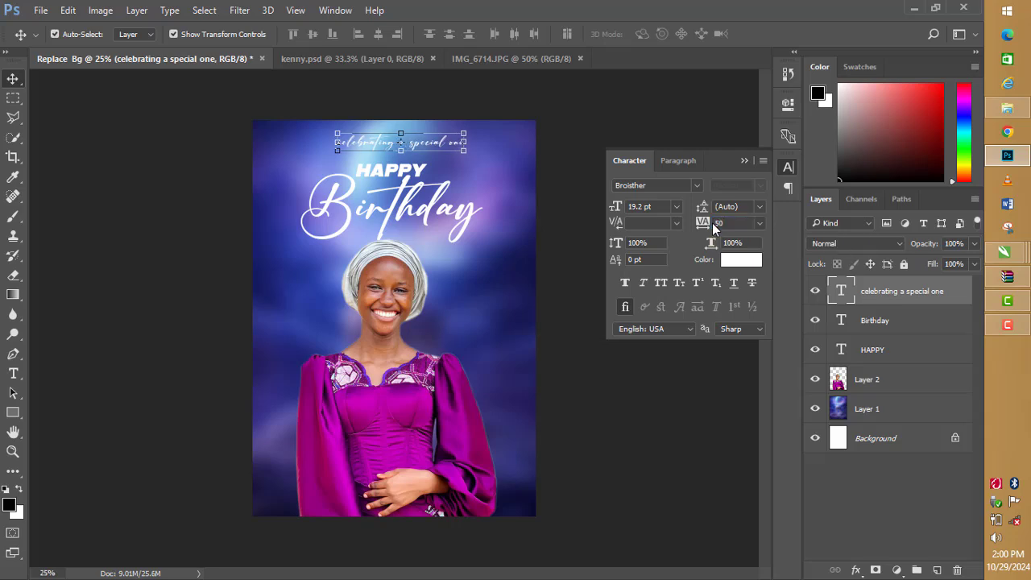
click(704, 225)
text(100)
key(Return)
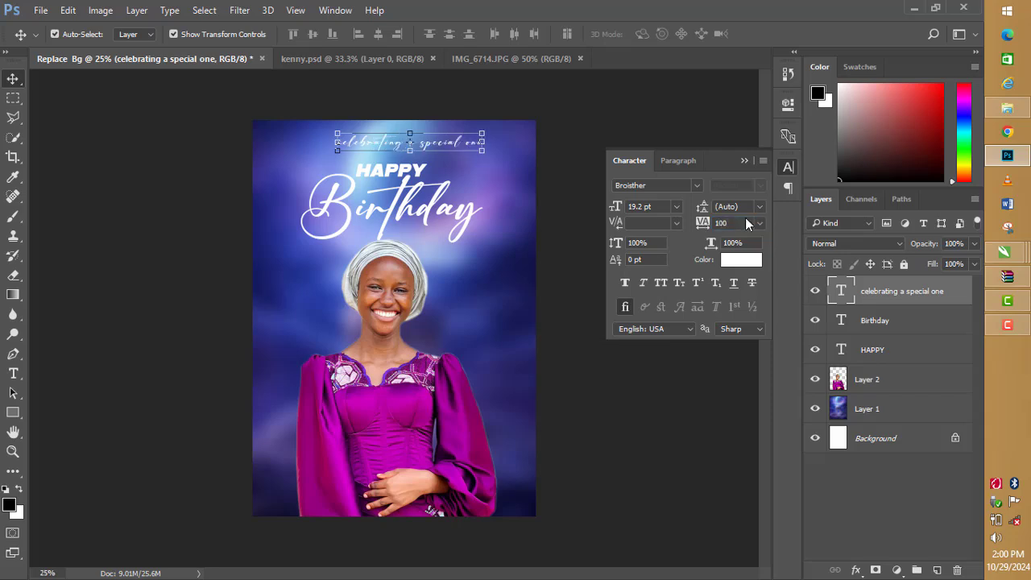
Set the tracking of the "celebrating a special one" text to 200 and recentre it horizontally above HAPPY.
click(710, 224)
text(200)
key(Return)
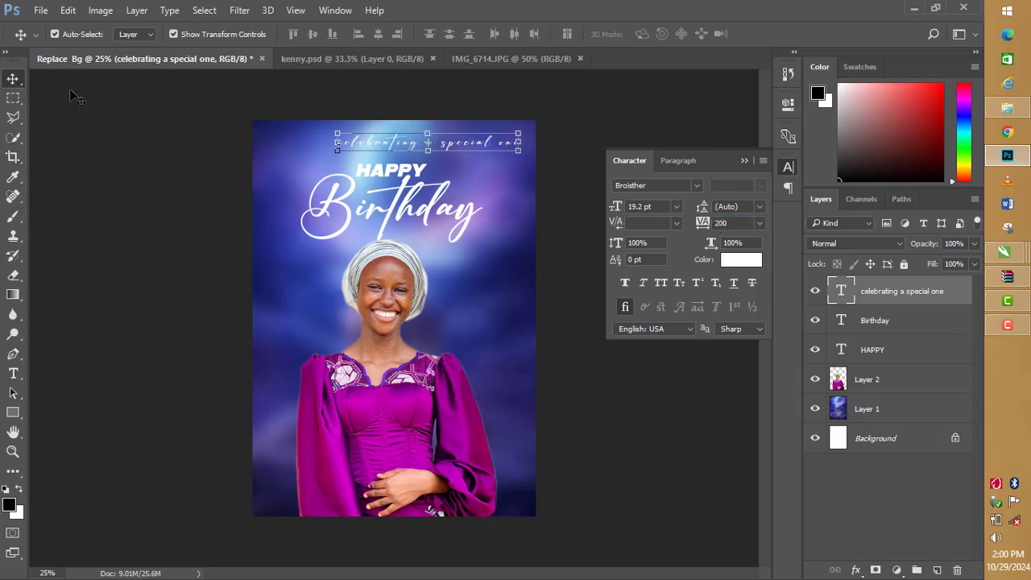
click(159, 116)
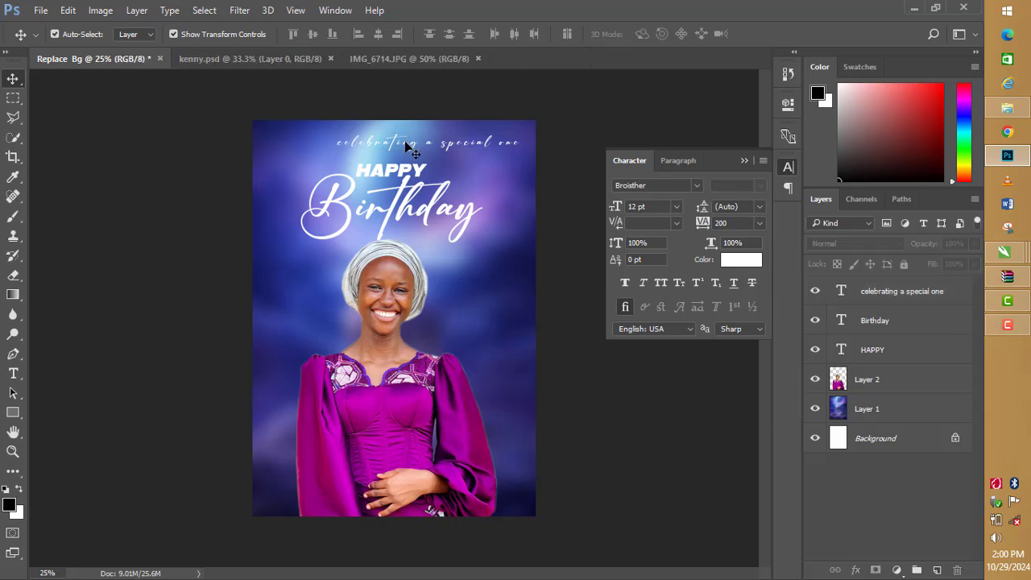
drag(411, 149, 373, 149)
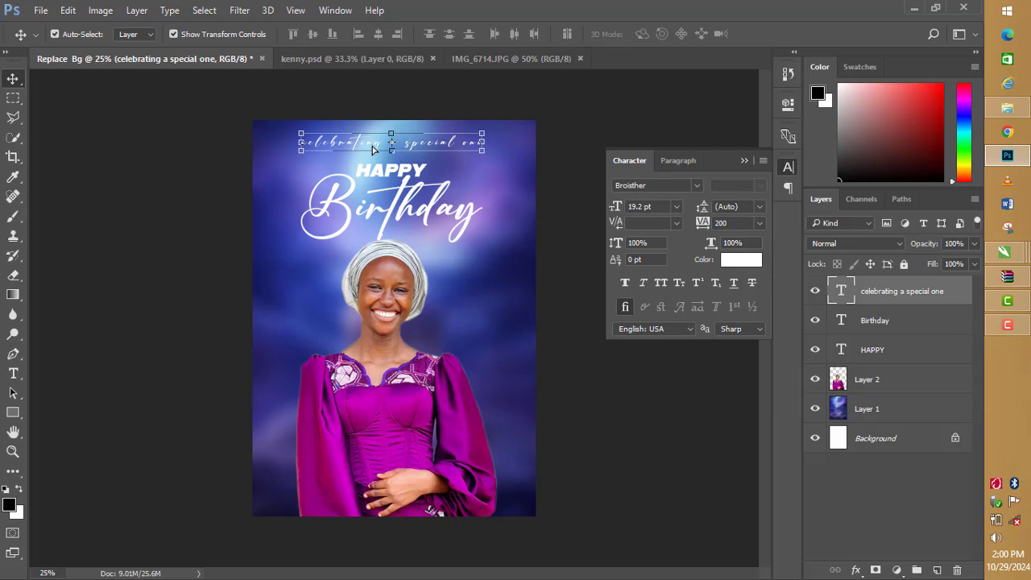
click(232, 124)
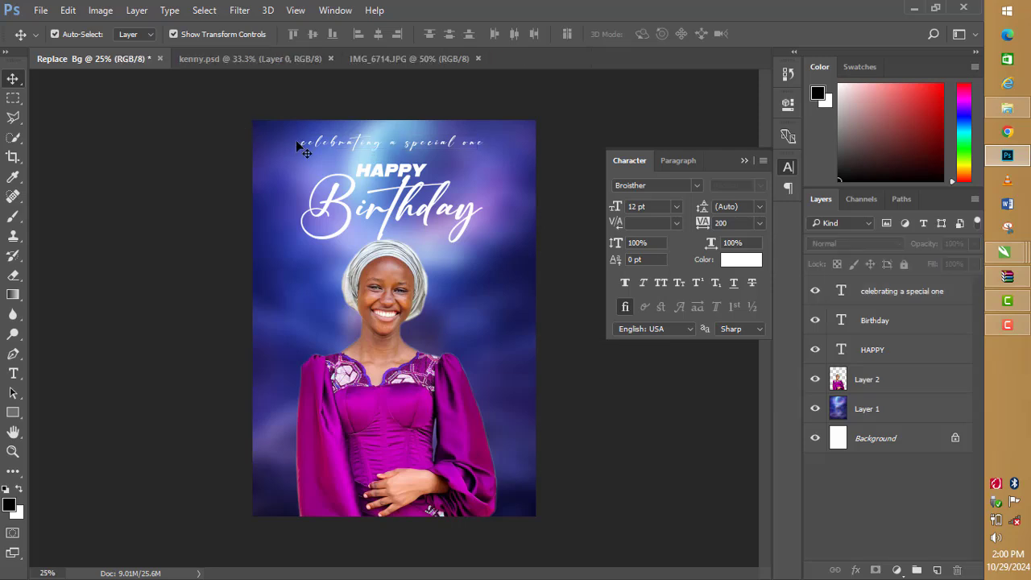
Capitalize the first letter of the top text line so it reads "Celebrating a special one".
click(306, 148)
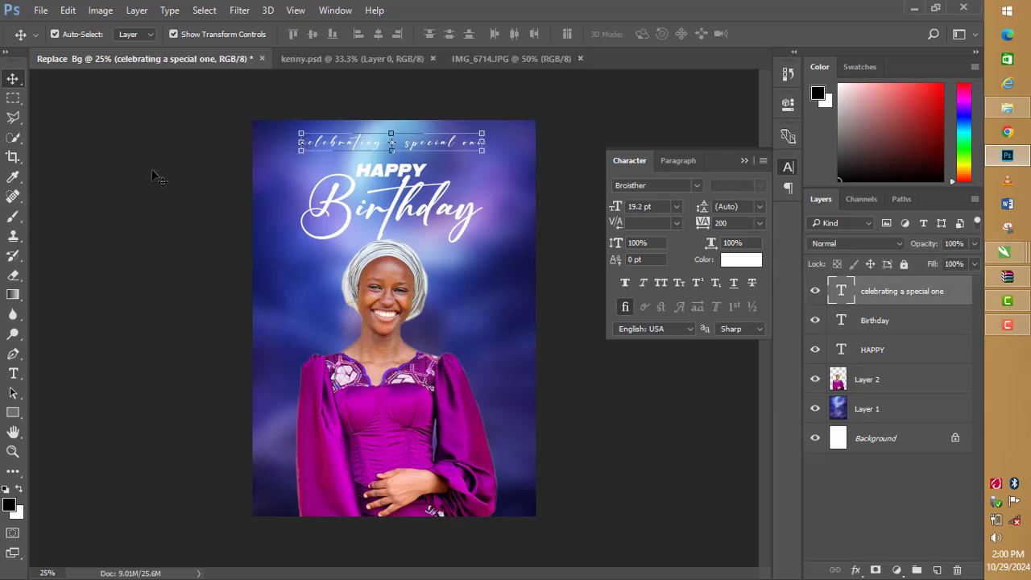
click(13, 373)
click(303, 142)
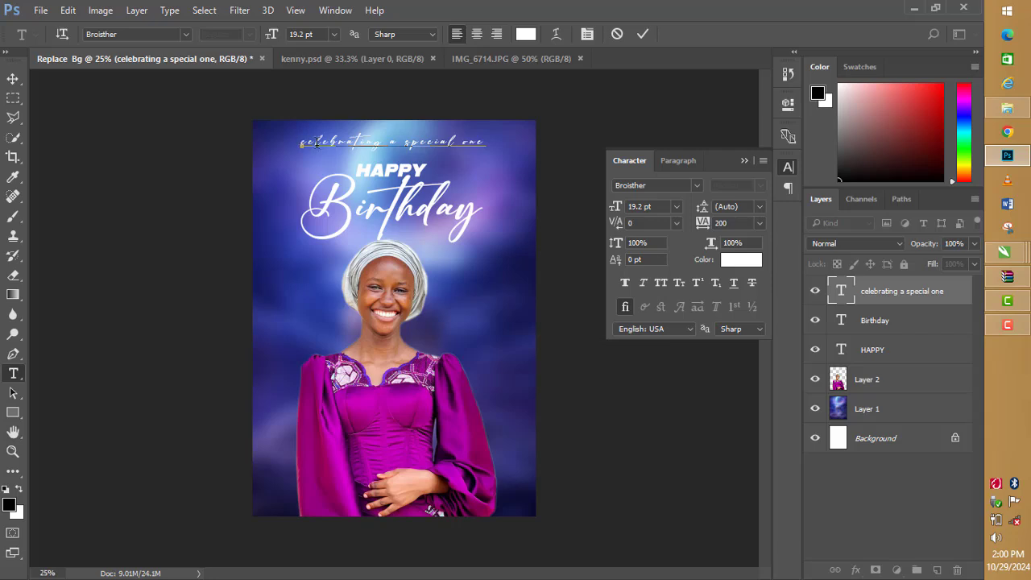
click(306, 142)
key(BackSpace)
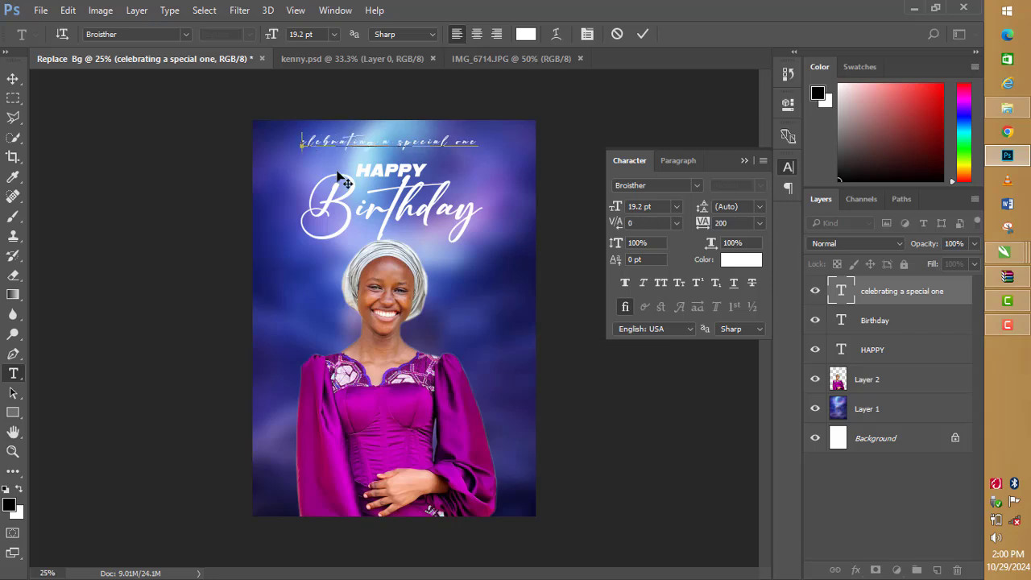
text(C)
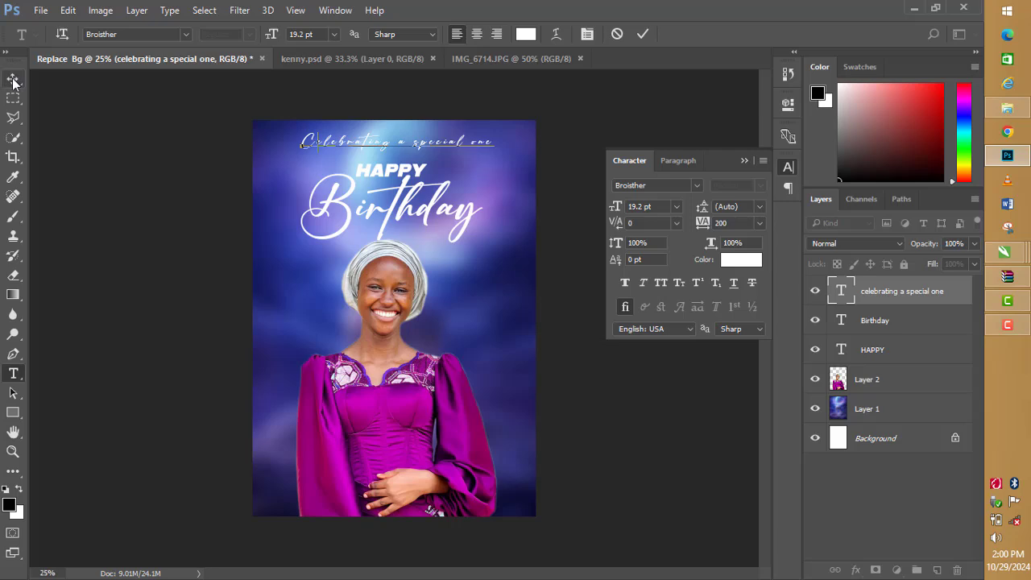
click(642, 34)
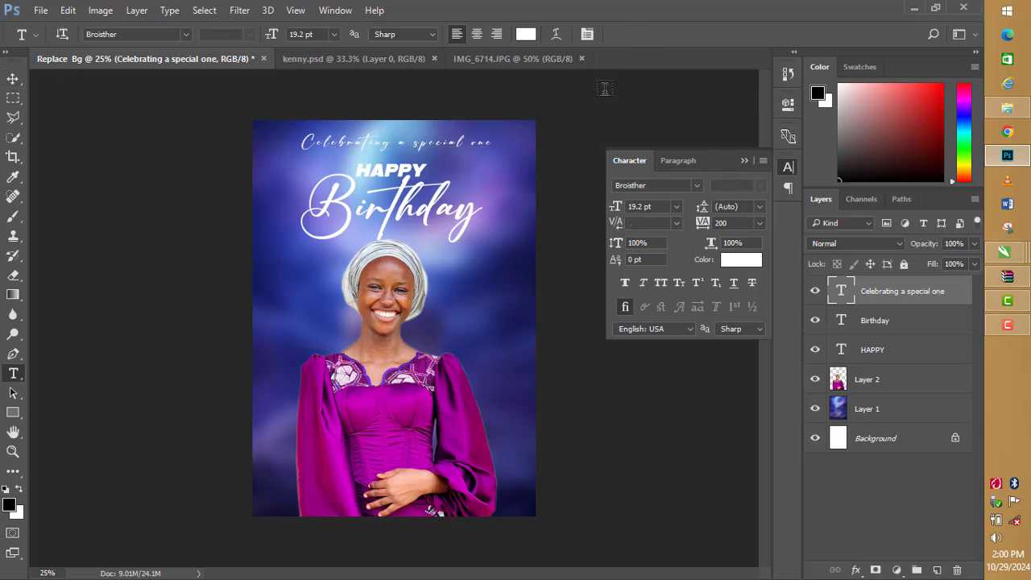
Select the whole "Celebrating a special one" line and try yellow text colors from f9e649 through f4e882 to a paler fef5a8.
triple_click(439, 141)
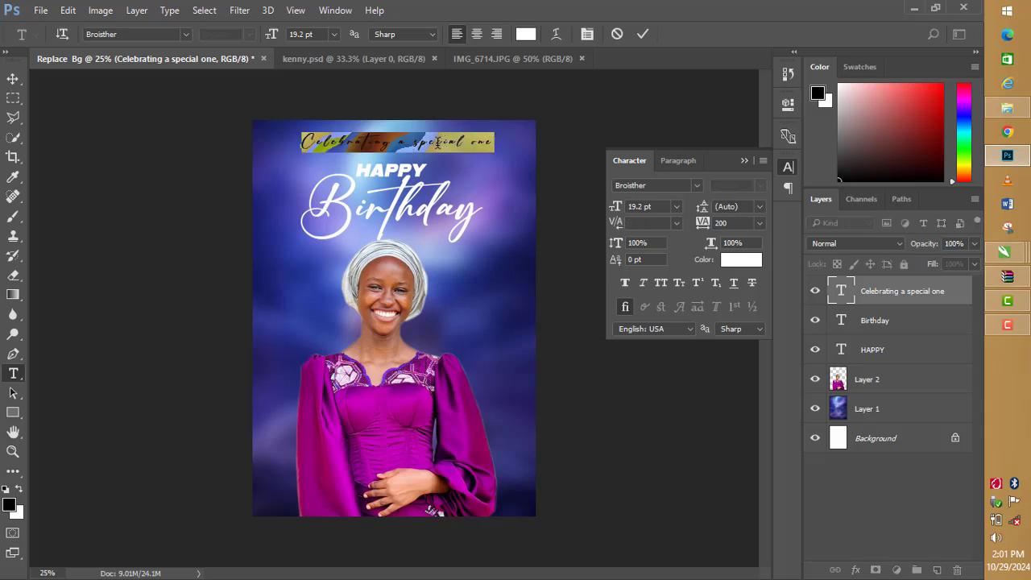
click(525, 34)
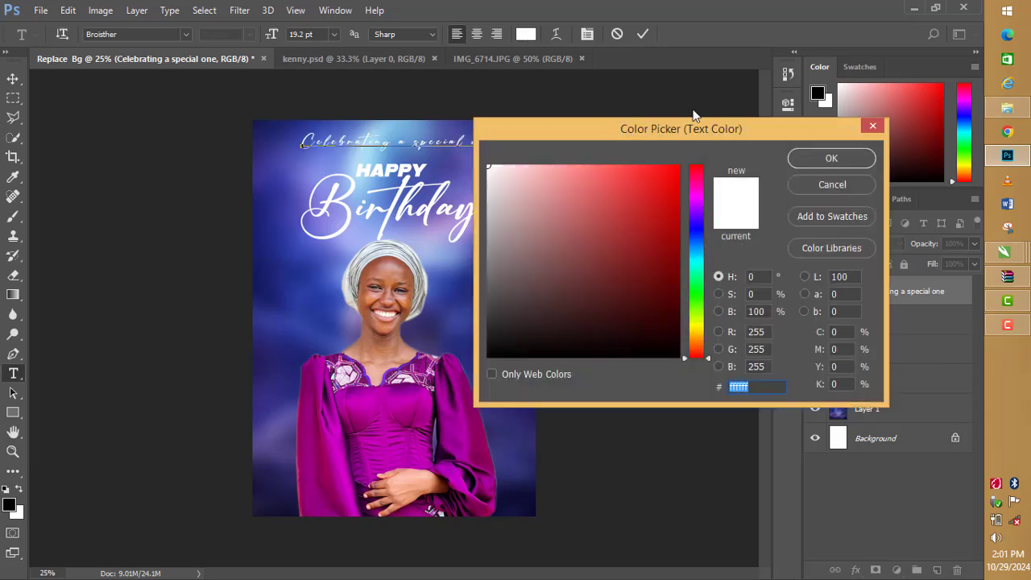
drag(614, 129, 751, 87)
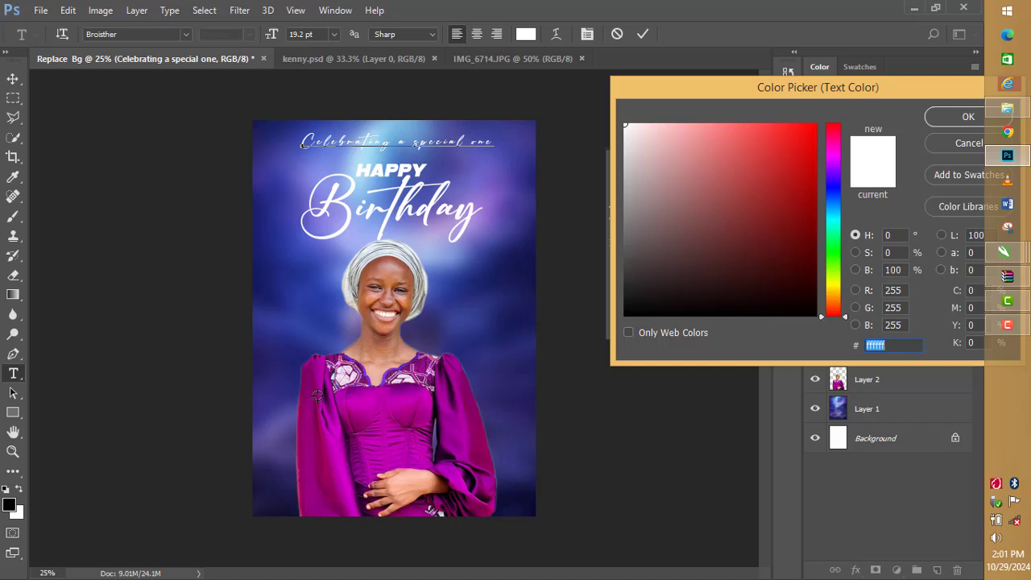
click(837, 288)
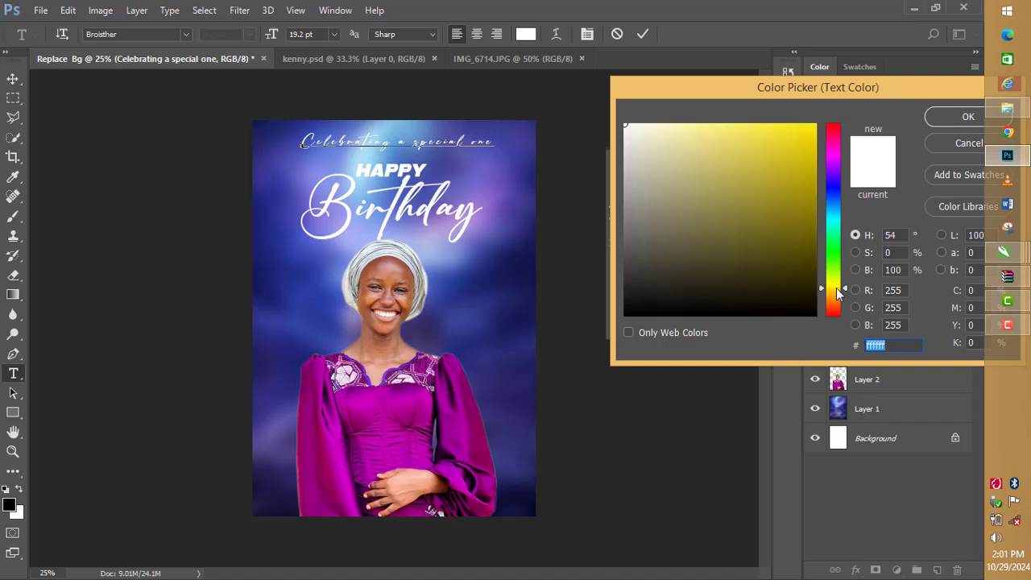
click(808, 188)
mouse_move(808, 188)
mouse_down()
mouse_move(792, 129)
mouse_move(779, 128)
mouse_up()
click(760, 129)
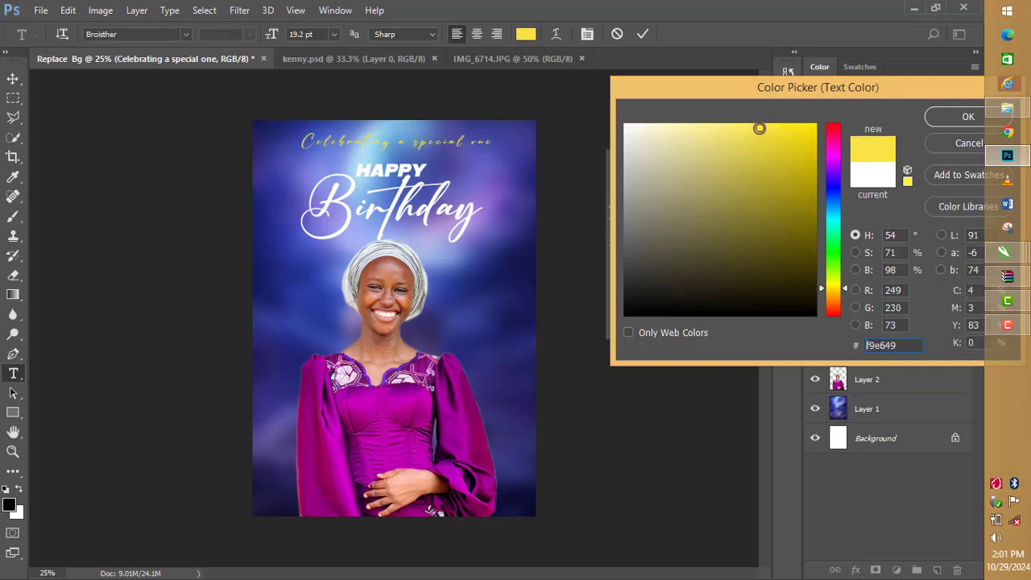
click(714, 131)
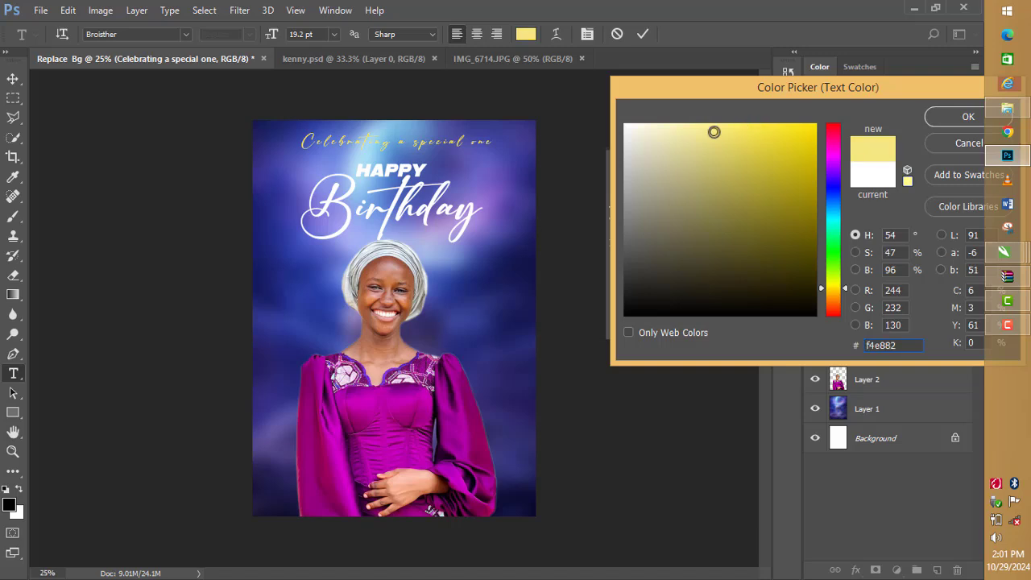
click(706, 129)
click(690, 125)
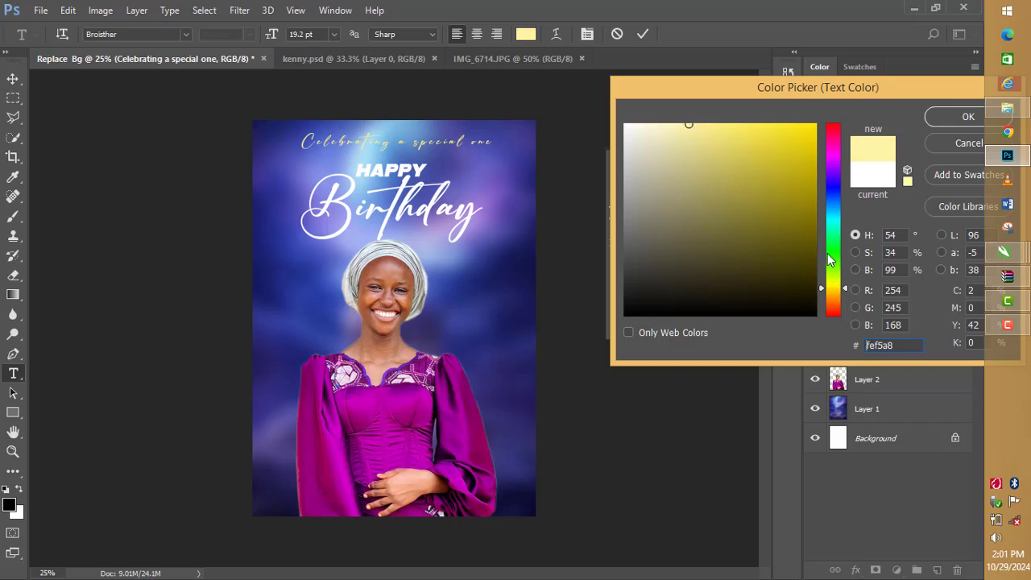
Try light orange shades such as f5c699 for the "Celebrating a special one" text.
drag(846, 291, 846, 304)
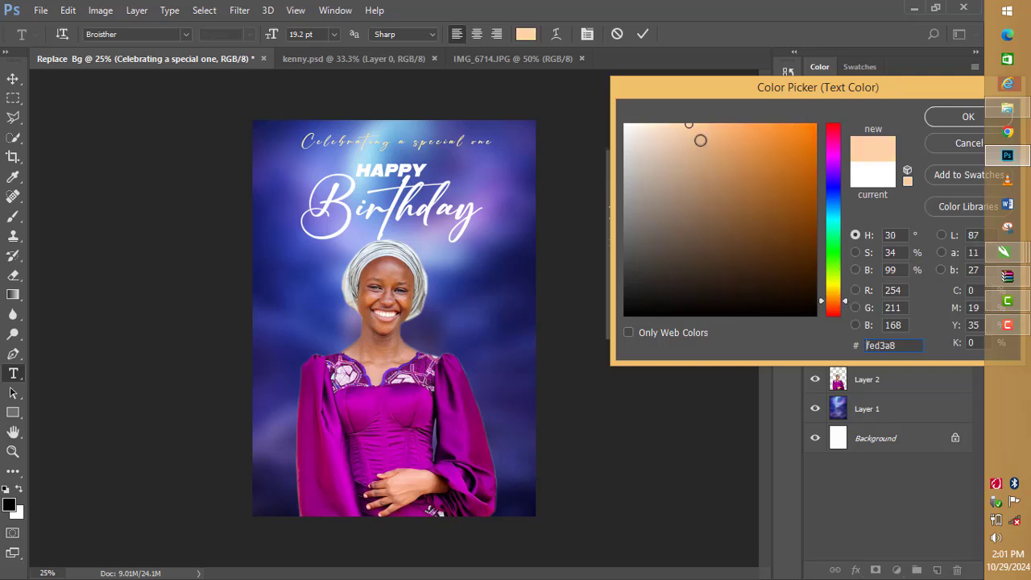
click(730, 133)
click(708, 130)
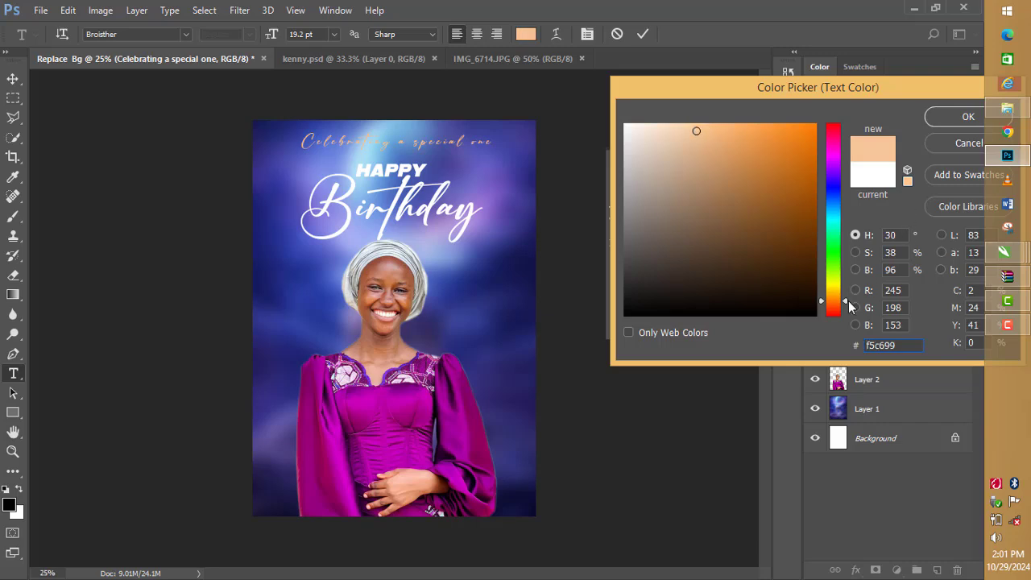
Set the "Celebrating a special one" text to a pale yellow of about f0f598 and commit the edit.
drag(848, 309, 842, 283)
click(698, 131)
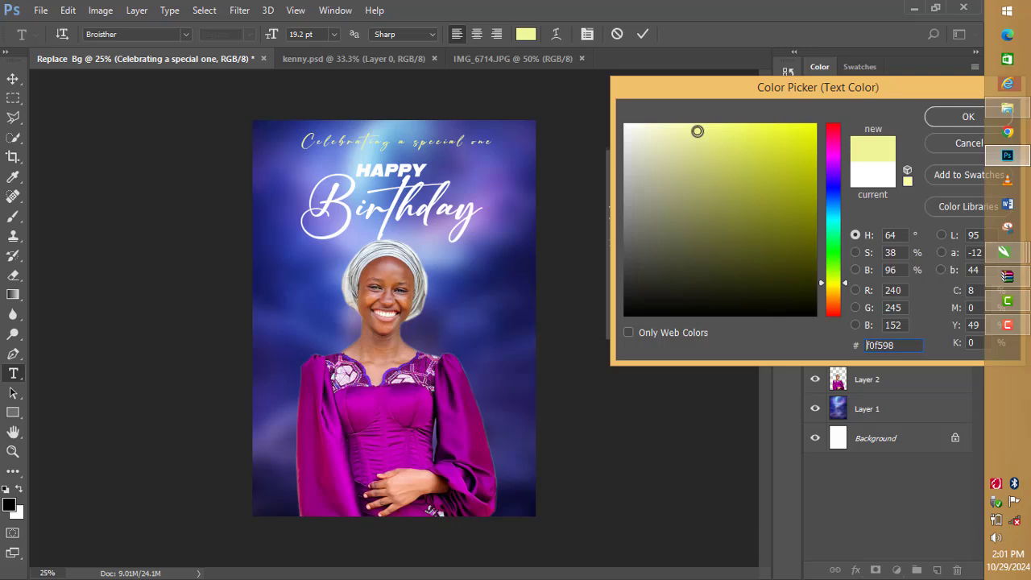
drag(697, 131, 697, 130)
click(944, 119)
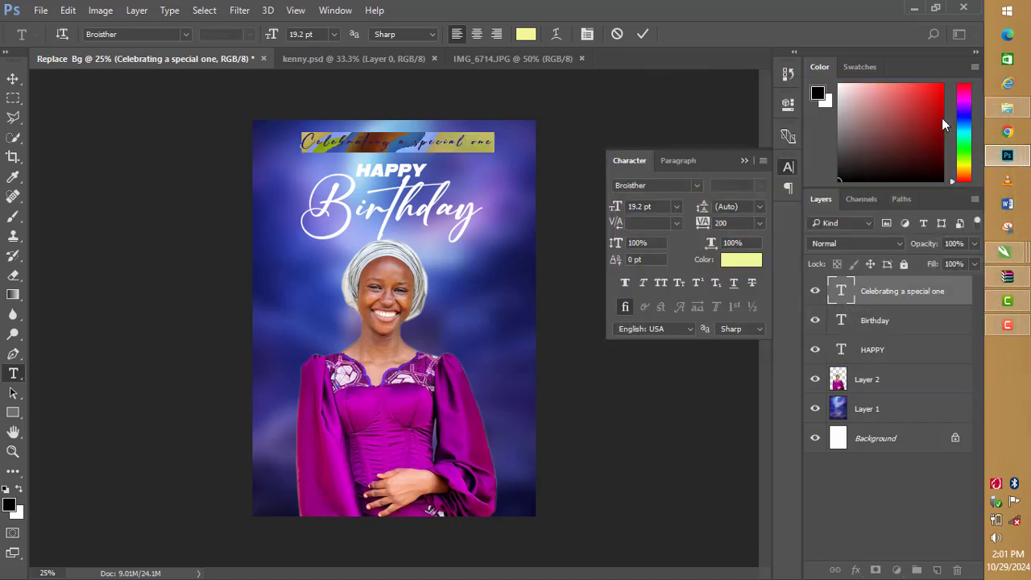
click(641, 34)
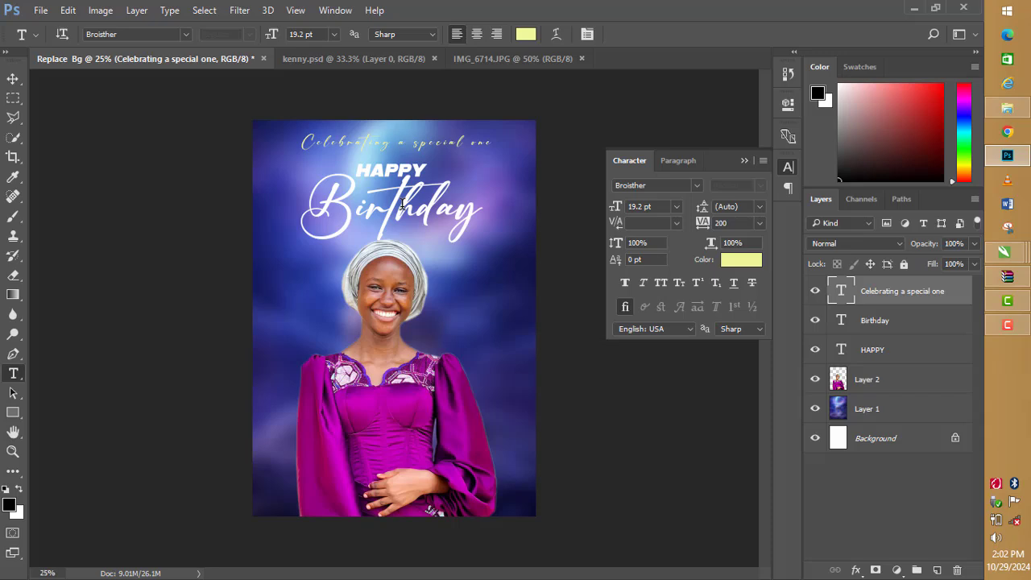
Select the Birthday text and duplicate its layer.
click(12, 78)
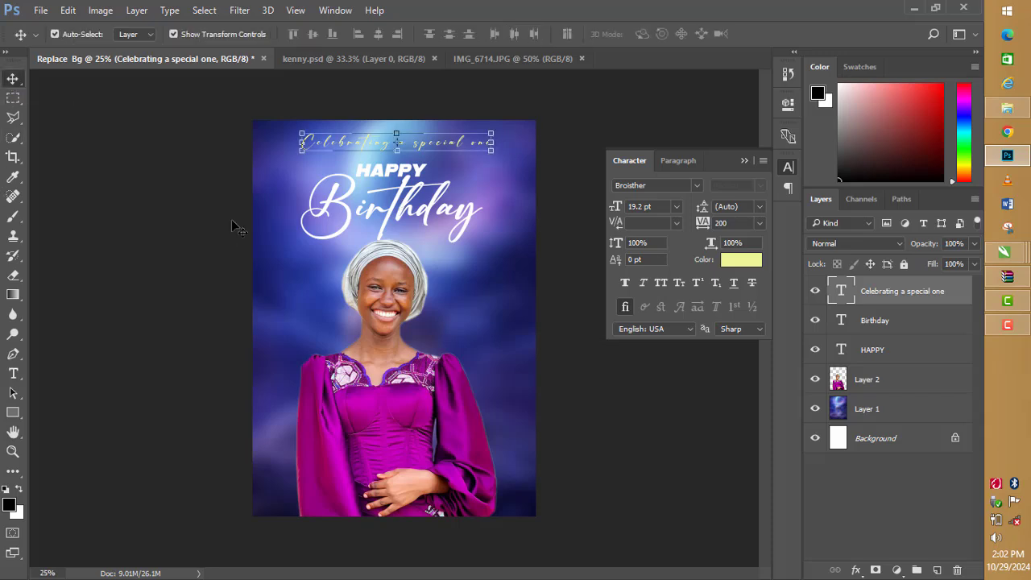
click(286, 183)
click(336, 206)
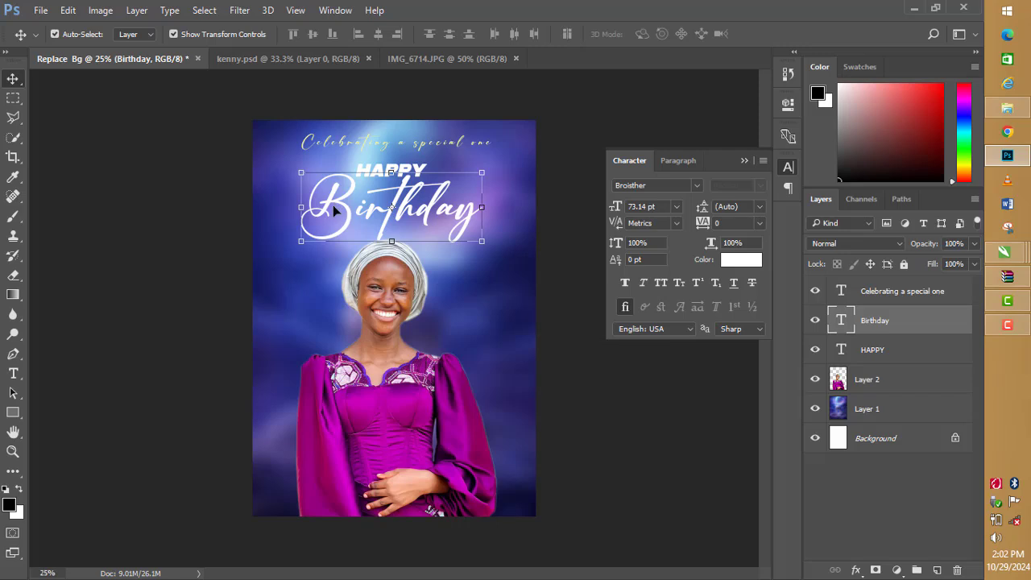
key(ctrl)
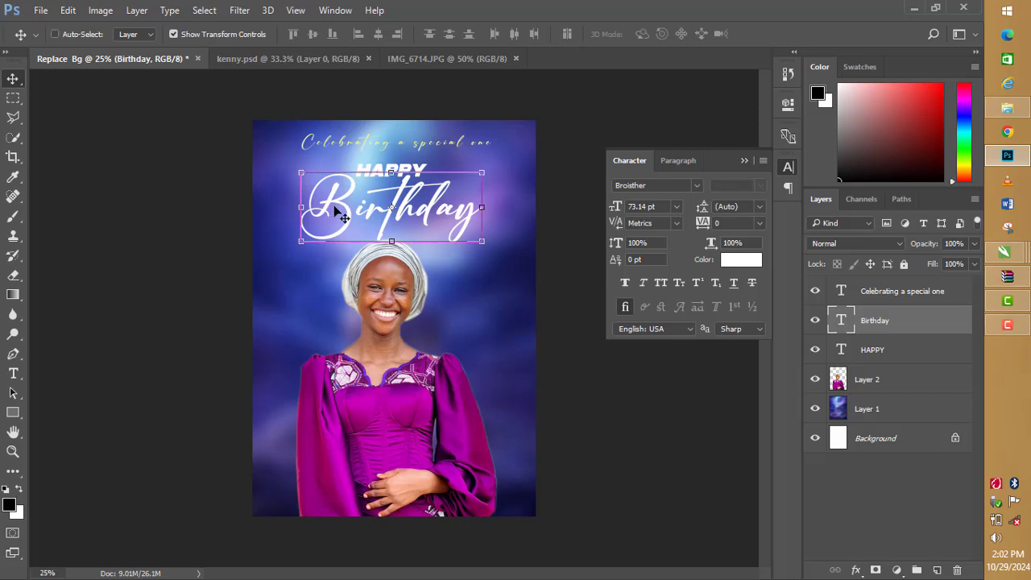
key(ctrl+j)
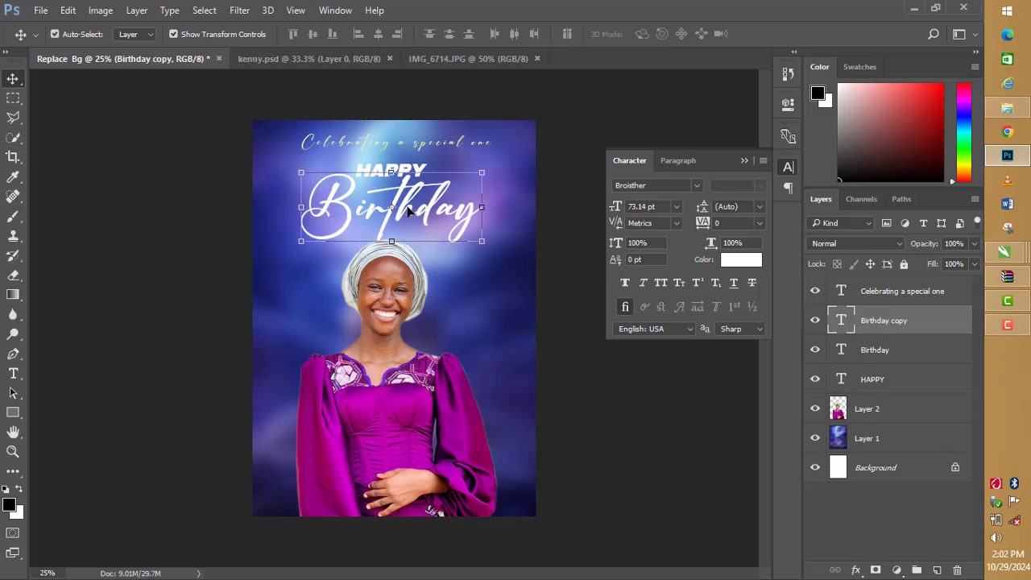
Move the Birthday copy down over the portrait's face and enlarge it to about 168% so it spans the full canvas width.
drag(425, 210, 429, 280)
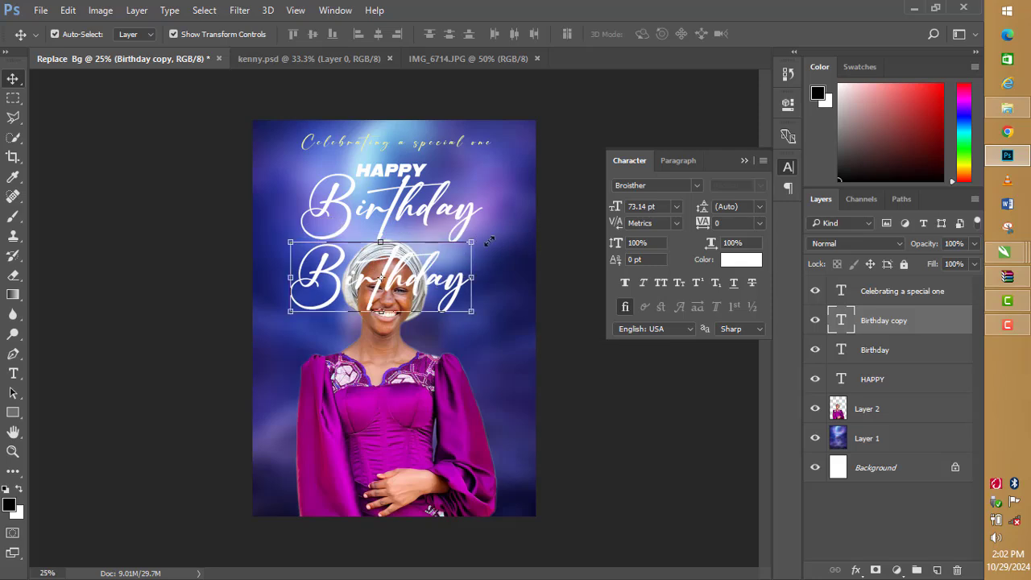
drag(471, 242, 551, 209)
drag(288, 323, 251, 331)
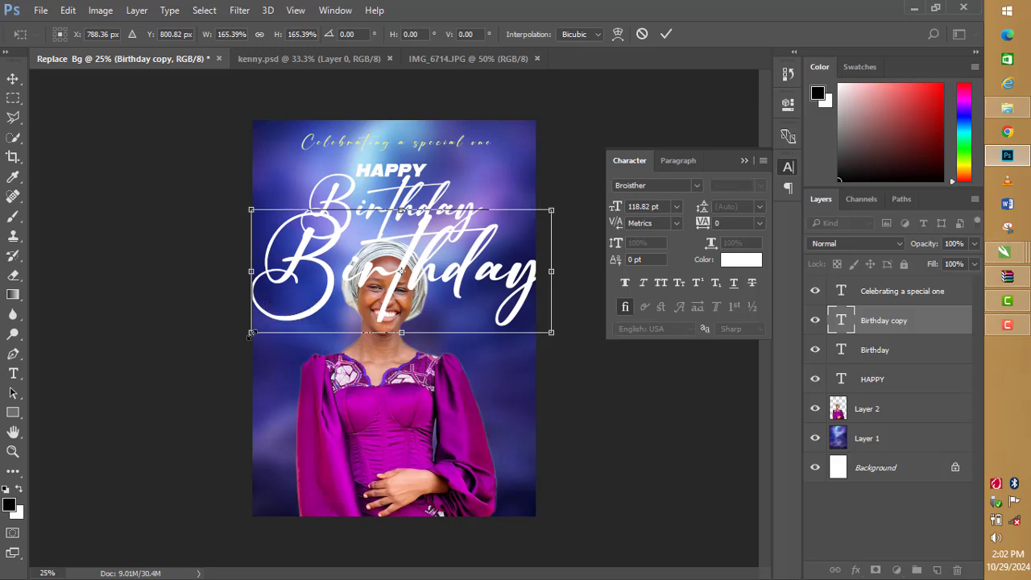
drag(408, 252, 405, 298)
drag(546, 379, 551, 381)
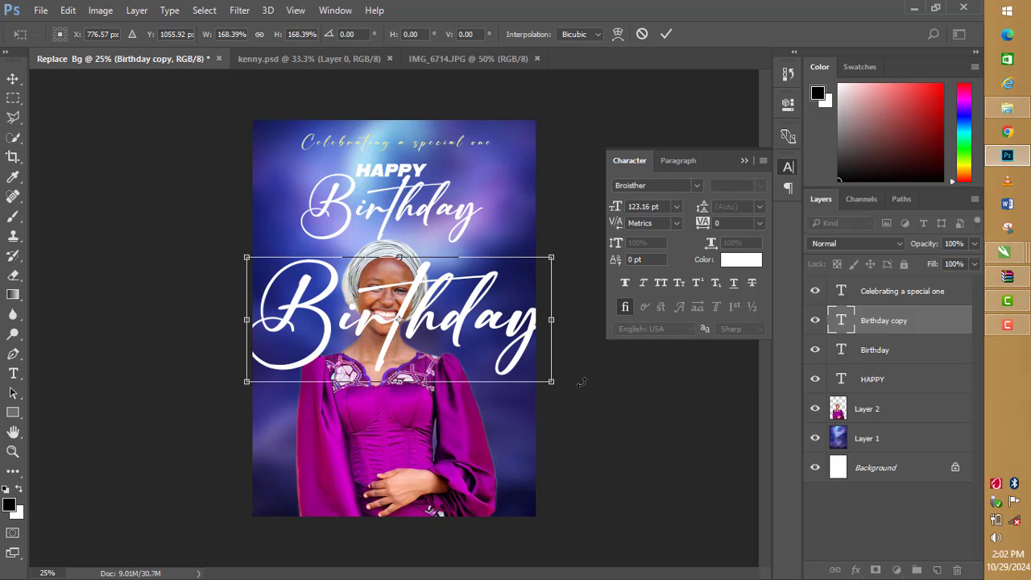
click(665, 34)
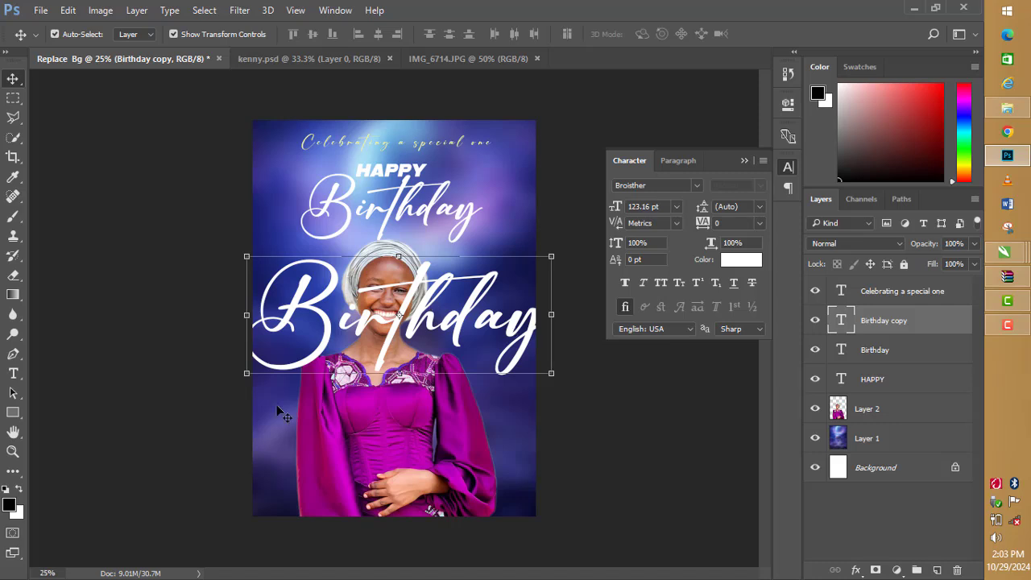
Move the portrait layer, Layer 2, directly above the Birthday copy so the large text sits behind the woman.
click(610, 419)
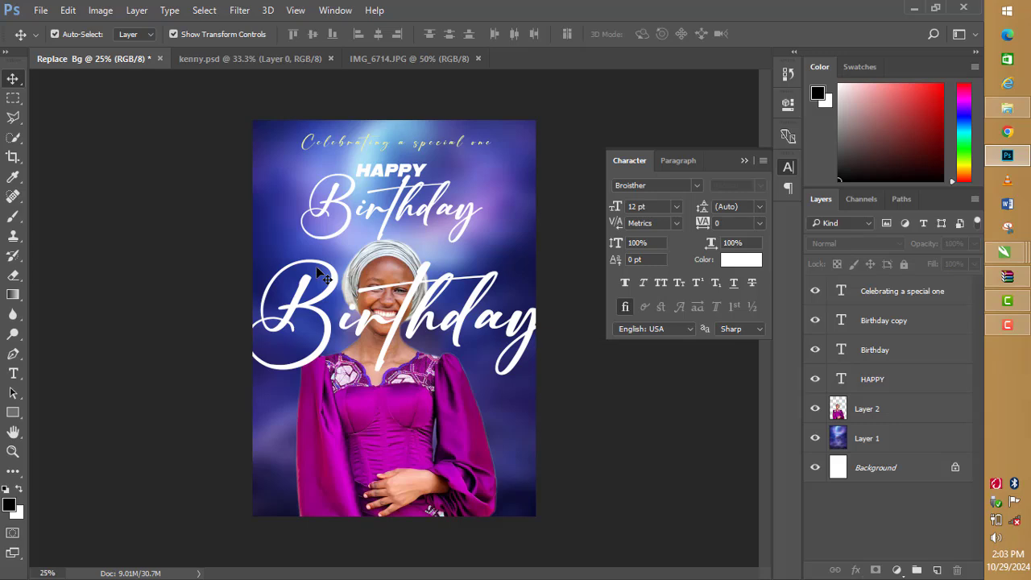
click(465, 330)
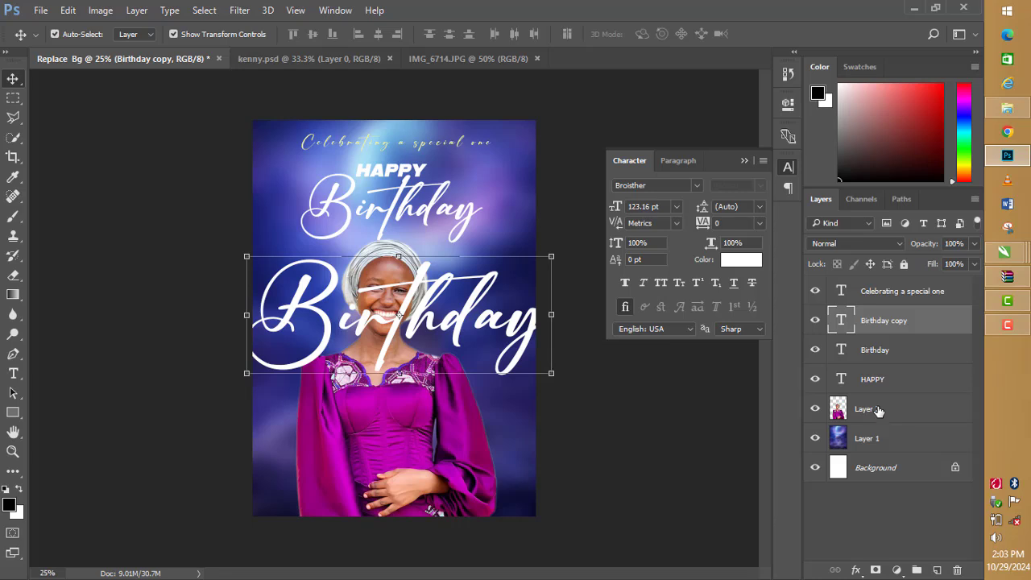
drag(878, 411, 862, 321)
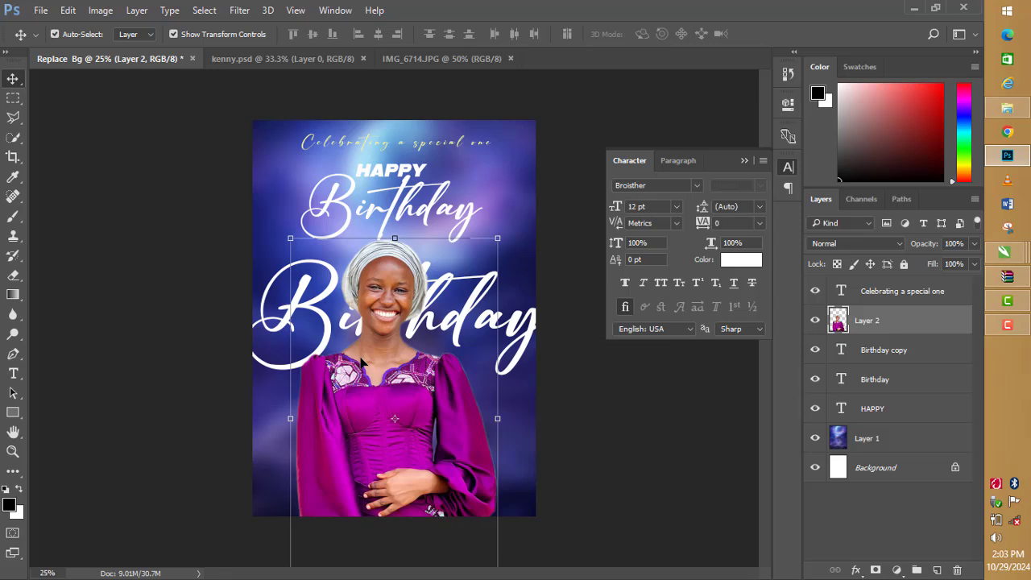
Compare the portrait layer one level below and one level above the Birthday copy in the stacking order.
key(ctrl)
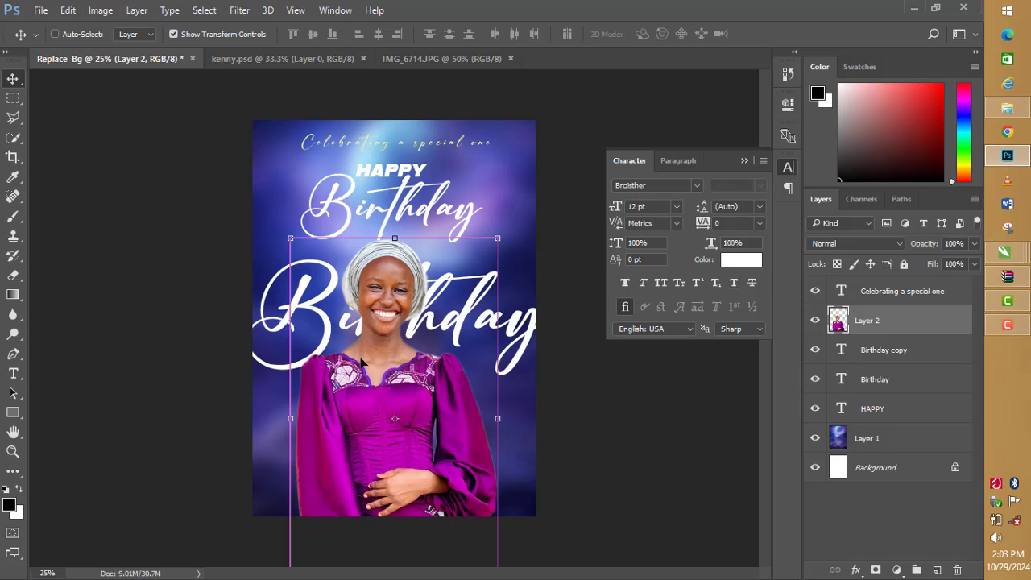
key(ctrl+bracketleft)
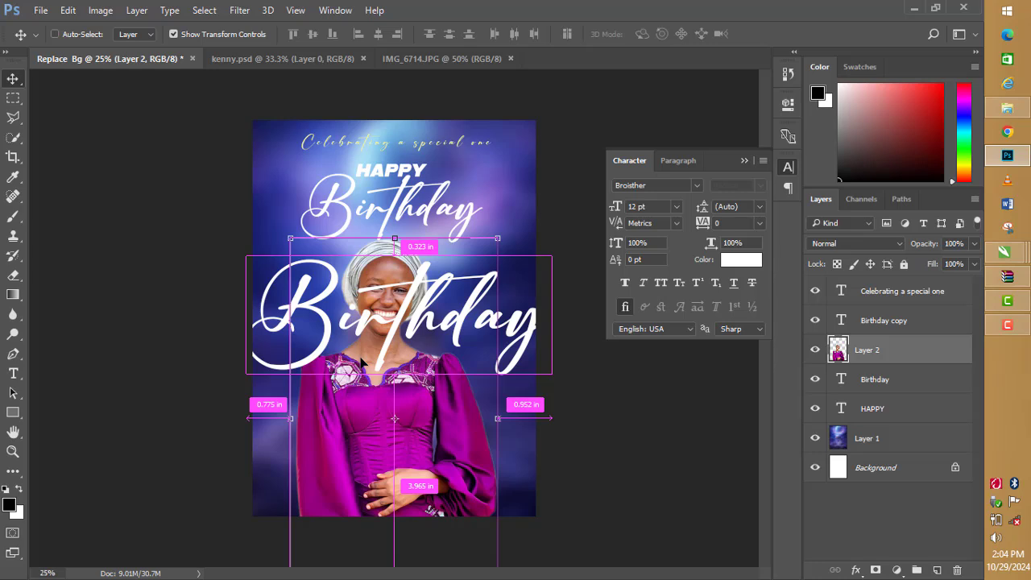
key(ctrl+bracketright)
key(ctrl+bracketleft)
key(ctrl+bracketright)
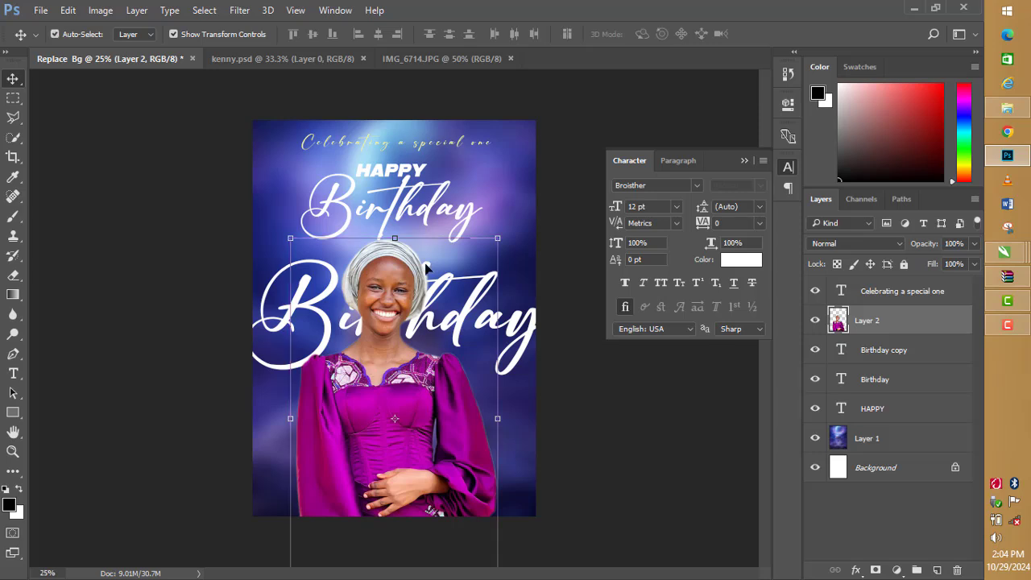
Try opacity levels up to 100% on the large Birthday copy behind the portrait and set it to 10%.
click(908, 358)
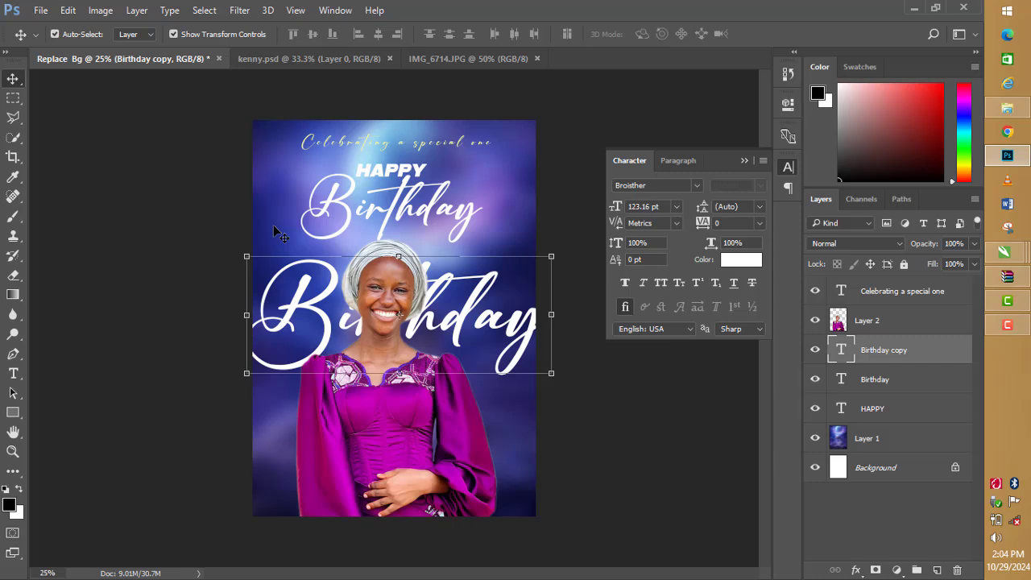
key(1)
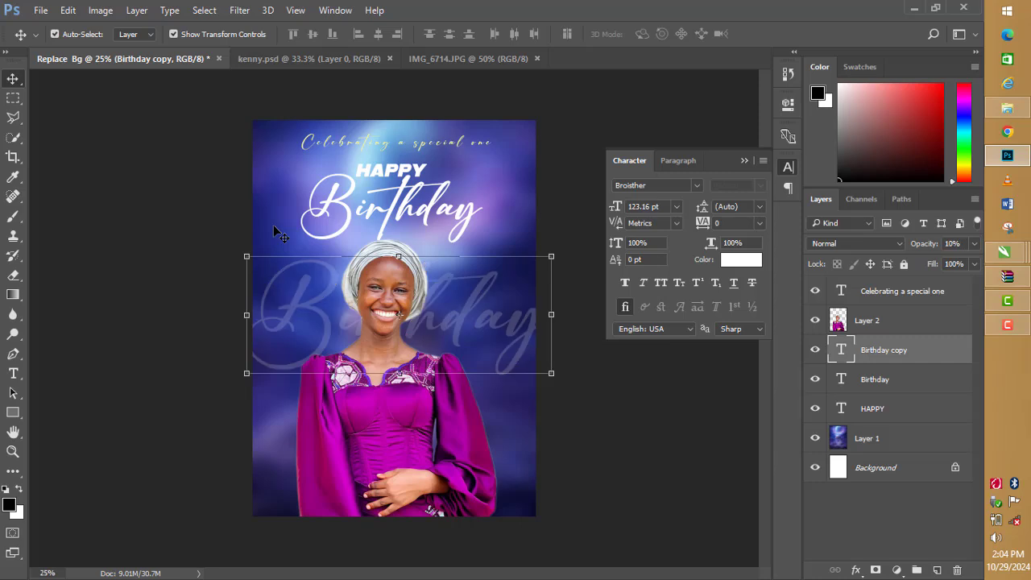
key(2)
key(3)
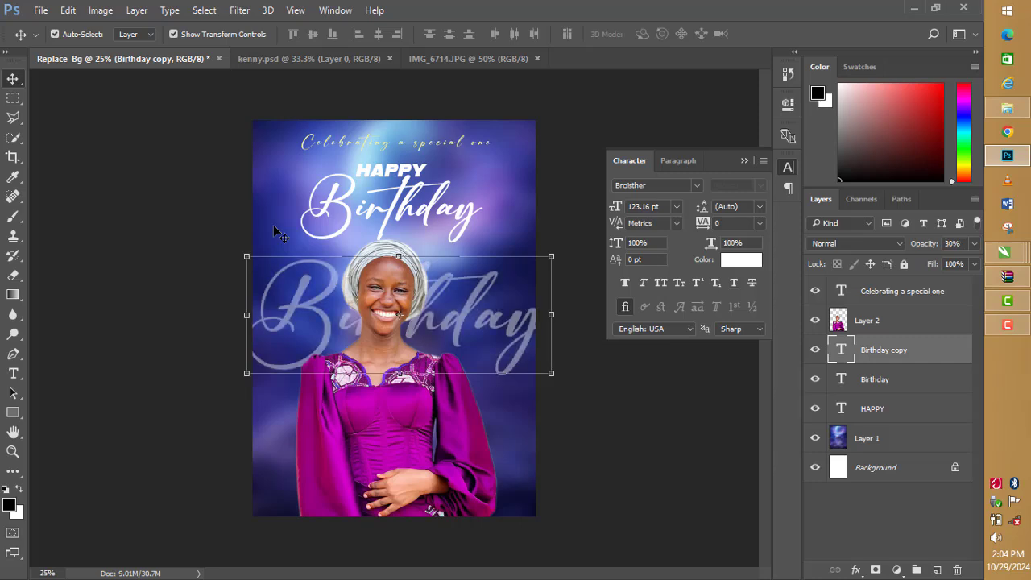
key(4)
key(5)
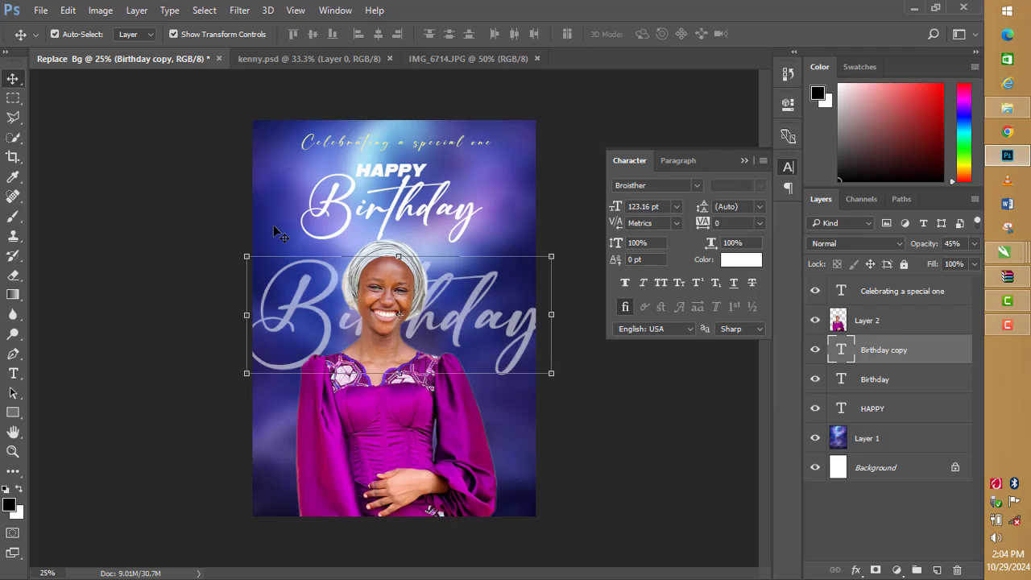
key(6)
key(7)
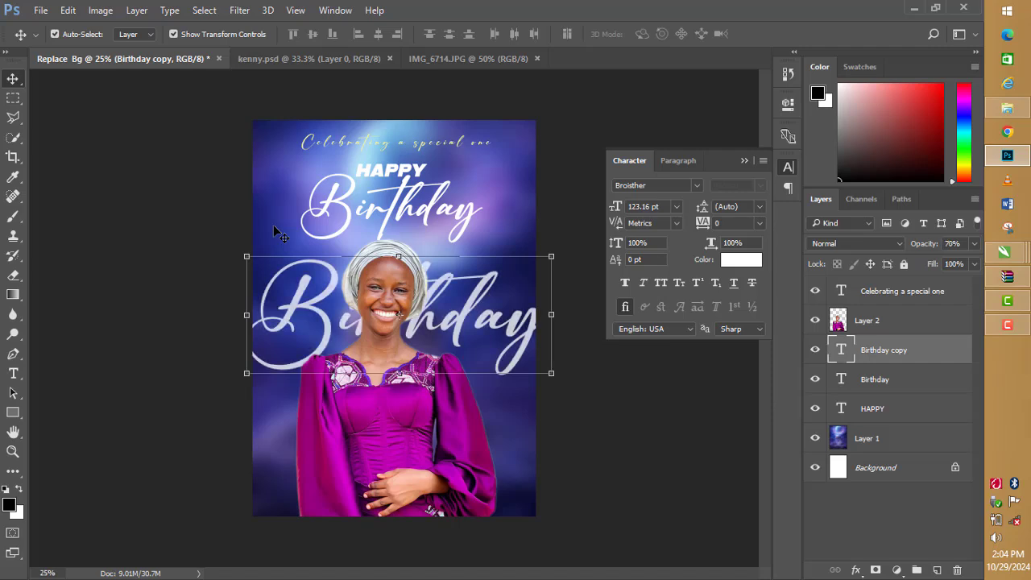
key(8)
key(9)
key(8)
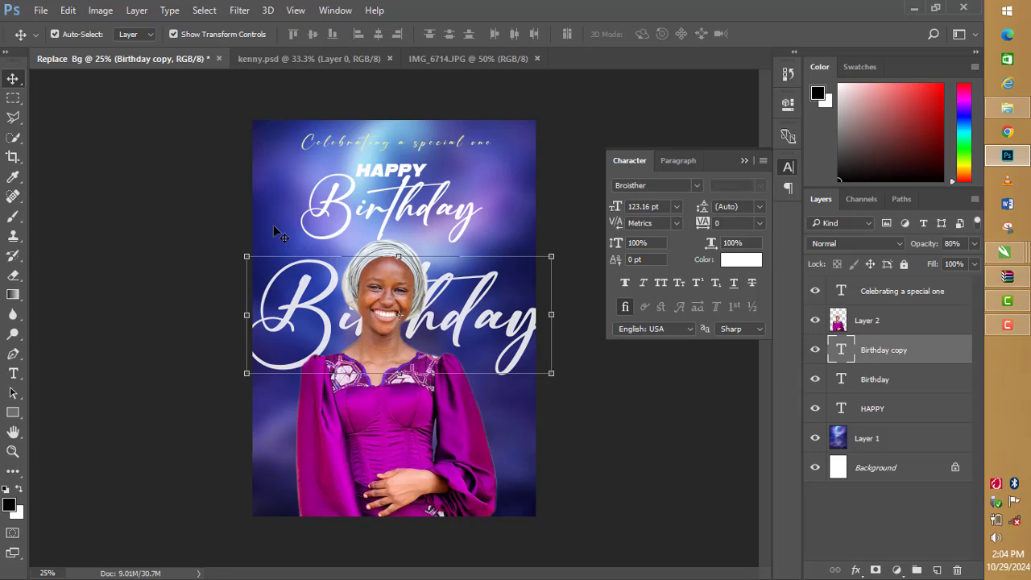
key(9)
key(0)
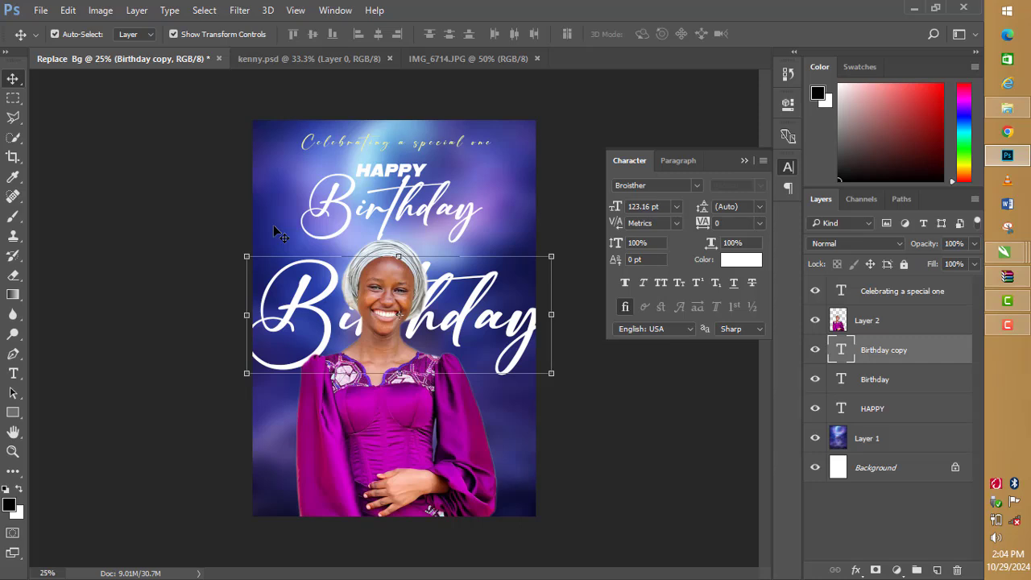
key(1)
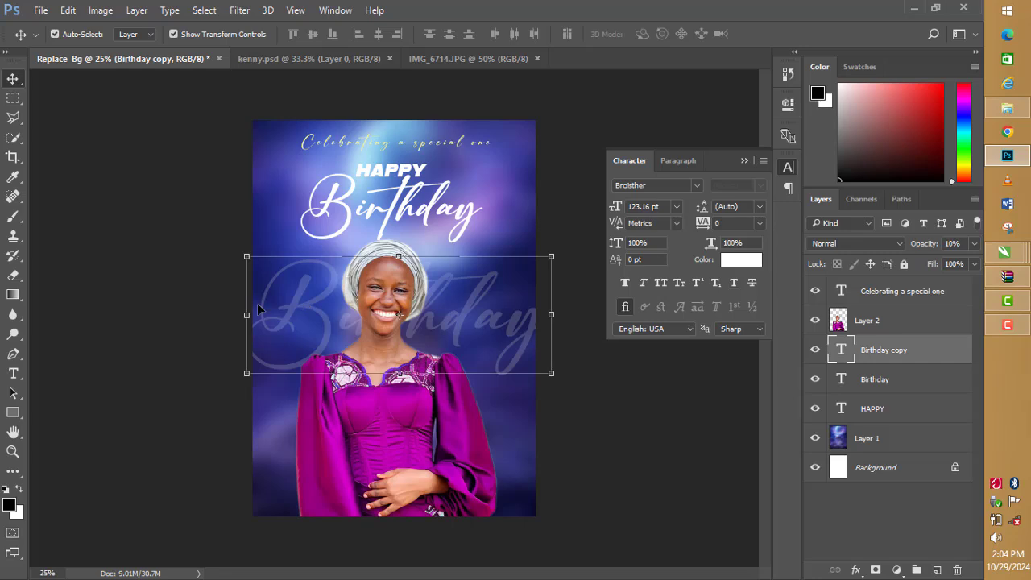
key(ctrl)
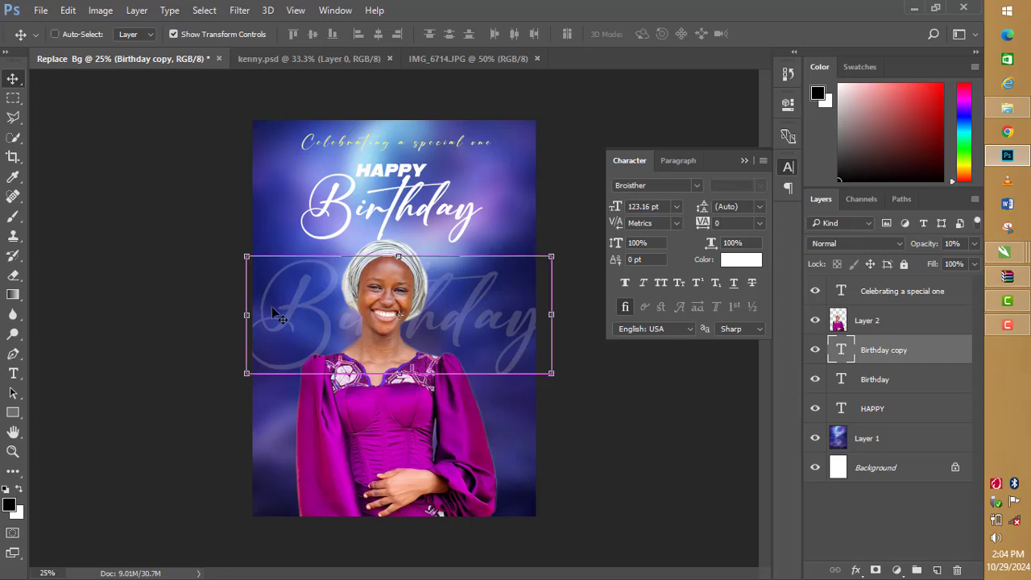
Duplicate the large faint Birthday copy and move the duplicate down so it overlaps just below the original.
key(ctrl+j)
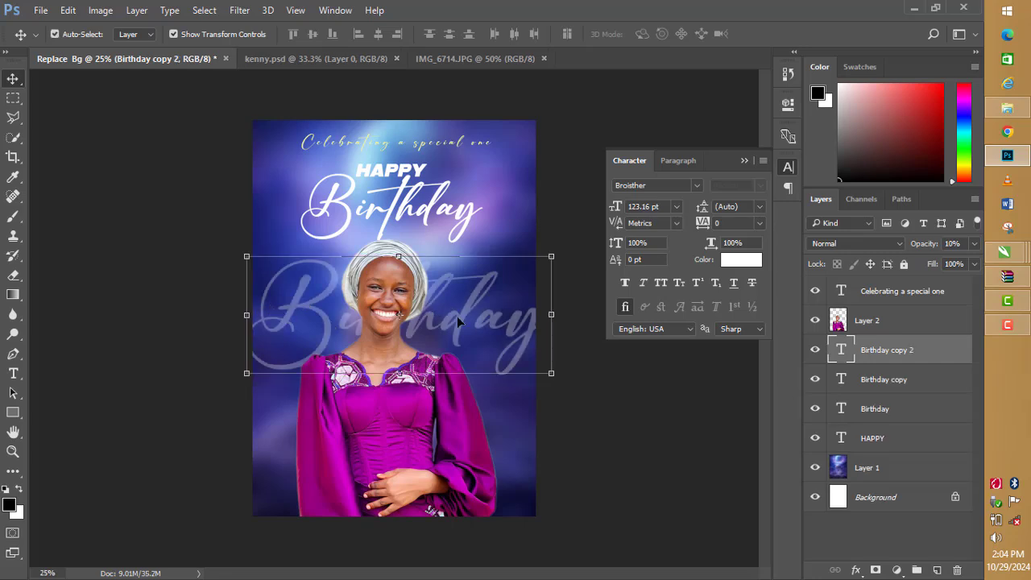
drag(461, 320, 459, 386)
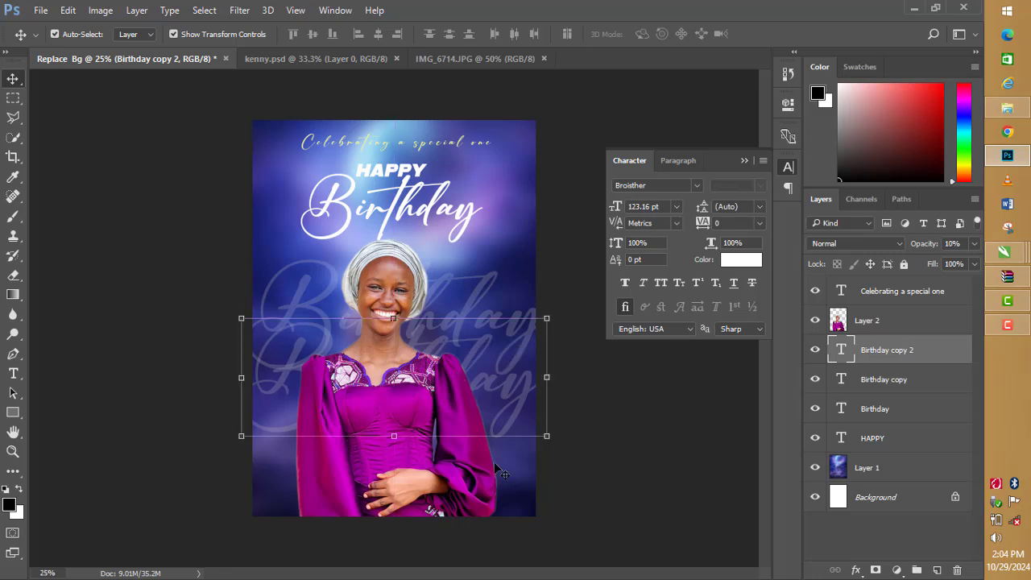
click(610, 411)
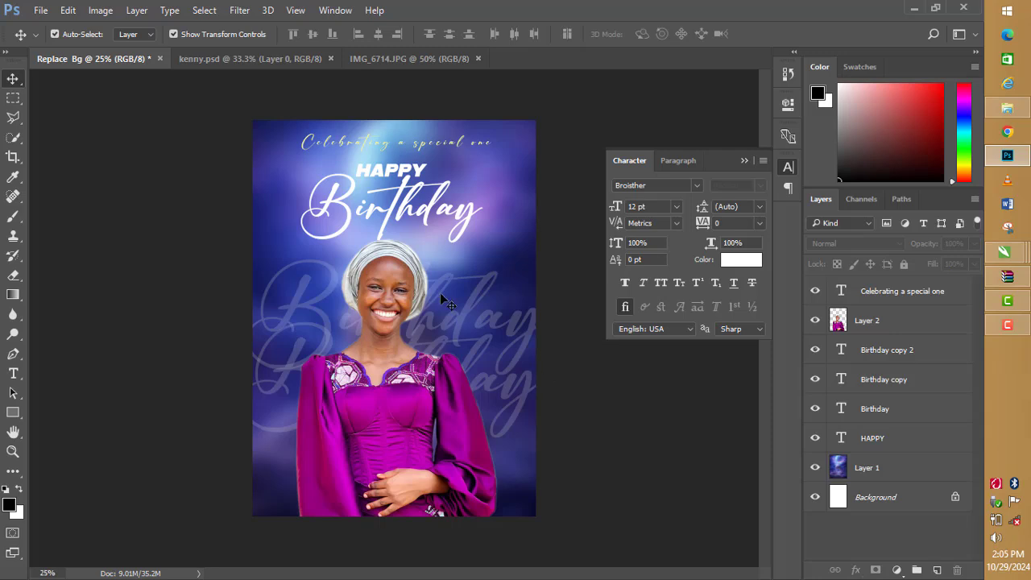
Lower the opacity of the upper large text, Birthday copy, to 2% in its layer blending options.
click(460, 314)
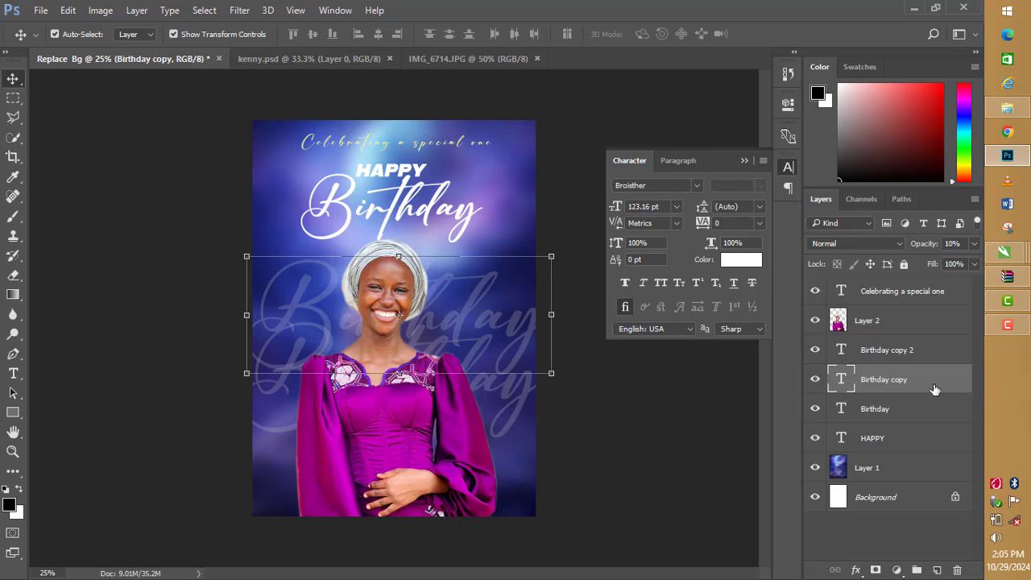
key(space)
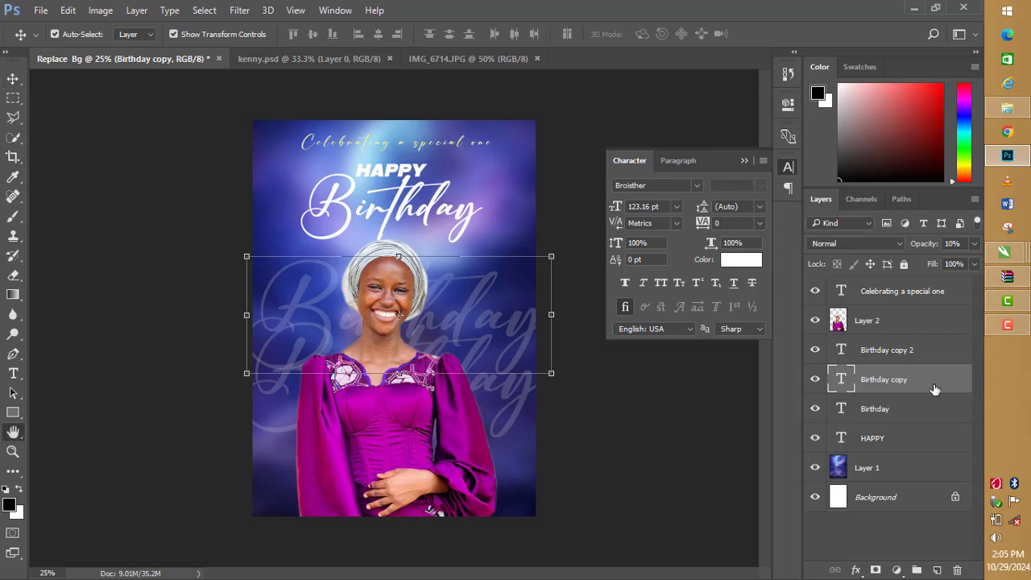
double_click(934, 389)
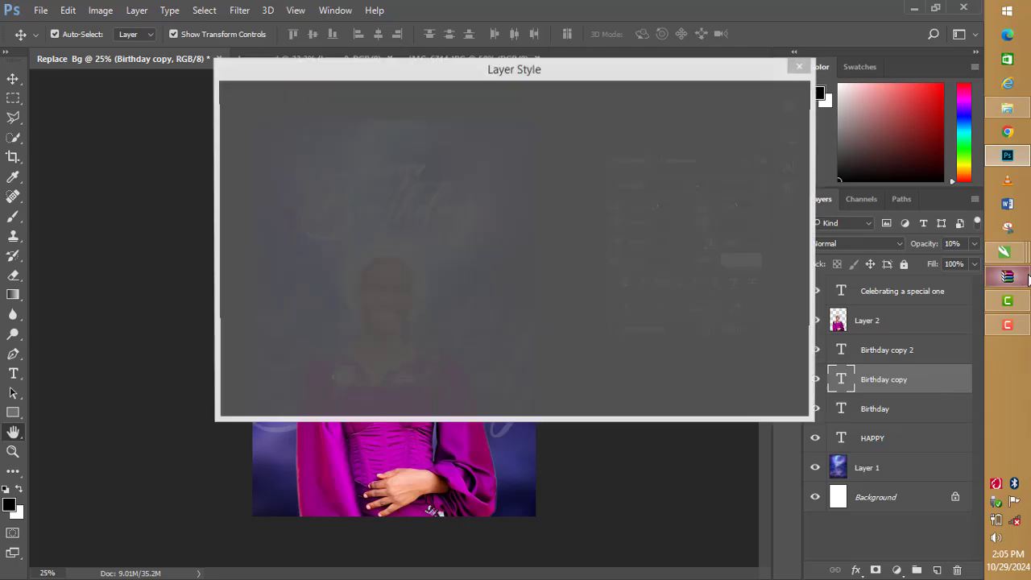
drag(512, 67, 720, 127)
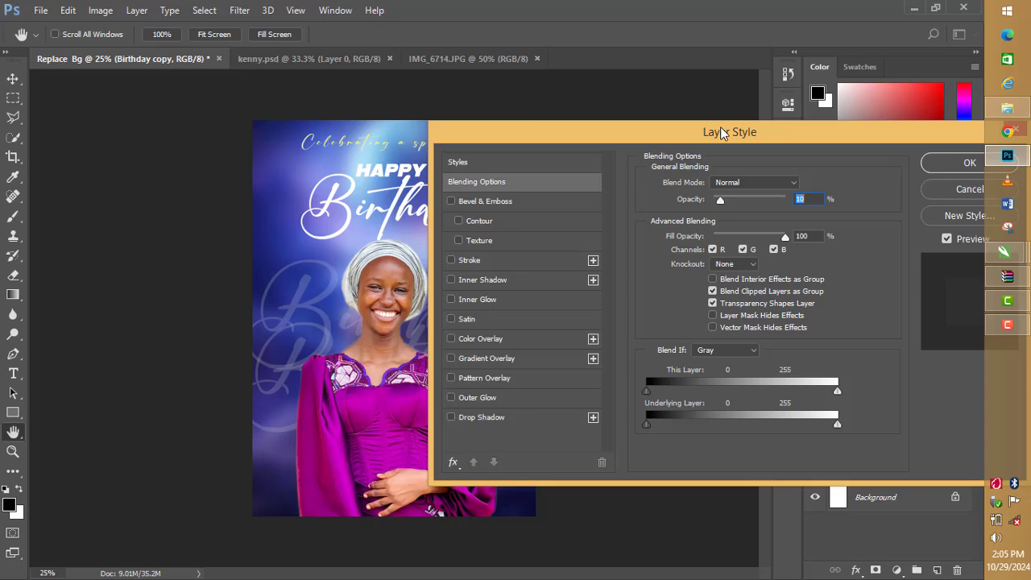
drag(692, 130, 786, 113)
drag(813, 185, 805, 185)
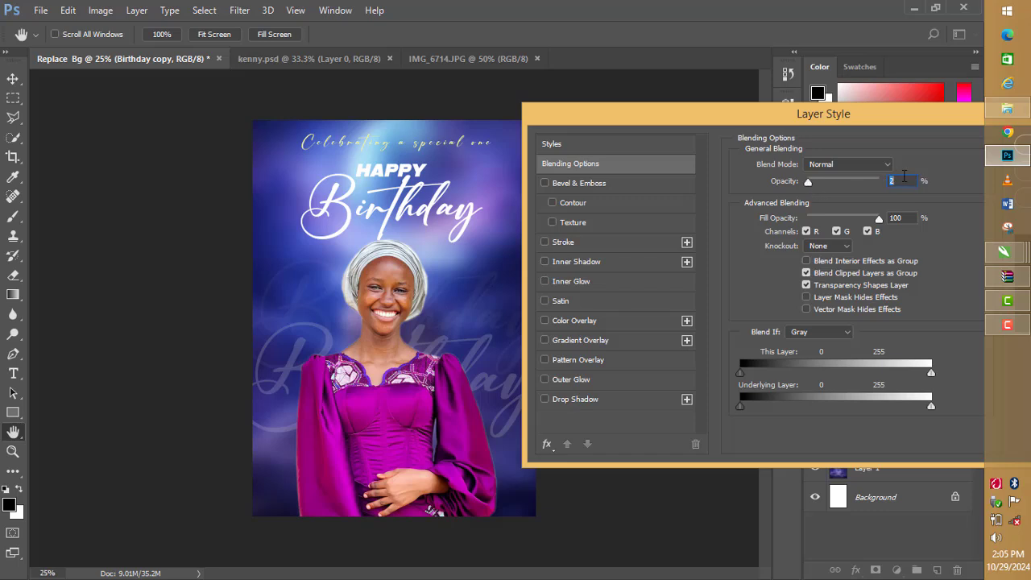
text(3)
drag(900, 179, 884, 182)
text(2)
drag(761, 121, 616, 113)
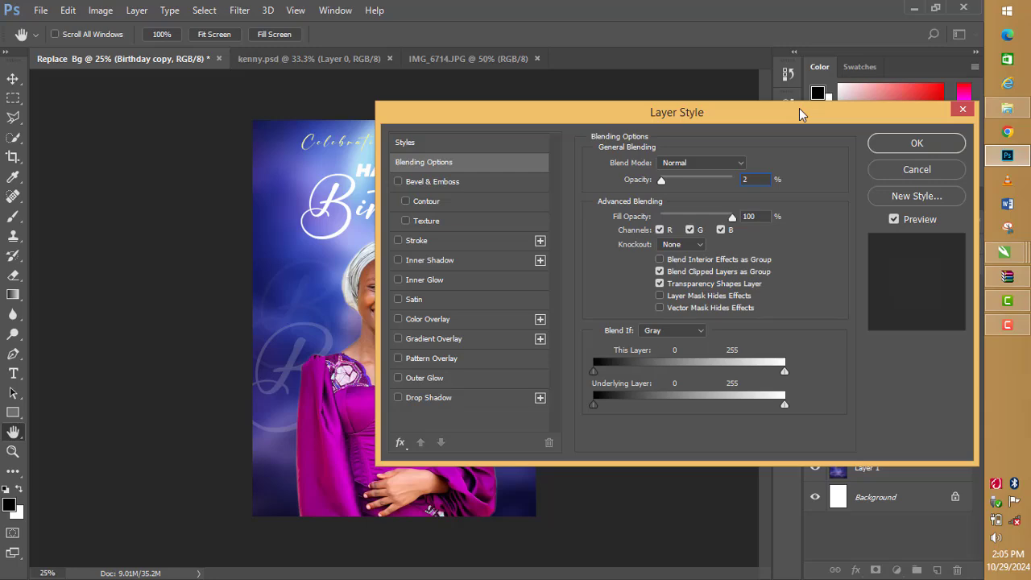
click(904, 144)
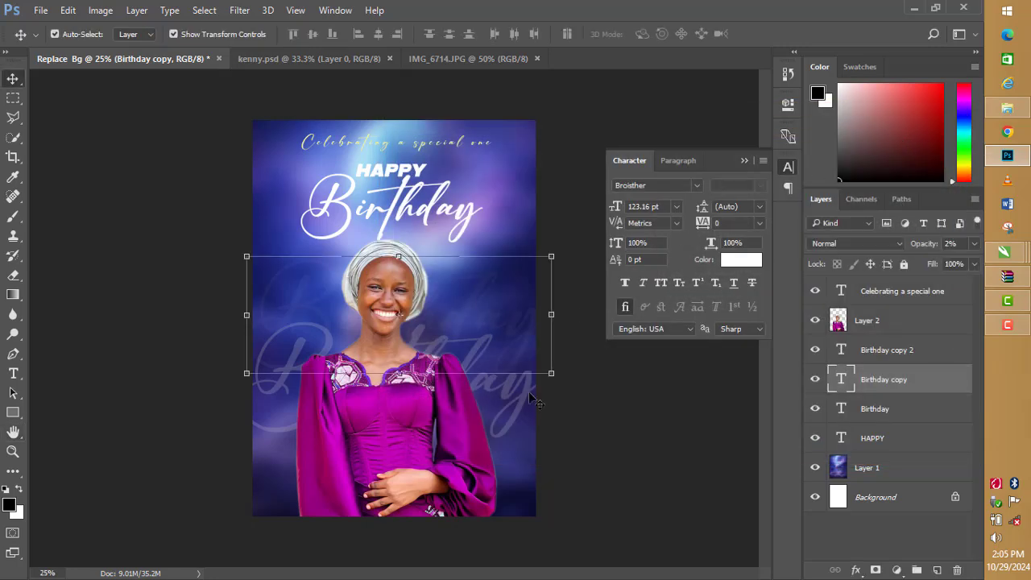
Set the opacity of the lower large text, Birthday copy 2, to 2%, then deselect it and collapse the character settings.
click(532, 403)
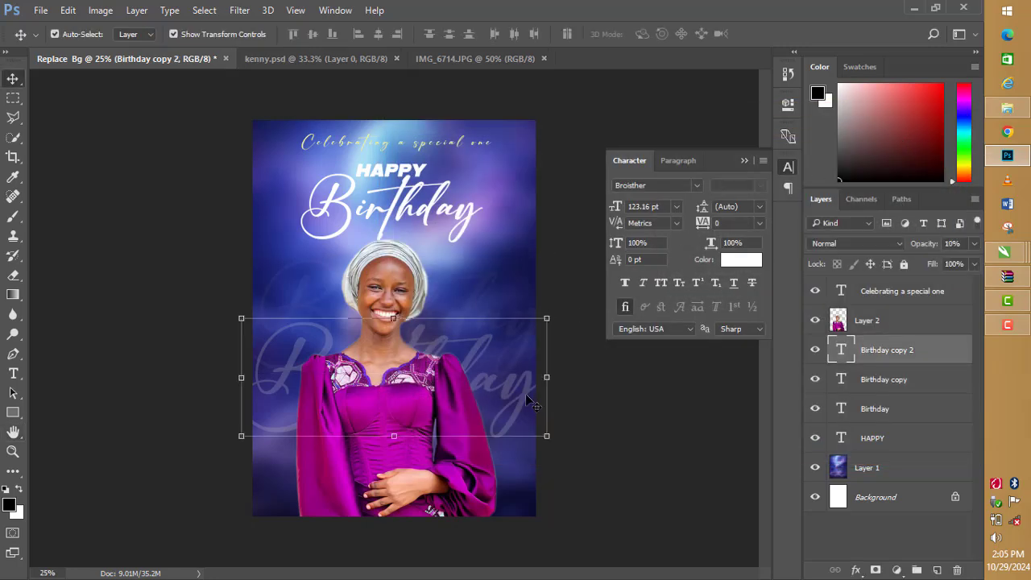
double_click(932, 360)
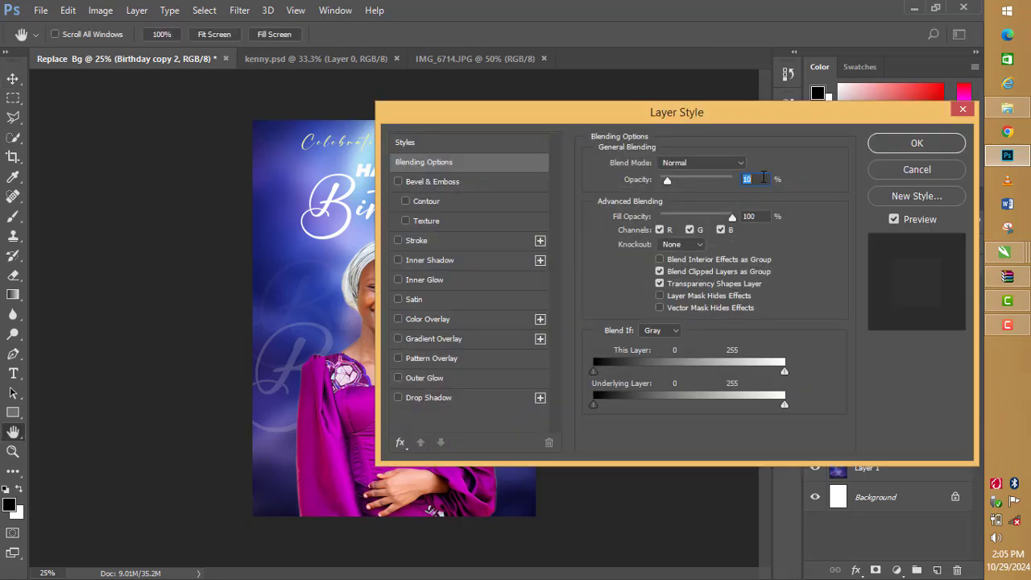
text(2)
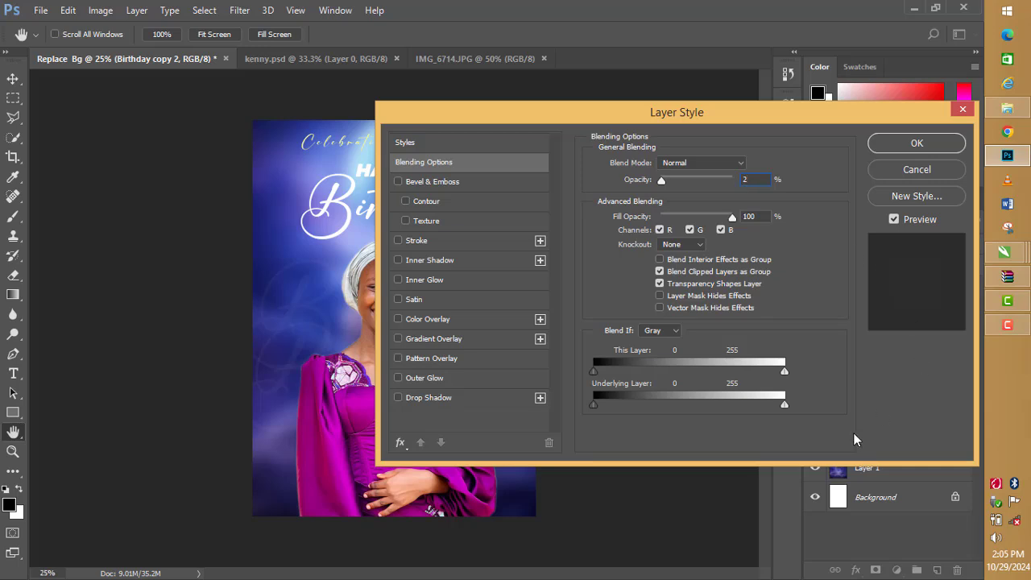
click(933, 145)
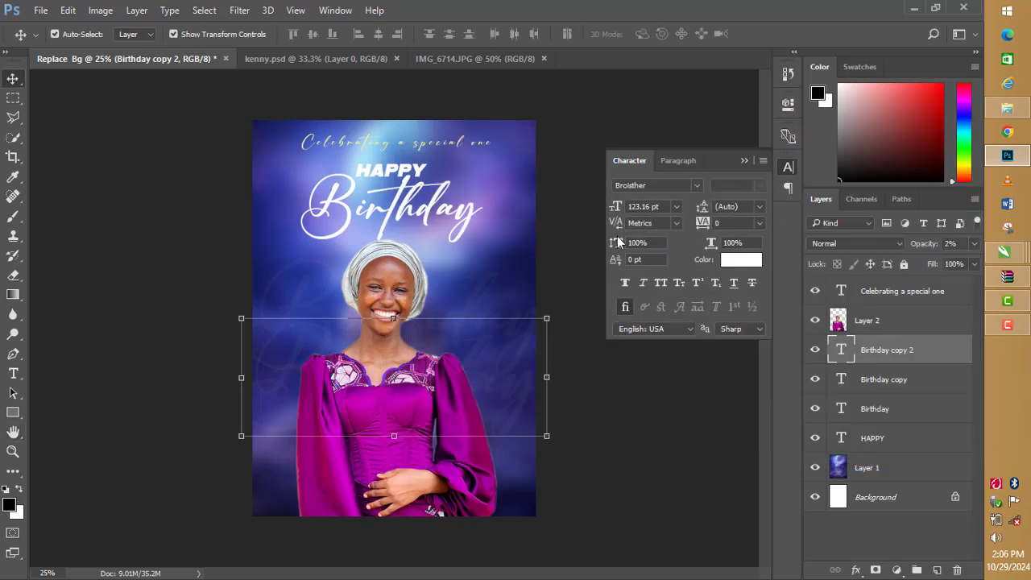
click(590, 223)
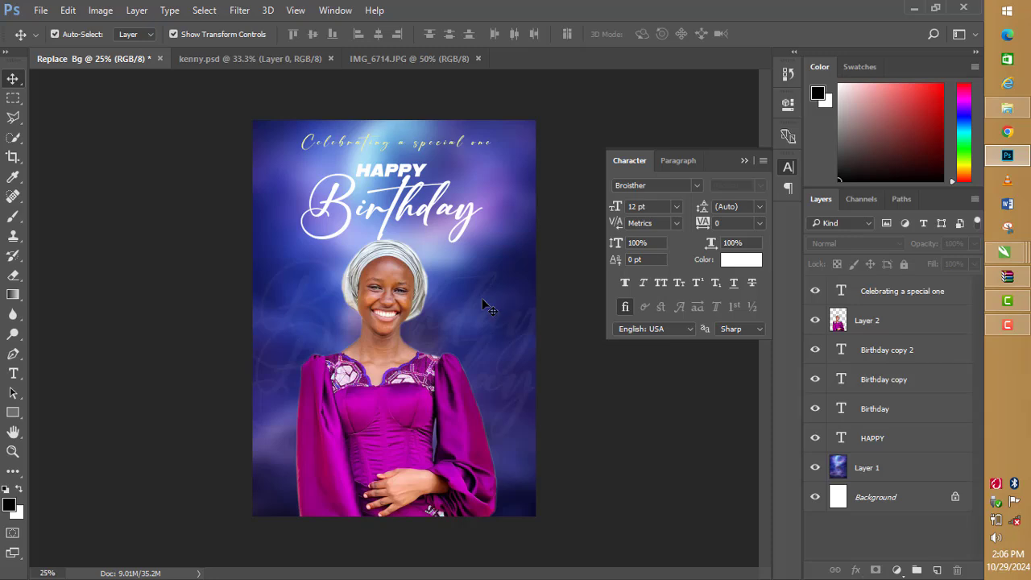
click(744, 158)
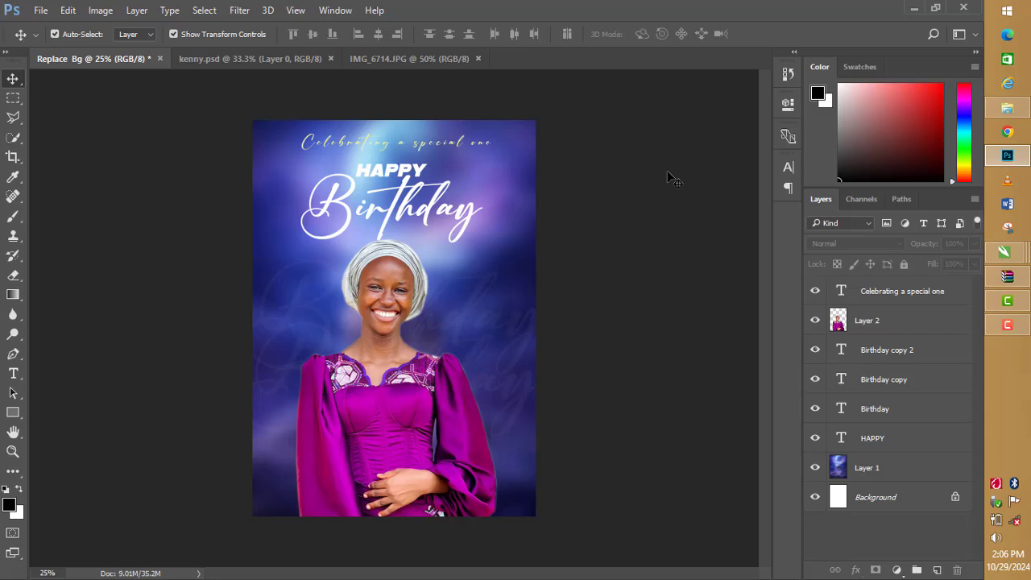
Save the composition as a layered Photoshop file named Replace Bg in Desktop > macky > PHOTOSHOP with Maximize Compatibility on.
key(ctrl)
key(ctrl+shift+s)
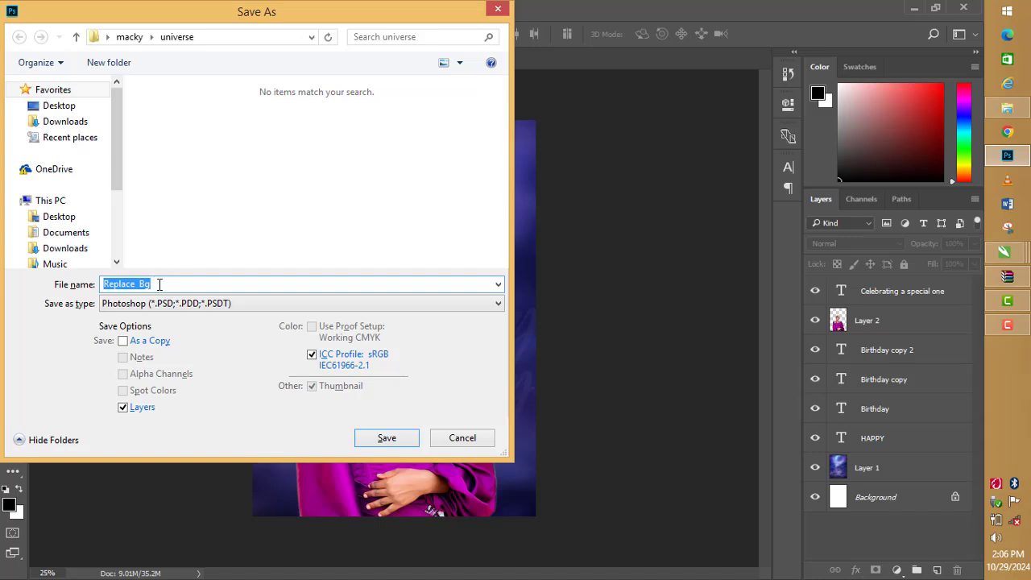
click(63, 217)
click(149, 153)
double_click(149, 153)
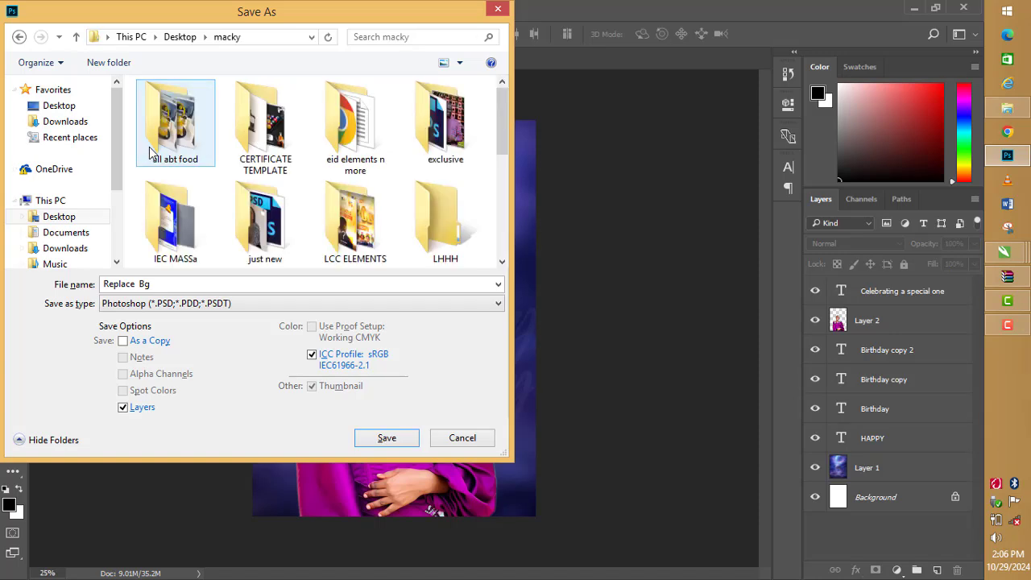
click(242, 211)
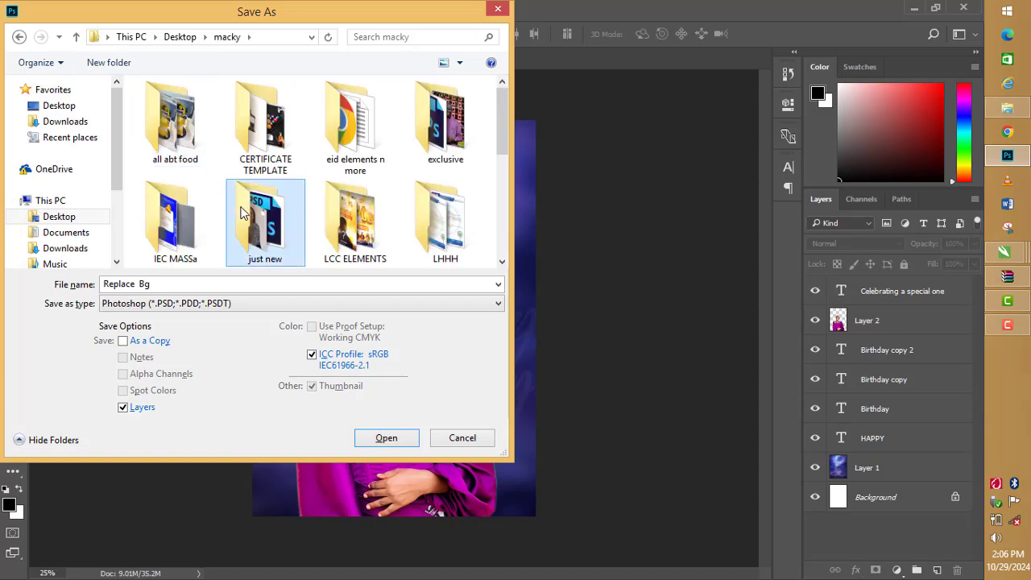
scroll(241, 210, down, 3)
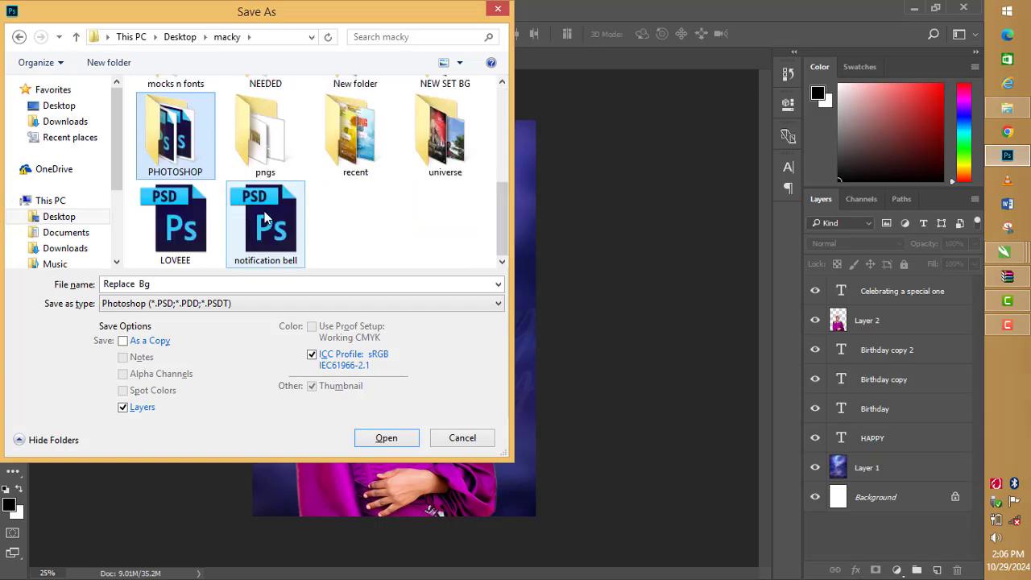
double_click(173, 120)
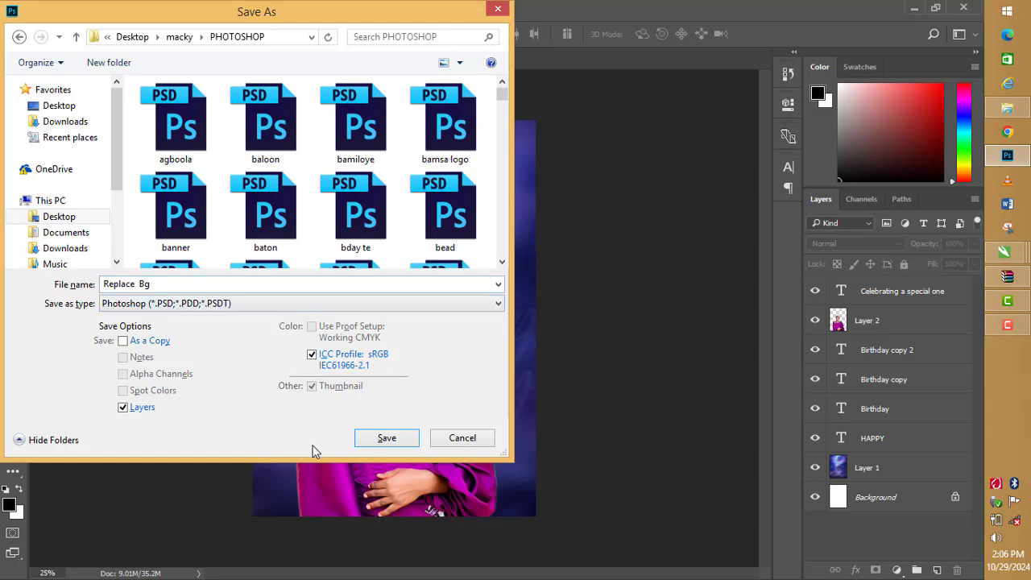
click(378, 440)
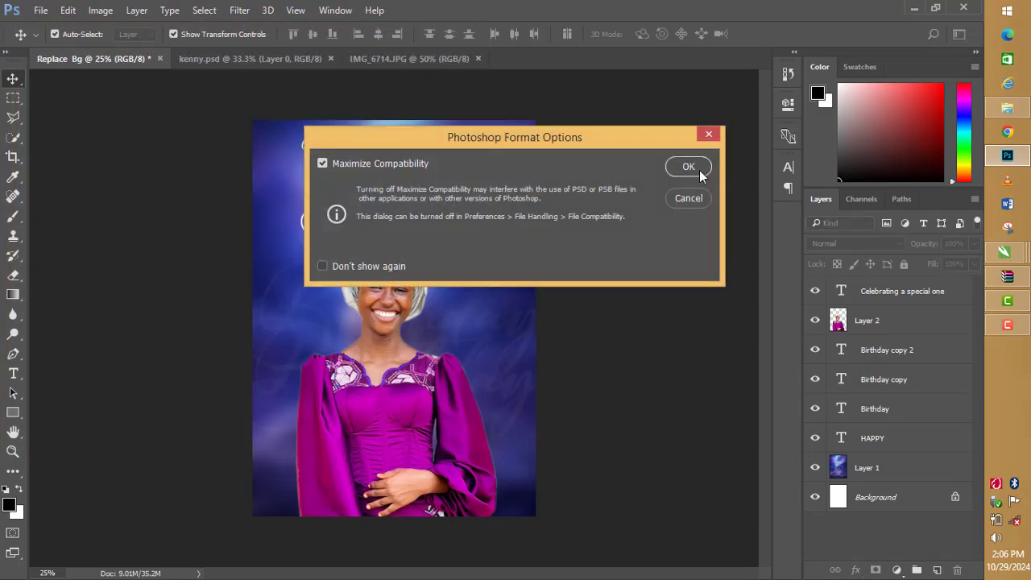
click(688, 170)
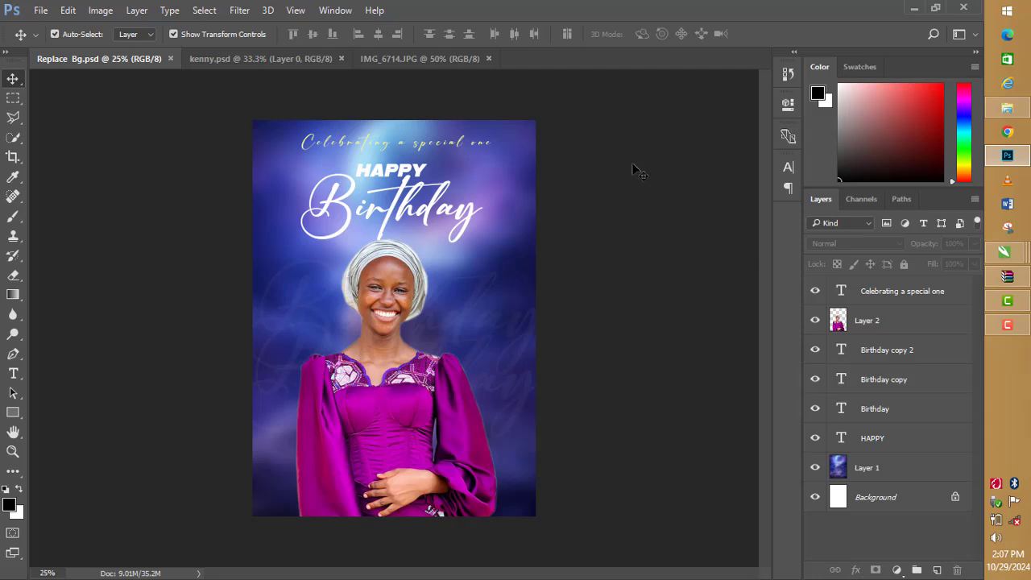
Set up an Export As of the document in JPG format, keeping Bicubic Automatic resampling.
click(36, 12)
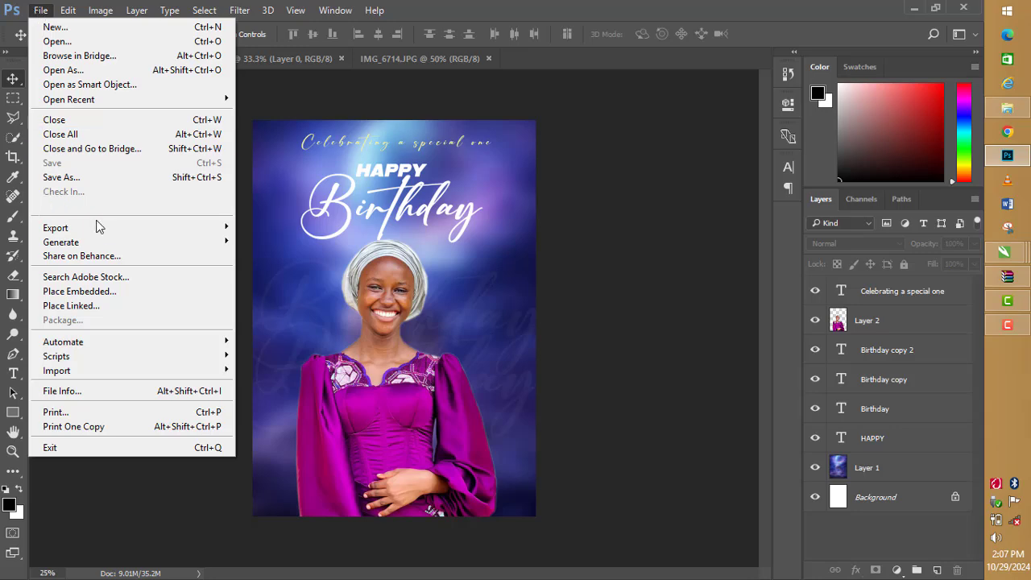
mouse_move(101, 230)
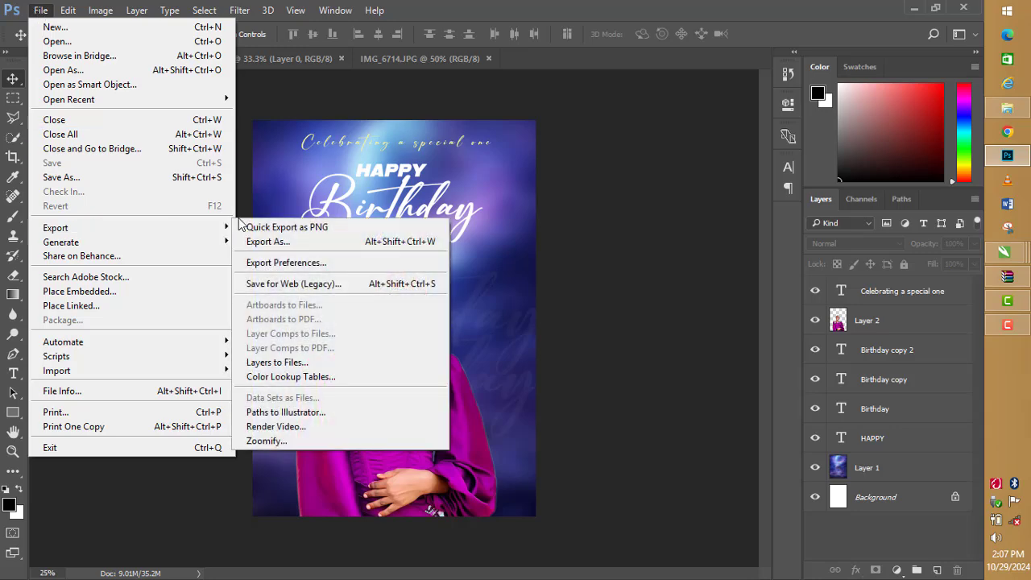
click(283, 241)
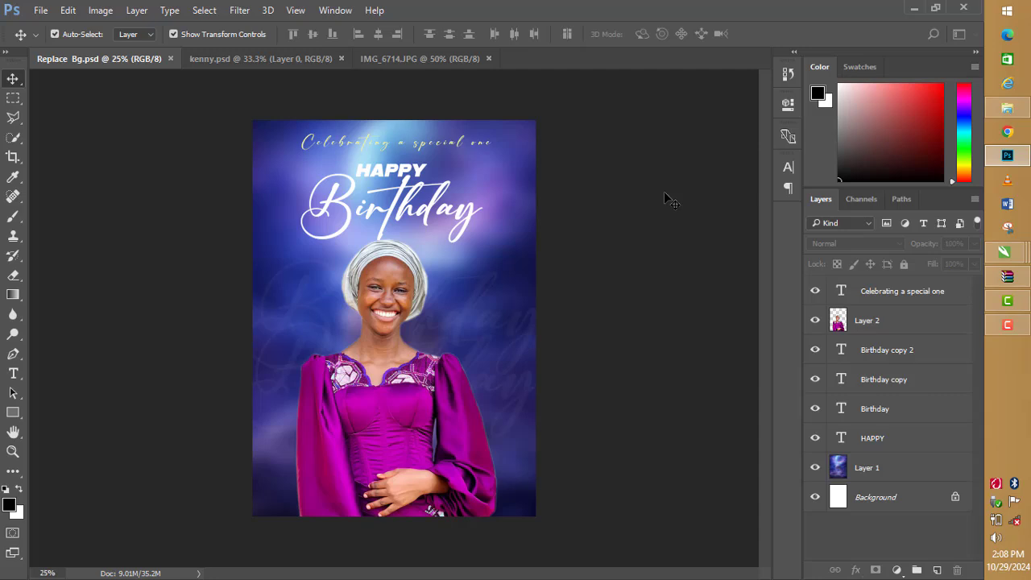
key(ctrl+alt+shift+w)
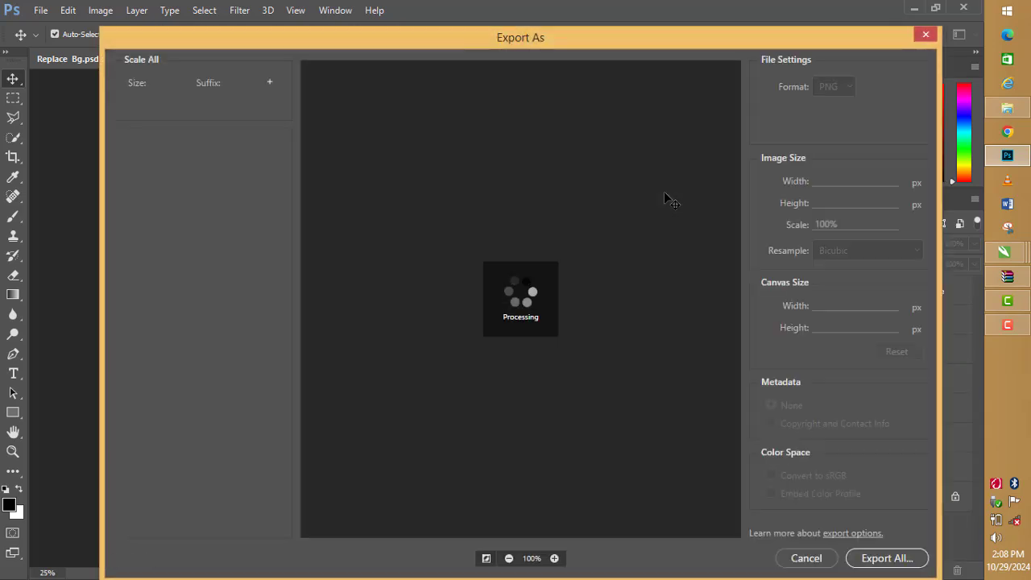
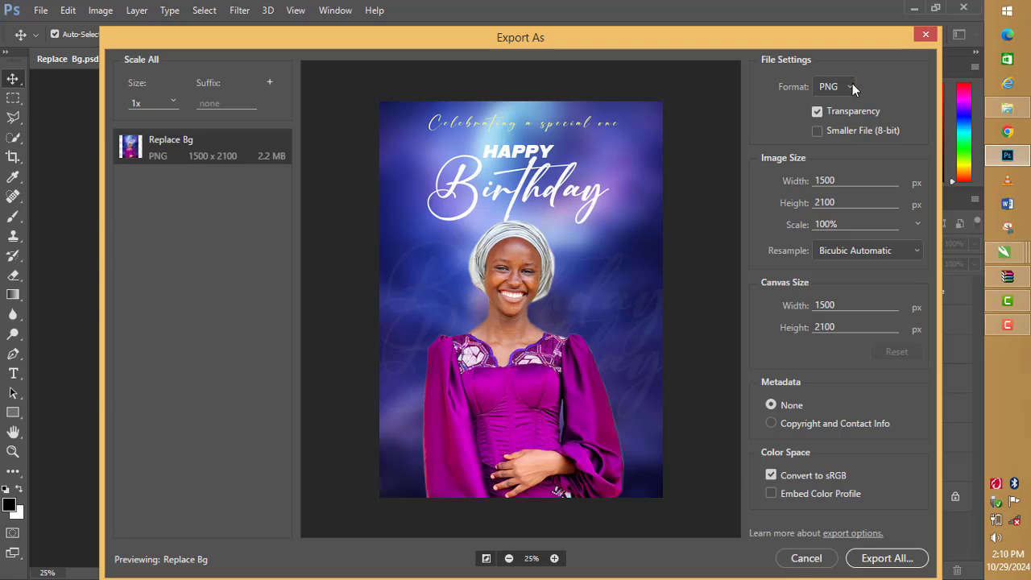
click(851, 85)
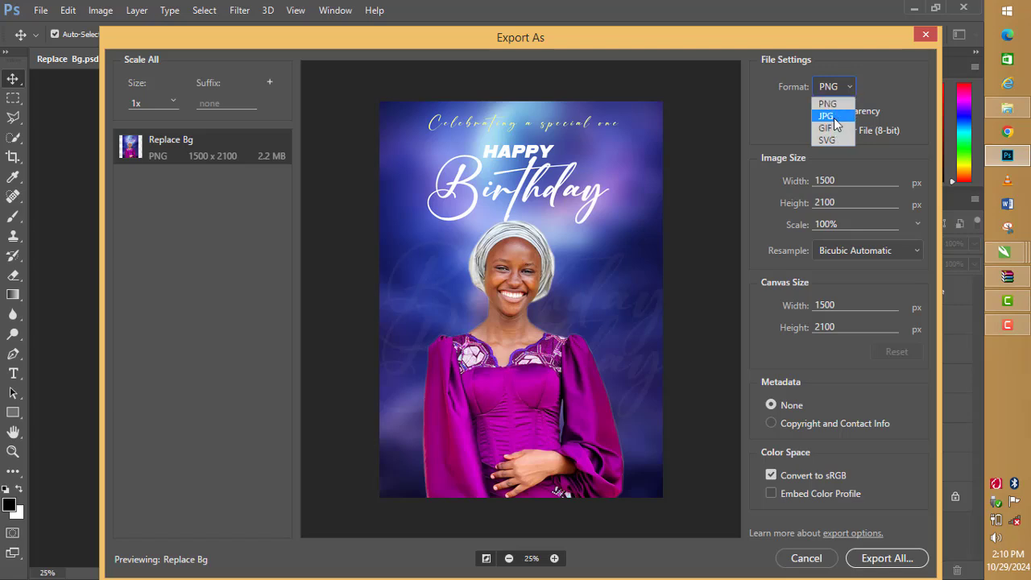
click(834, 116)
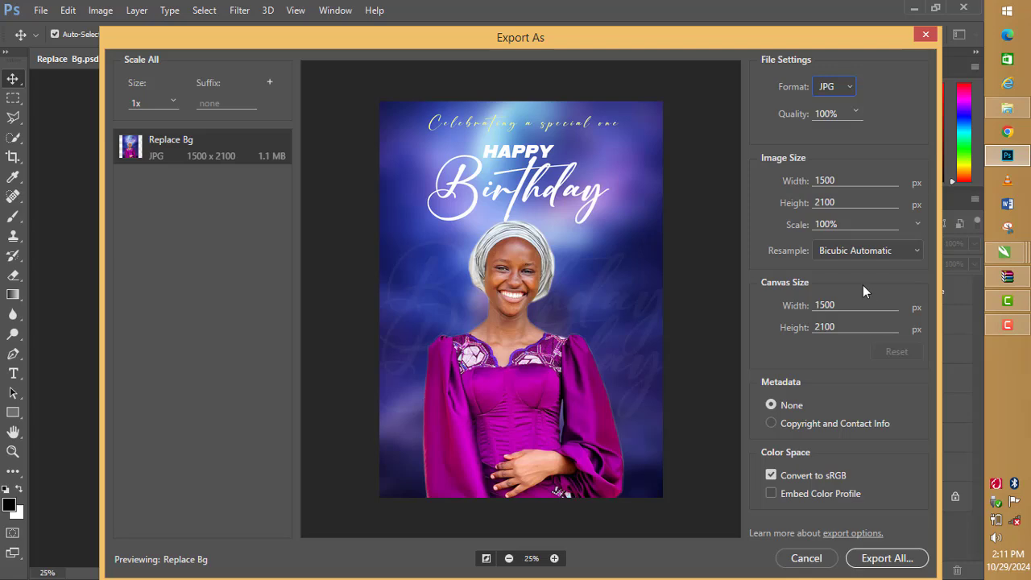
click(916, 251)
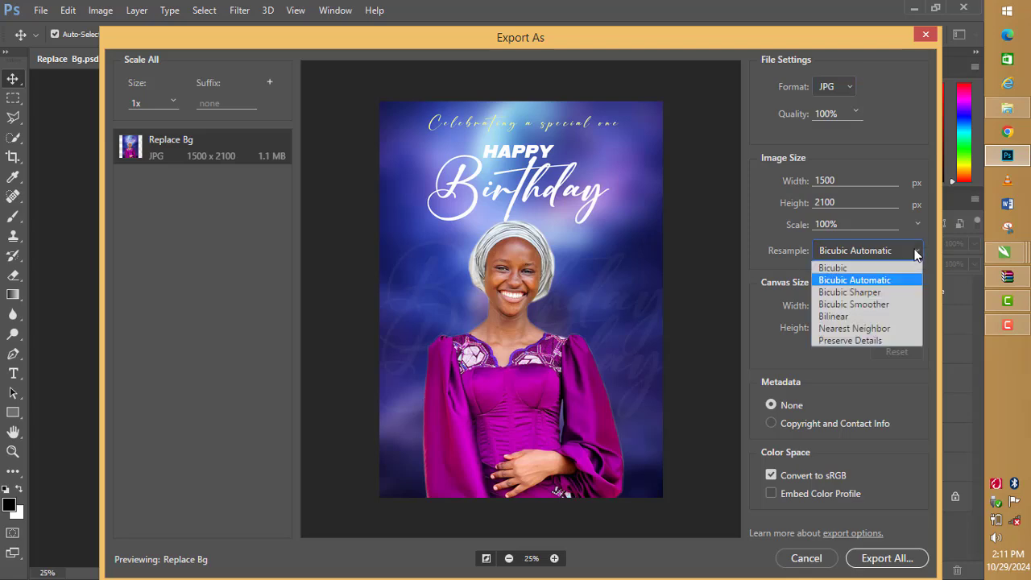
click(916, 255)
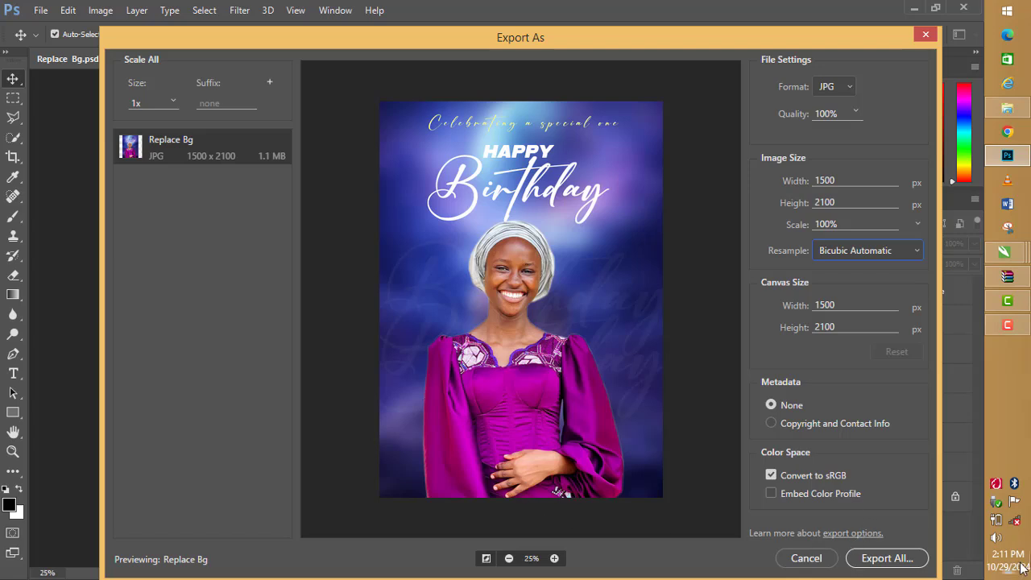
Proceed with the JPG export and choose the recent folder inside macky as its destination.
click(883, 564)
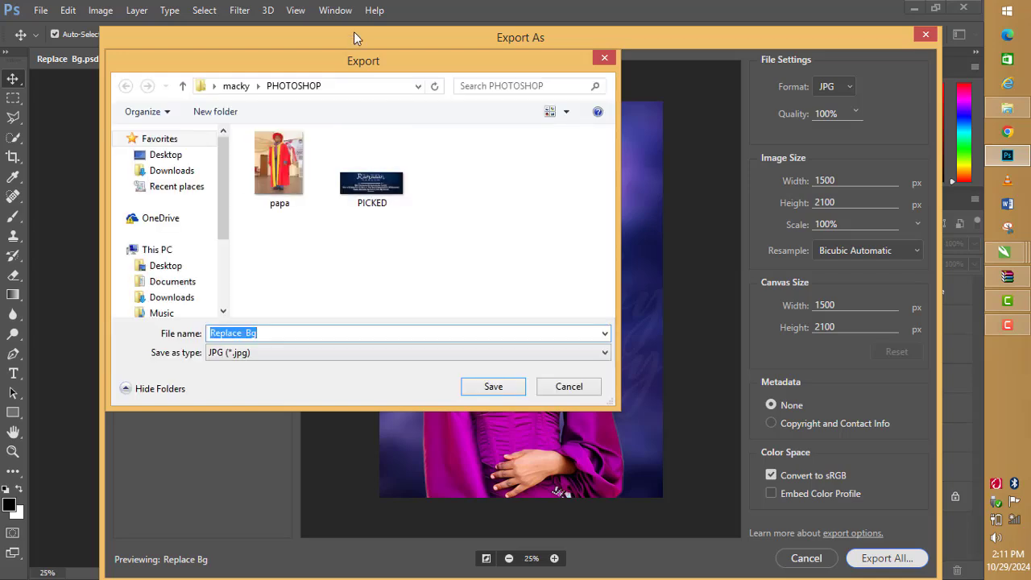
click(231, 88)
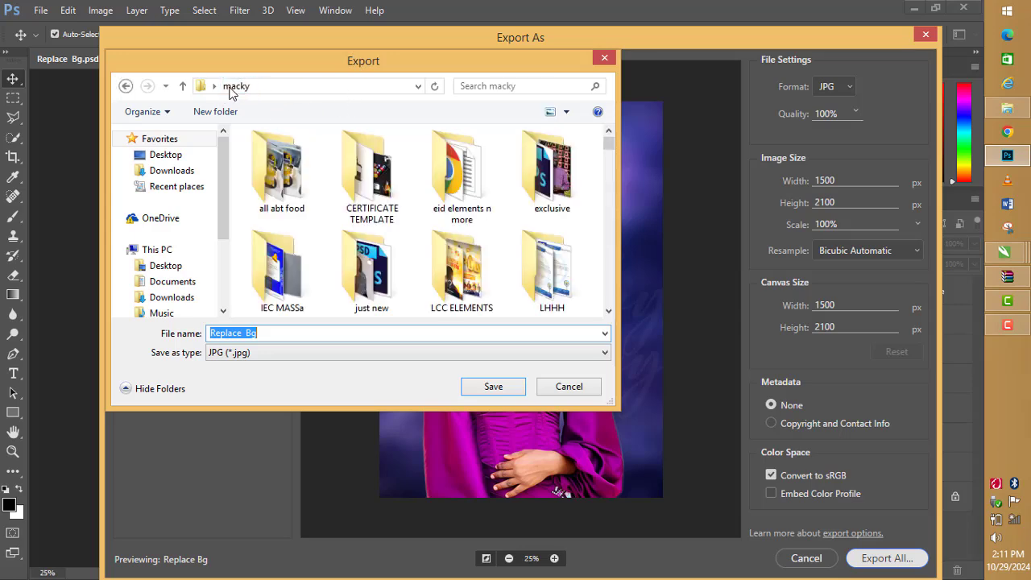
click(550, 277)
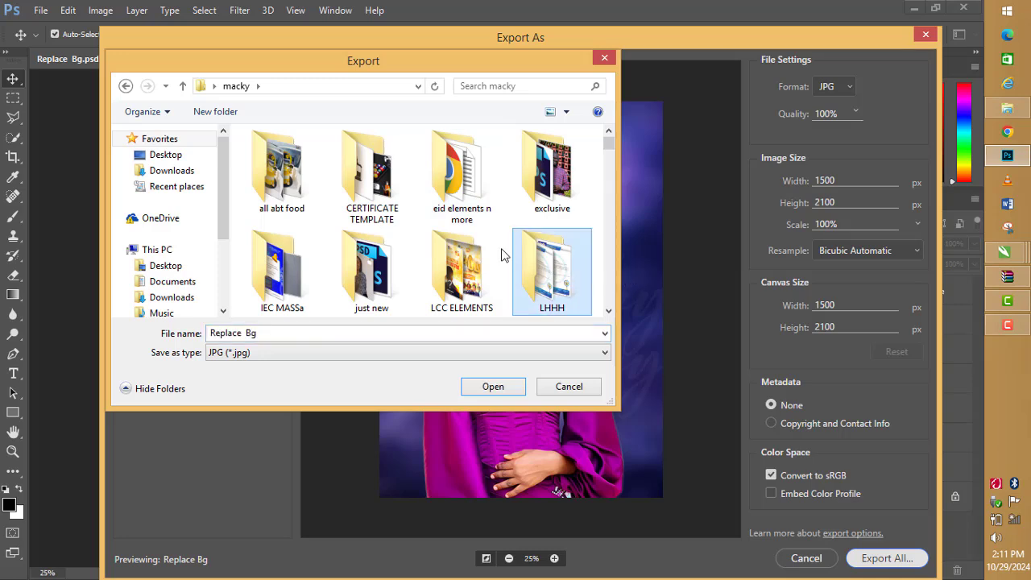
click(372, 288)
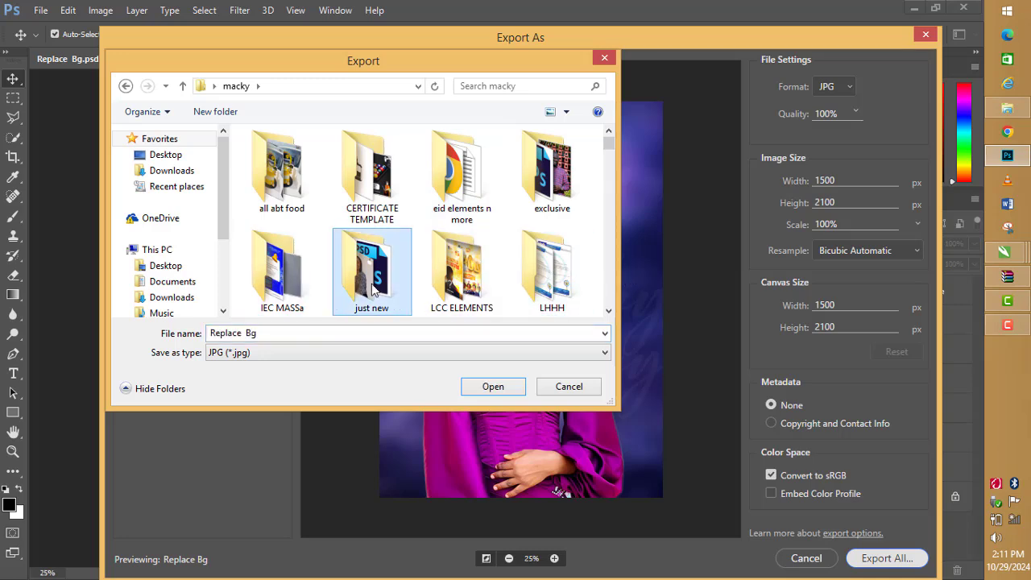
scroll(374, 286, down, 3)
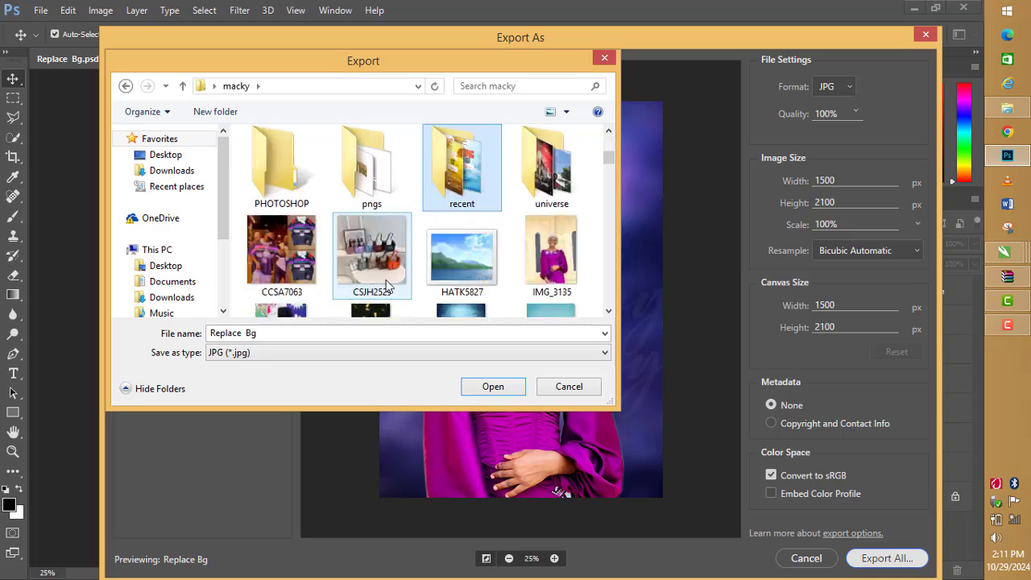
double_click(471, 183)
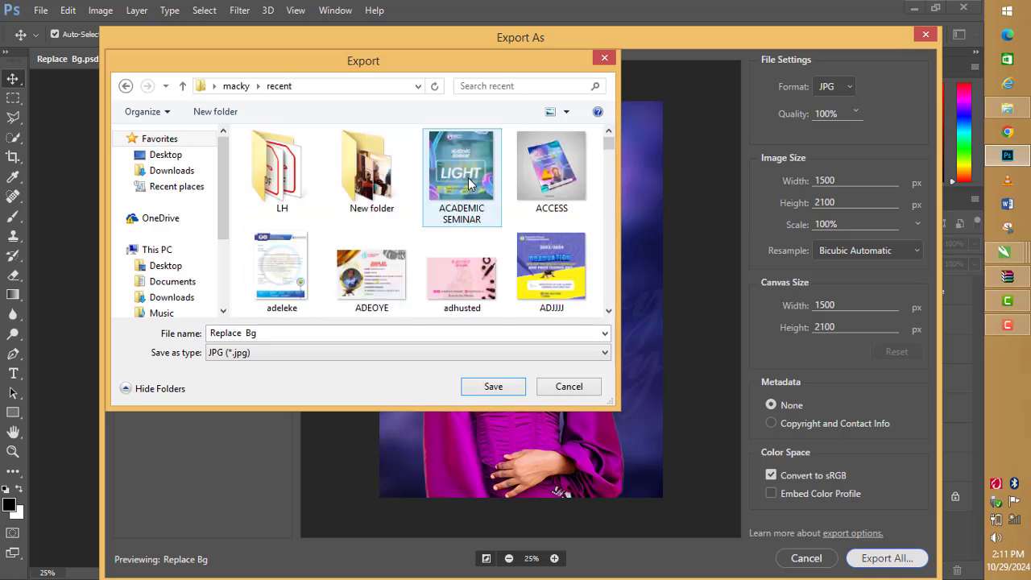
Name the exported JPG Replace Bg KENNY and save it in the recent folder.
click(265, 332)
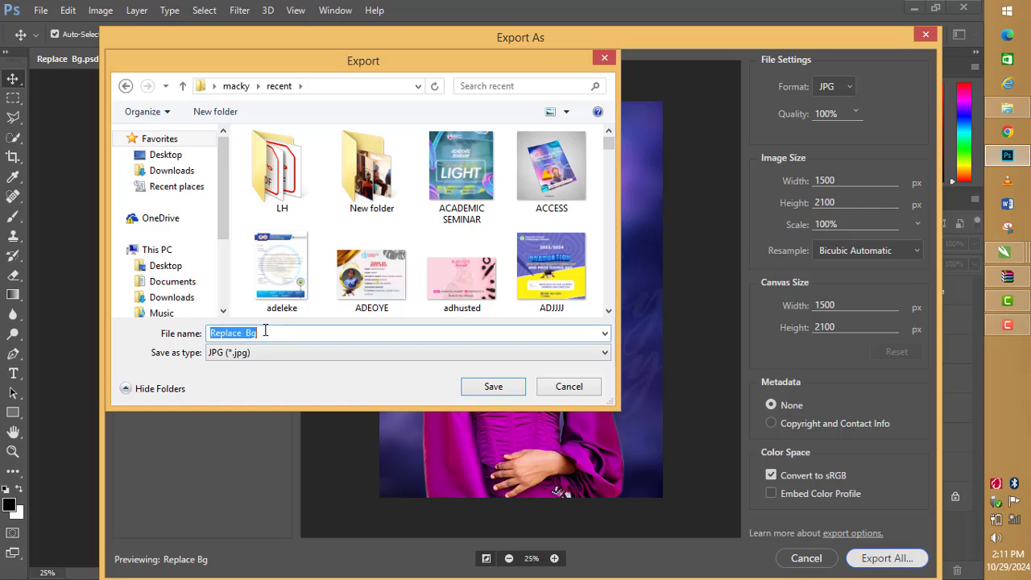
double_click(265, 331)
click(265, 331)
text(KENNY)
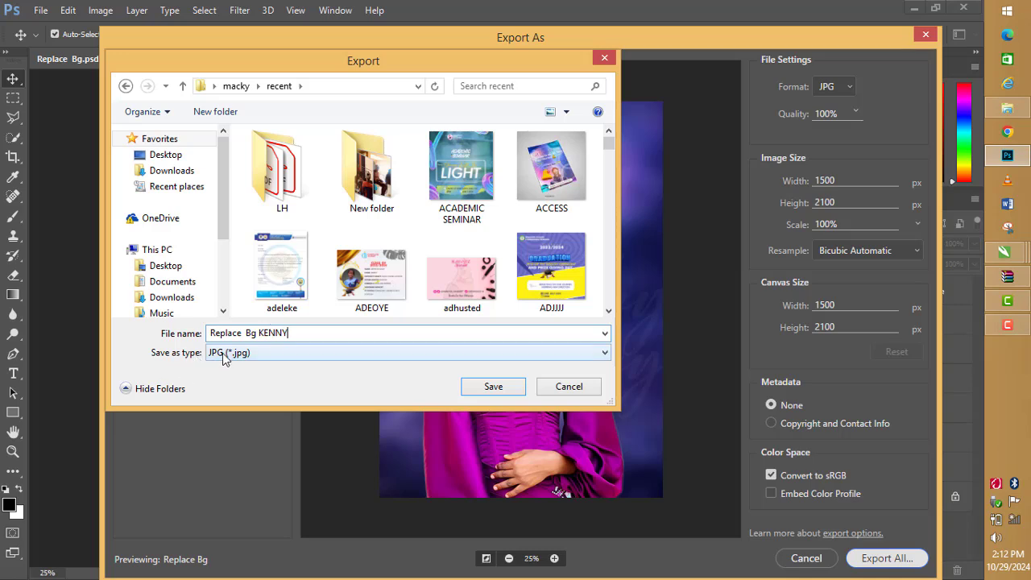
click(501, 387)
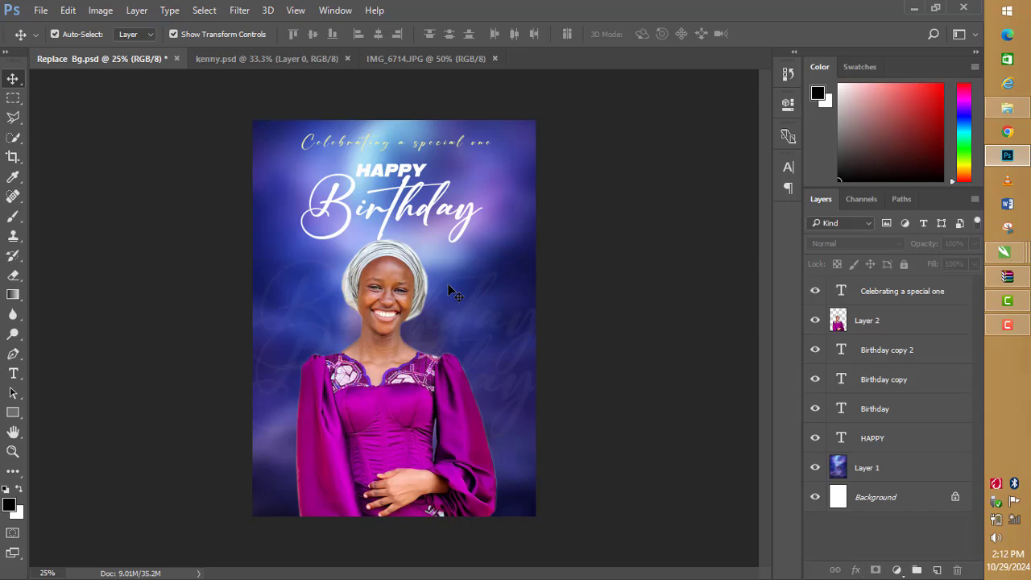
Switch to File Explorer and open the folder Desktop > macky > recent.
key(alt+Tab)
key(Tab)
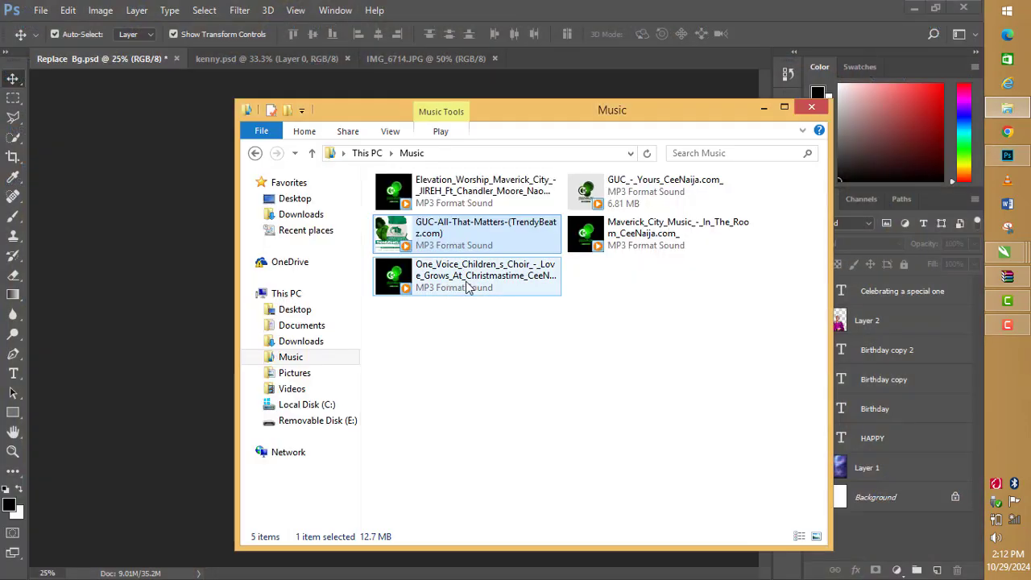
click(281, 312)
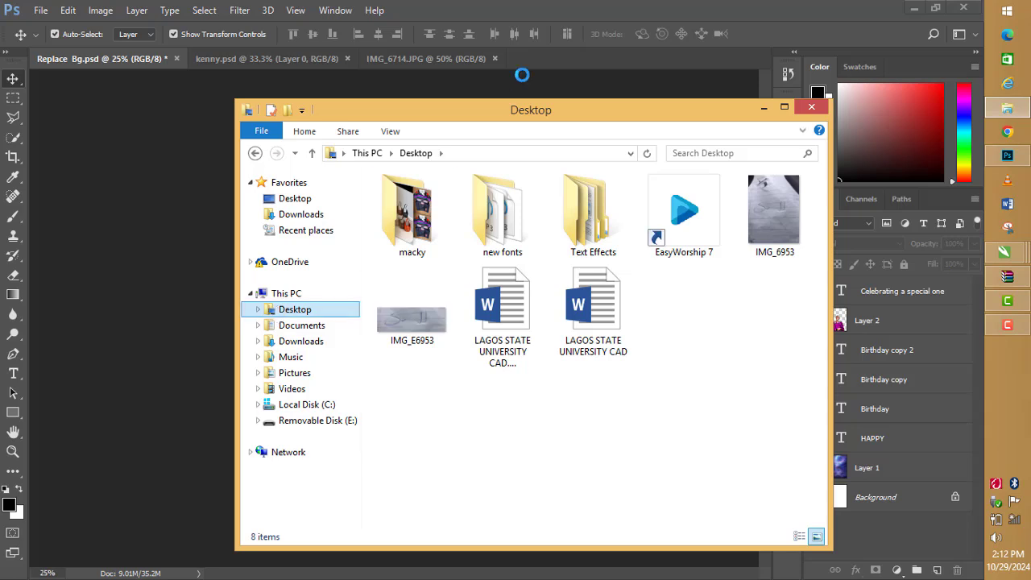
double_click(425, 240)
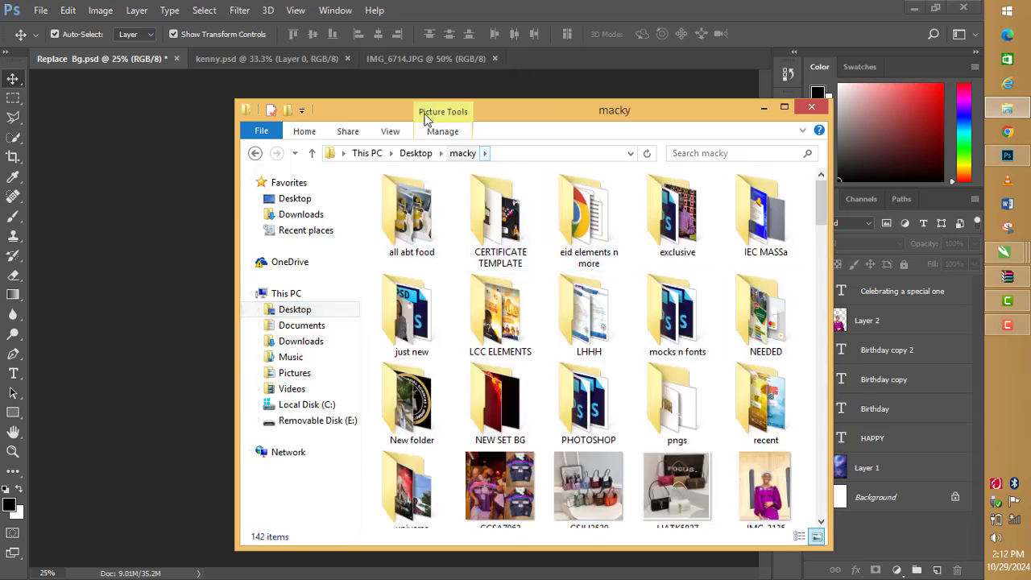
click(501, 312)
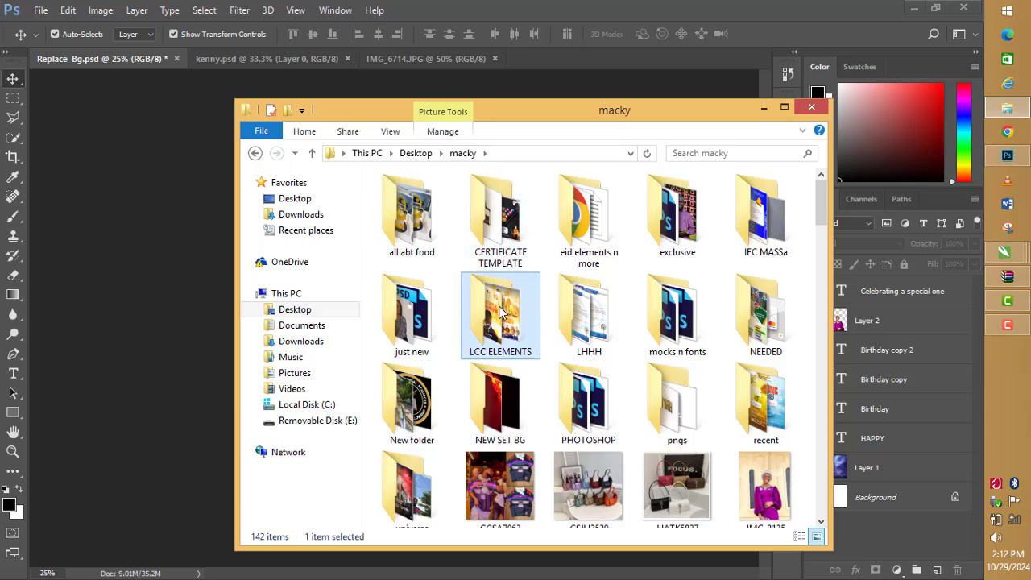
click(766, 407)
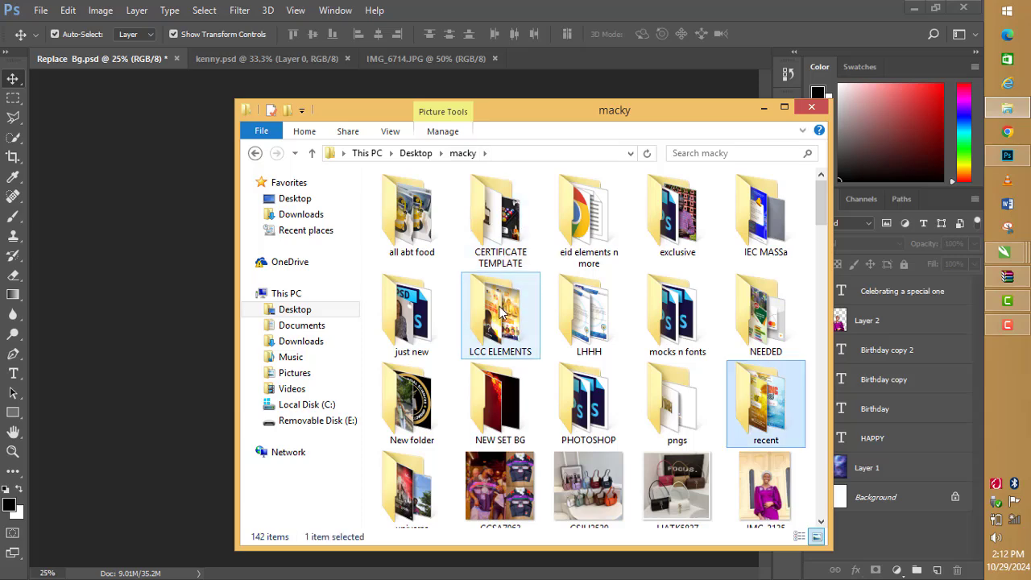
double_click(765, 407)
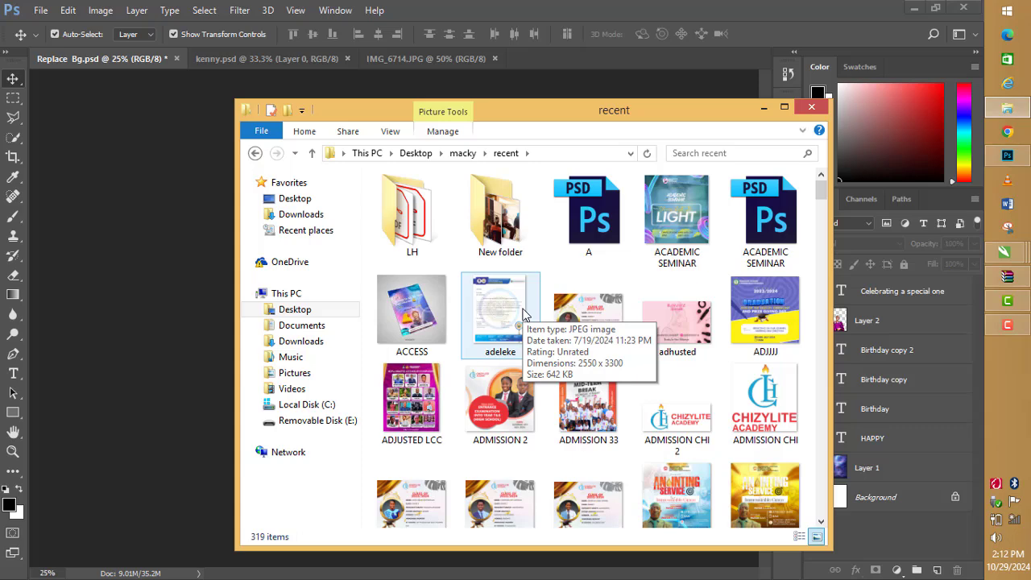
Locate the exported Replace Bg KENNY image, view it in Windows Photo Viewer and minimize the viewer.
click(523, 314)
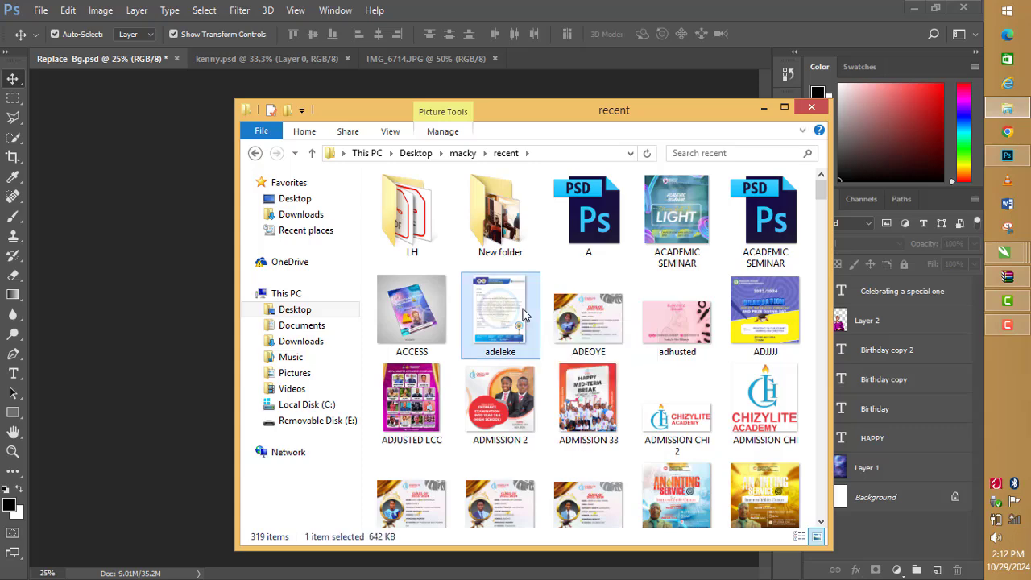
key(r)
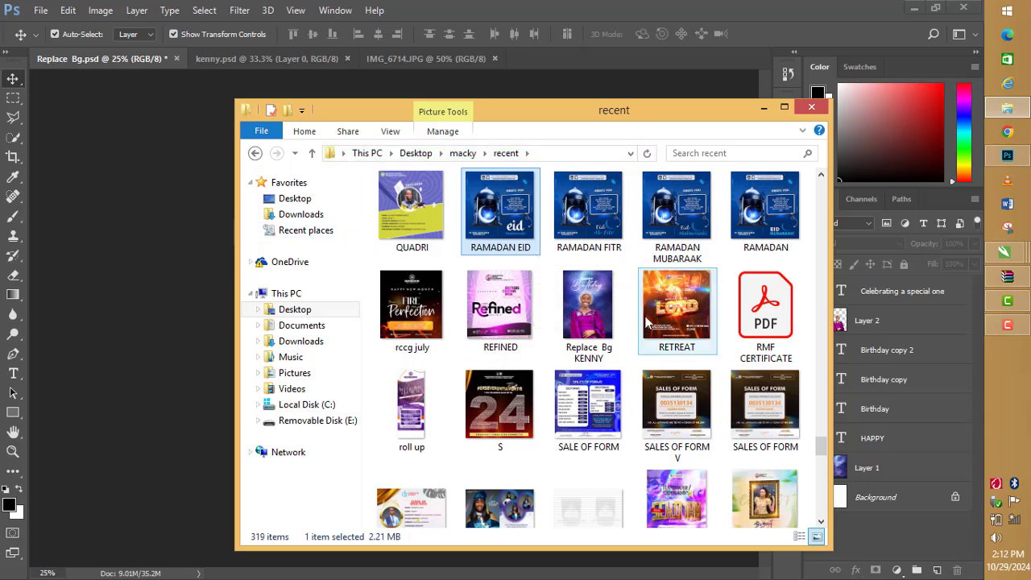
click(591, 330)
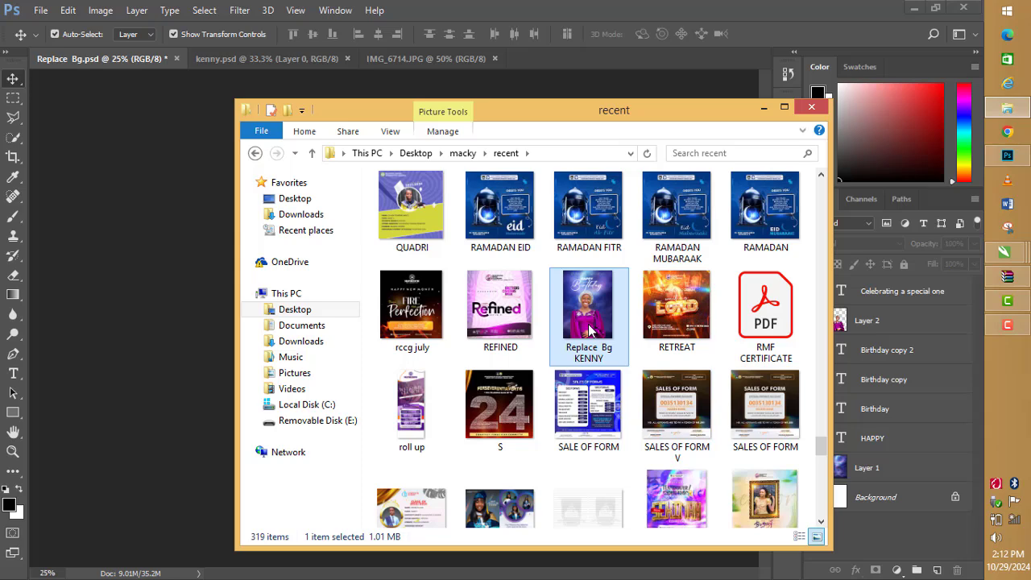
double_click(589, 325)
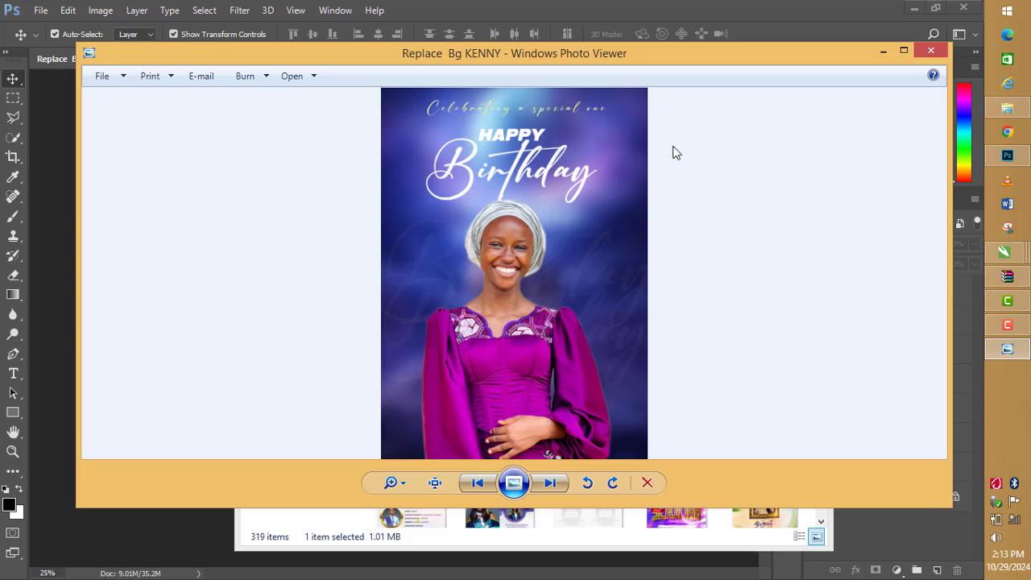
click(882, 52)
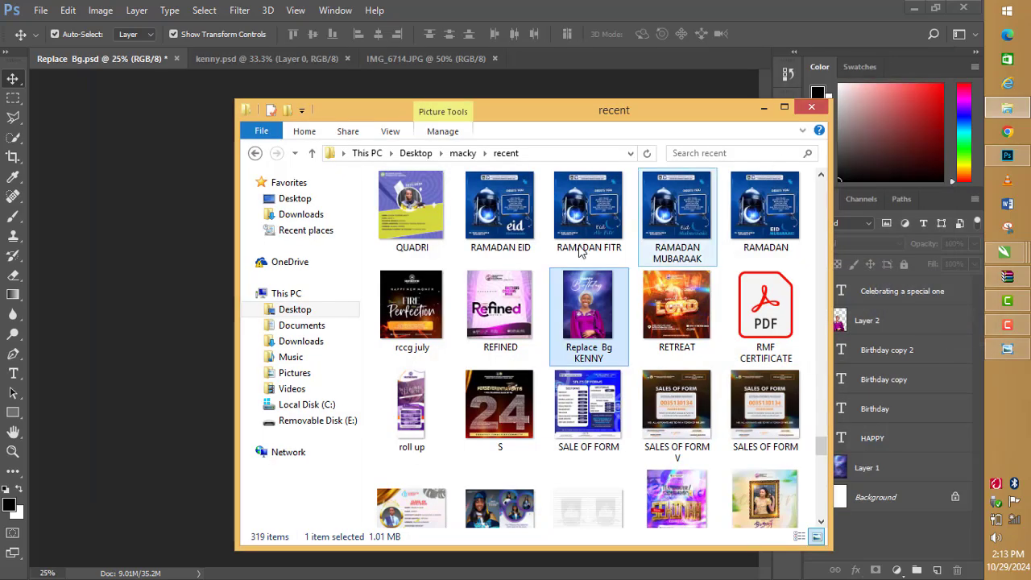
View the Replace Bg KENNY image with Picasa Photo Viewer and close that viewer.
right_click(575, 308)
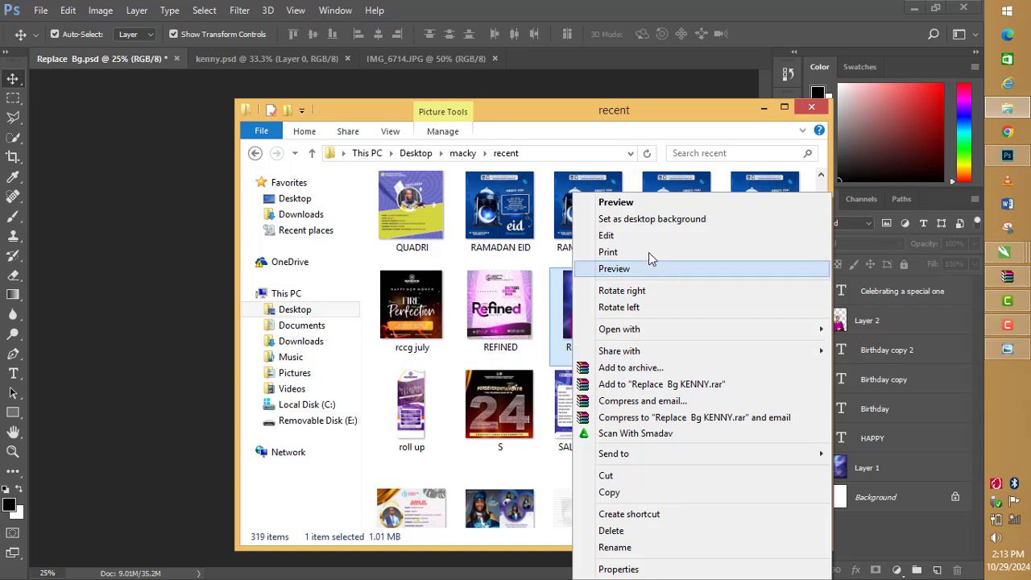
mouse_move(662, 335)
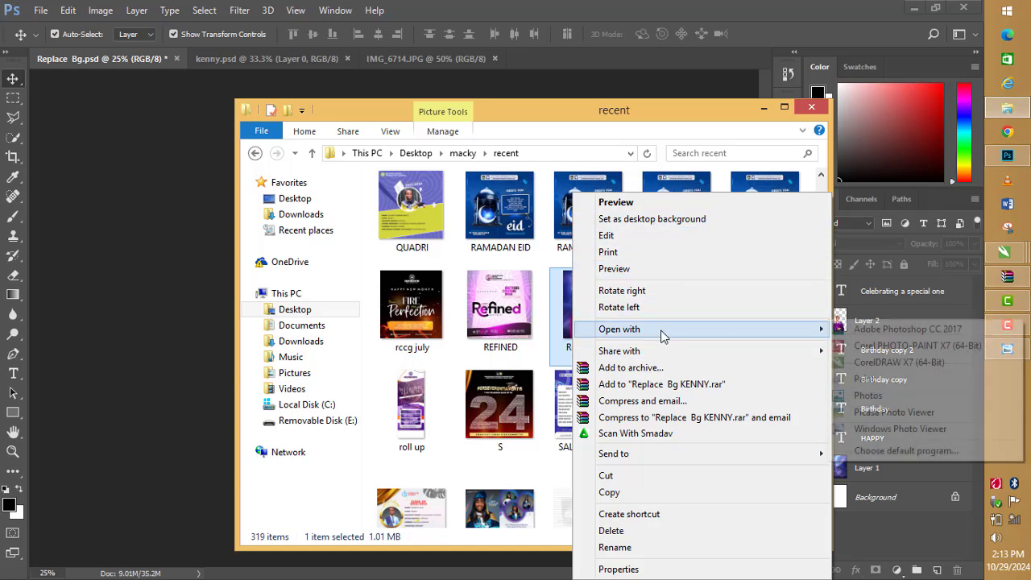
click(894, 412)
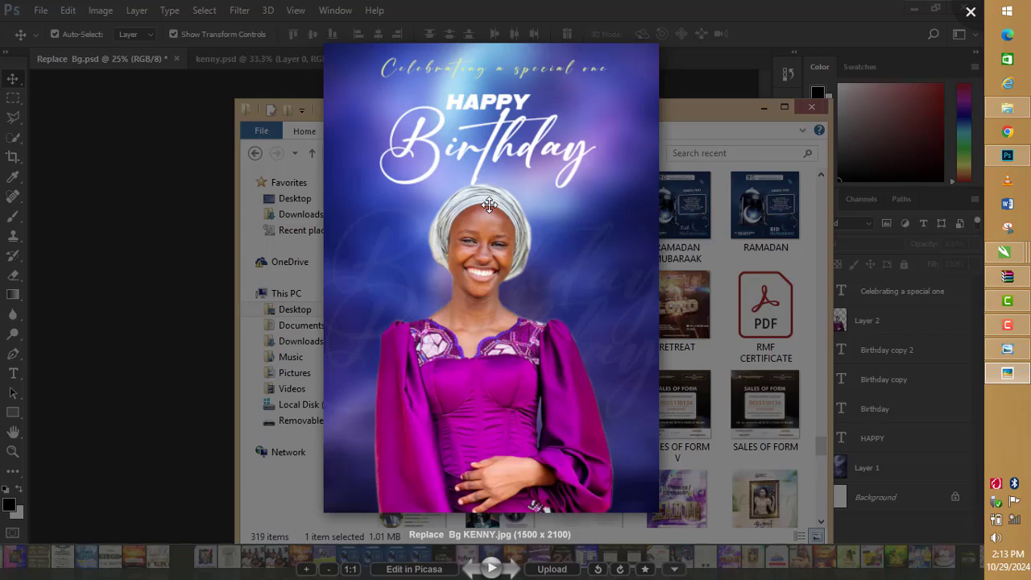
click(969, 12)
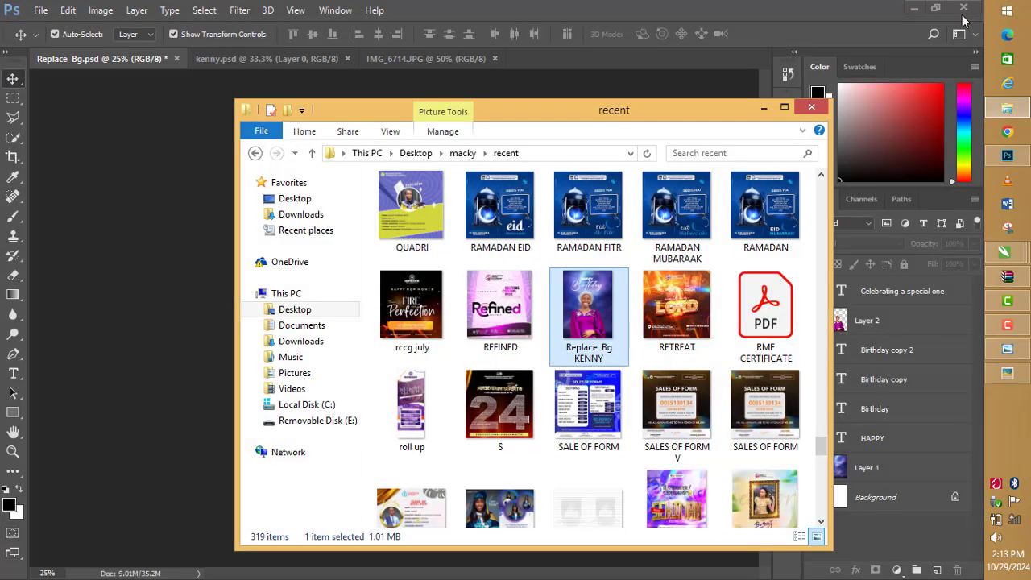